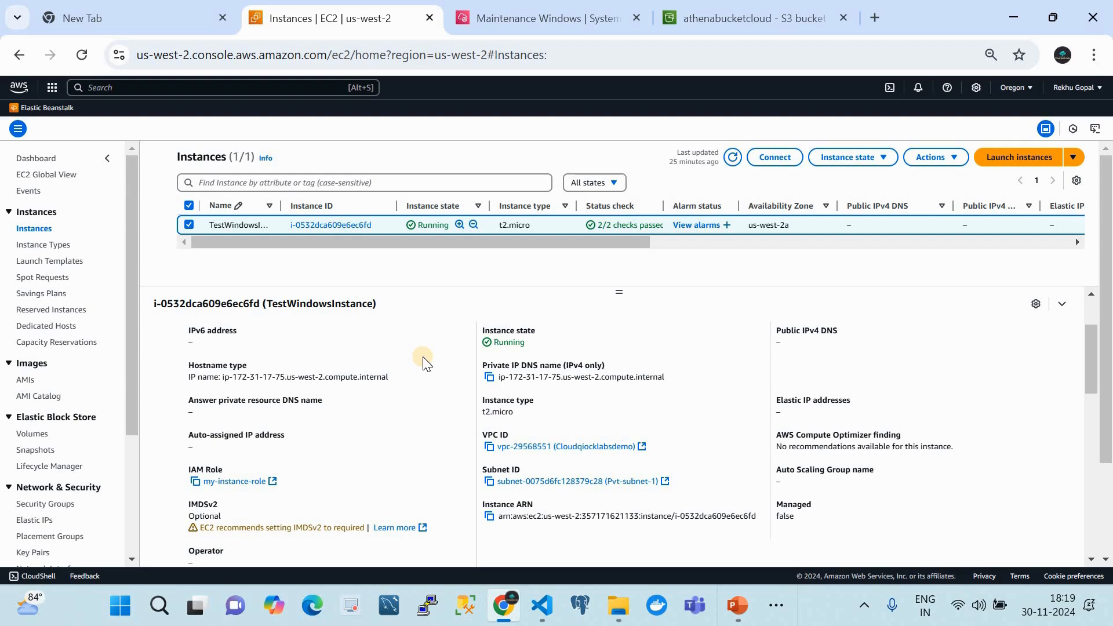
Open the Windows instance's IAM role, examine the trusted services in its trust relationships, and close the role page.
left_click(241, 483)
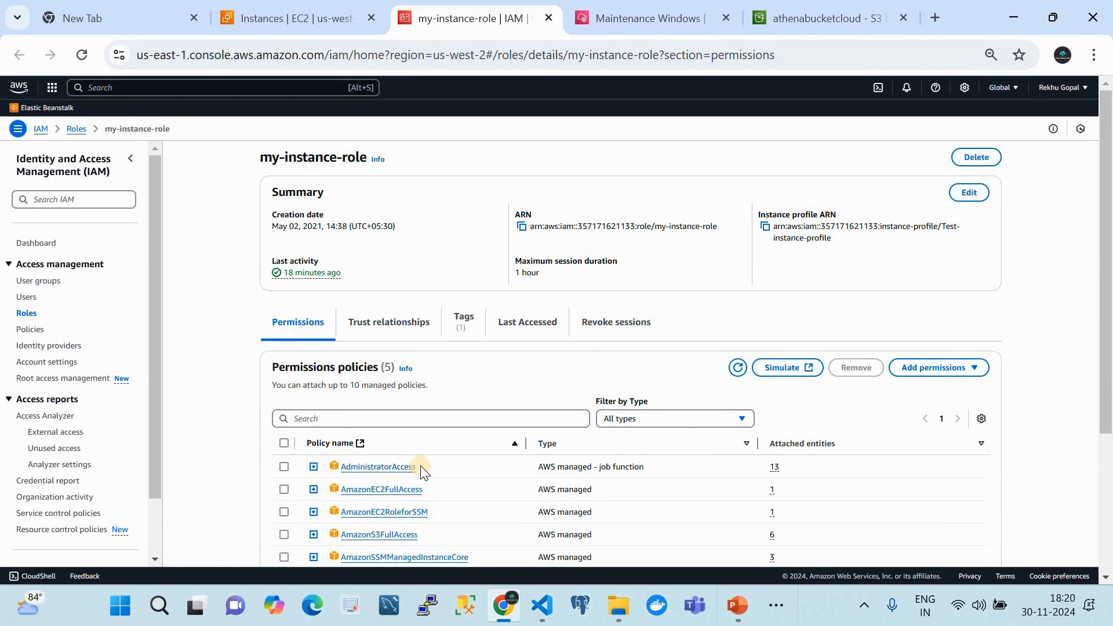
left_click(375, 337)
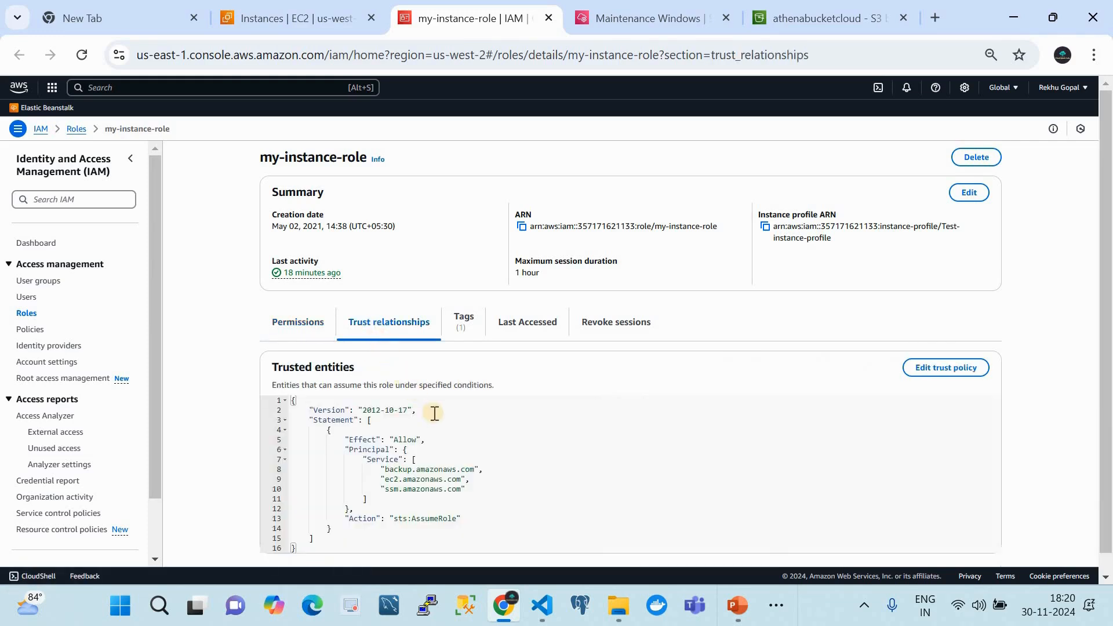
left_click(395, 481)
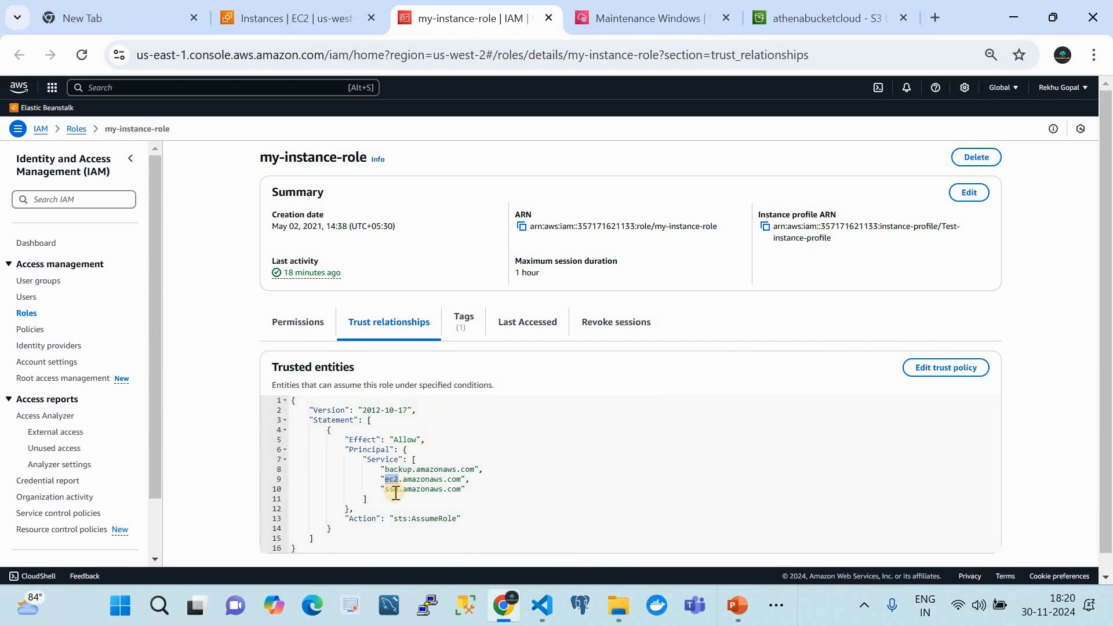
double_click(400, 468)
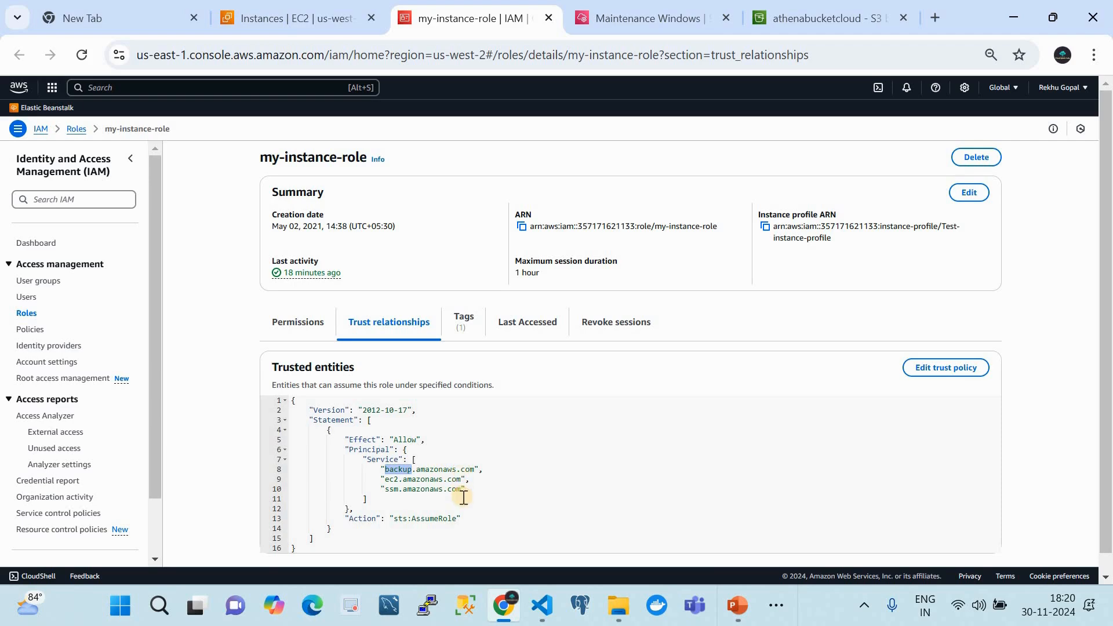
double_click(423, 519)
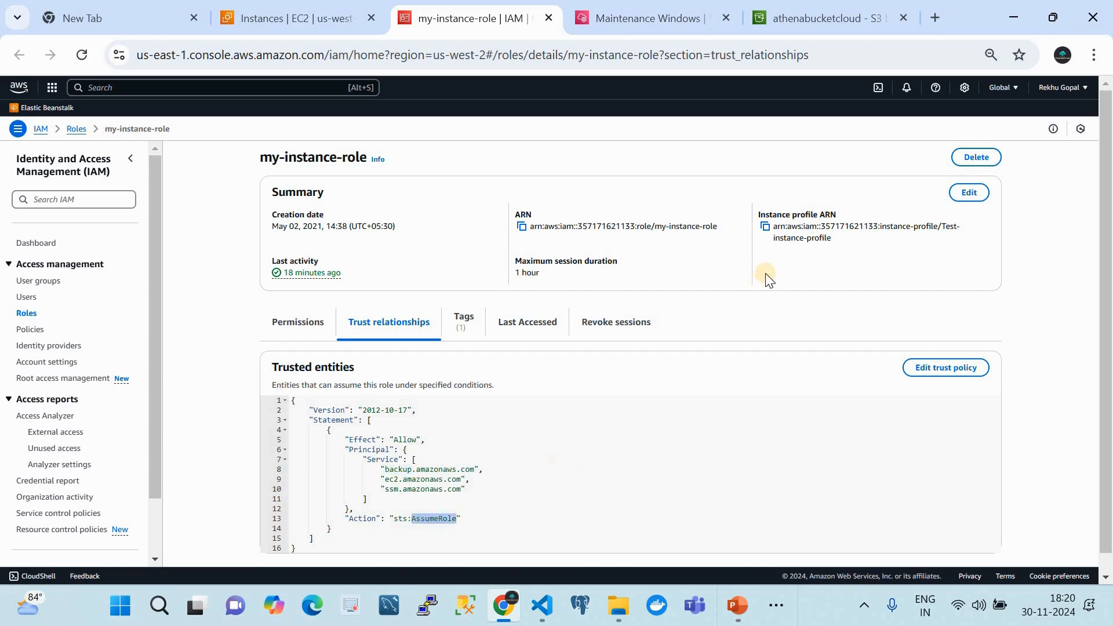
left_click(547, 18)
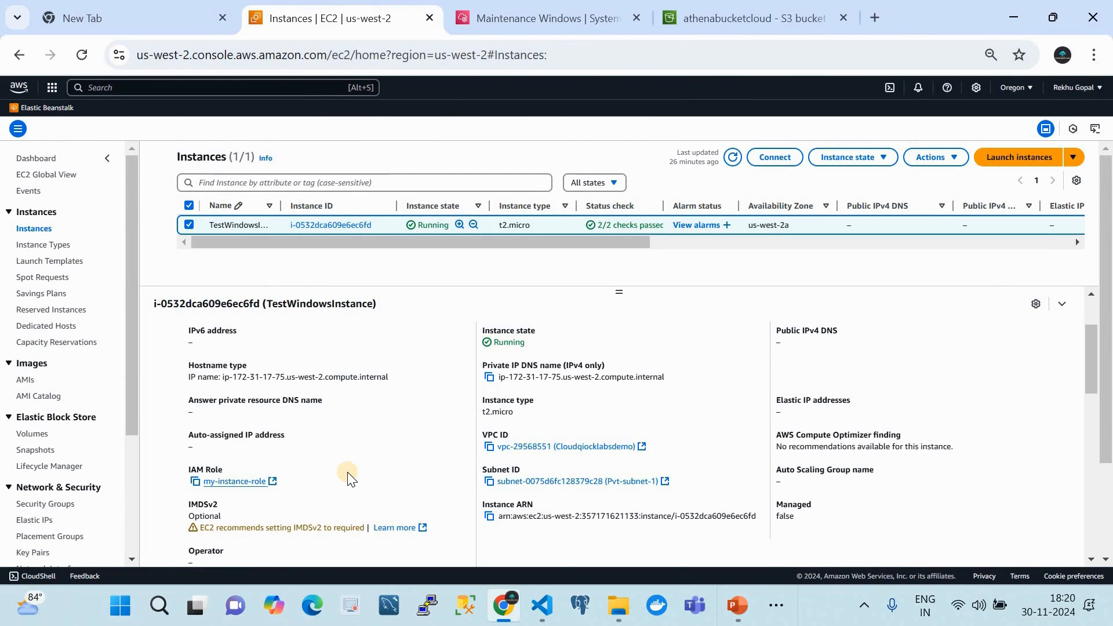
Open the endpoints of the instance's VPC and examine the service names of the ssm, ssmmessages and ec2messages endpoints.
left_click(520, 447)
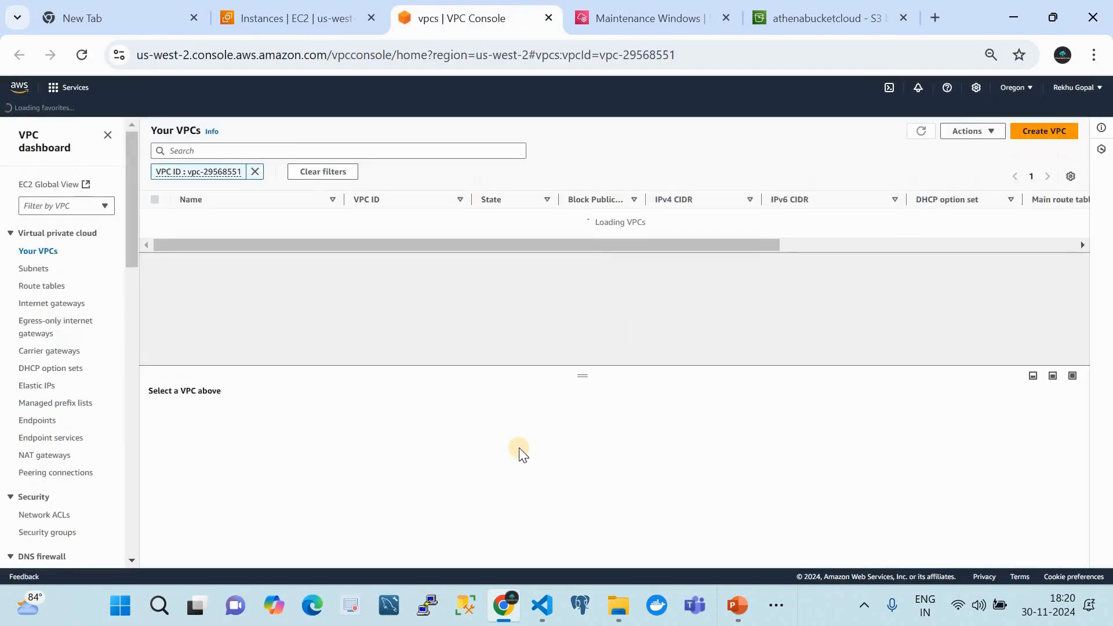
left_click(35, 423)
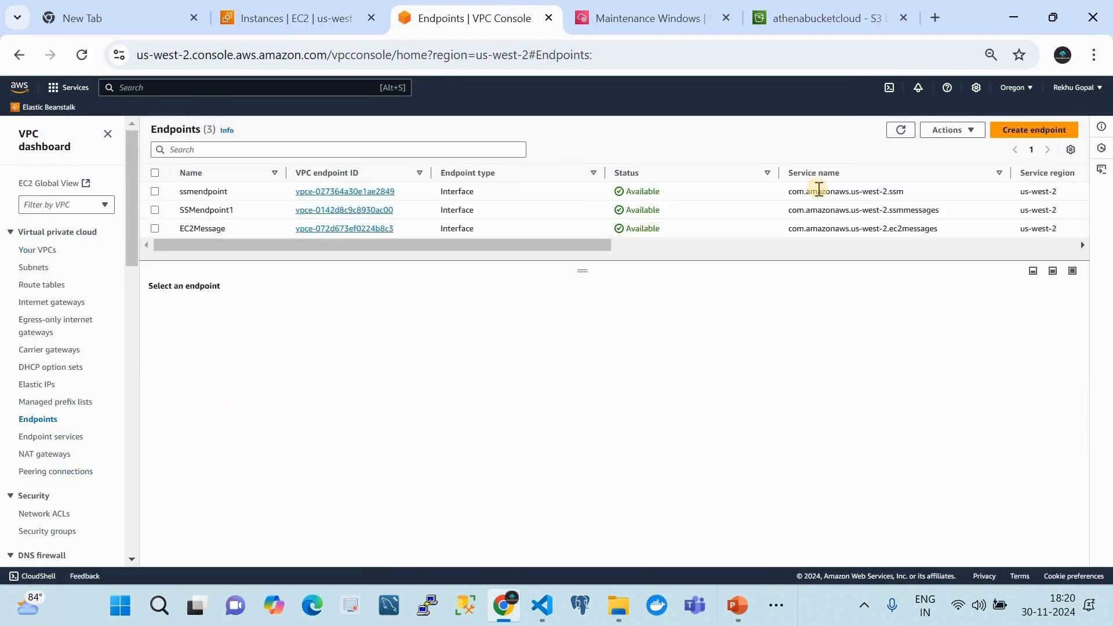
left_click_drag(906, 190, 782, 190)
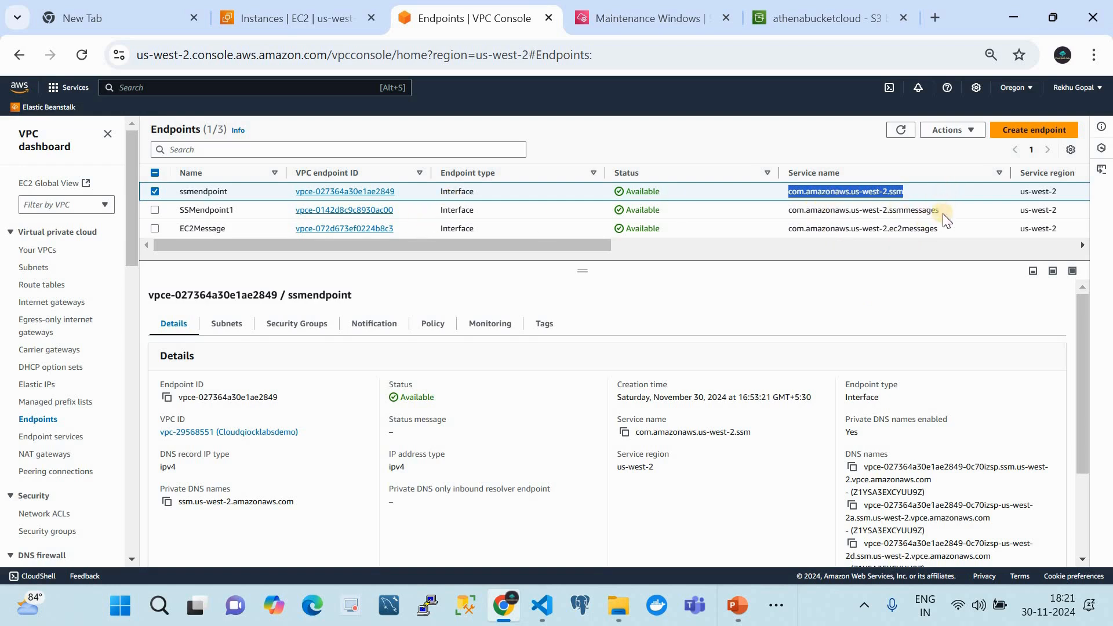
left_click_drag(942, 213, 783, 211)
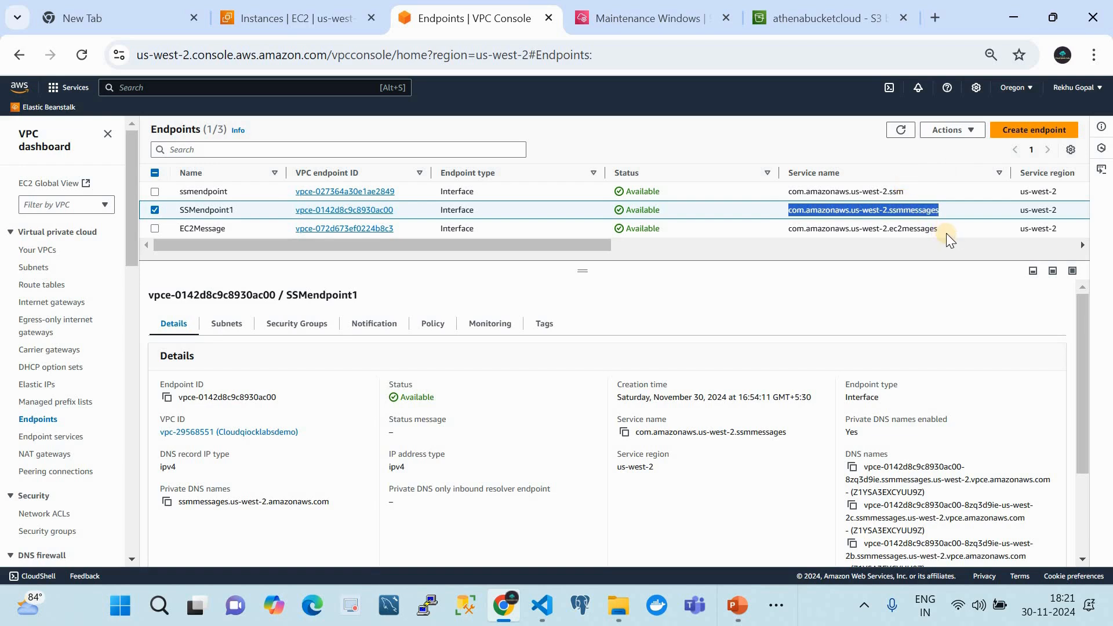
left_click(836, 233)
left_click_drag(836, 233, 781, 230)
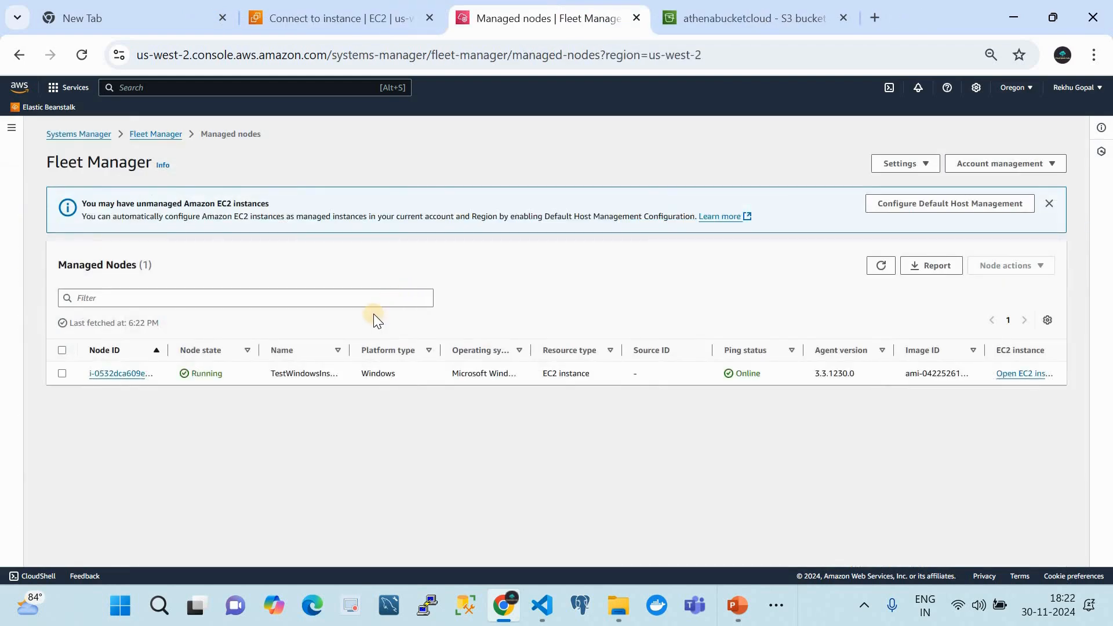
Open Fleet Manager from the Systems Manager home page and check the managed node's full ID.
left_click(103, 134)
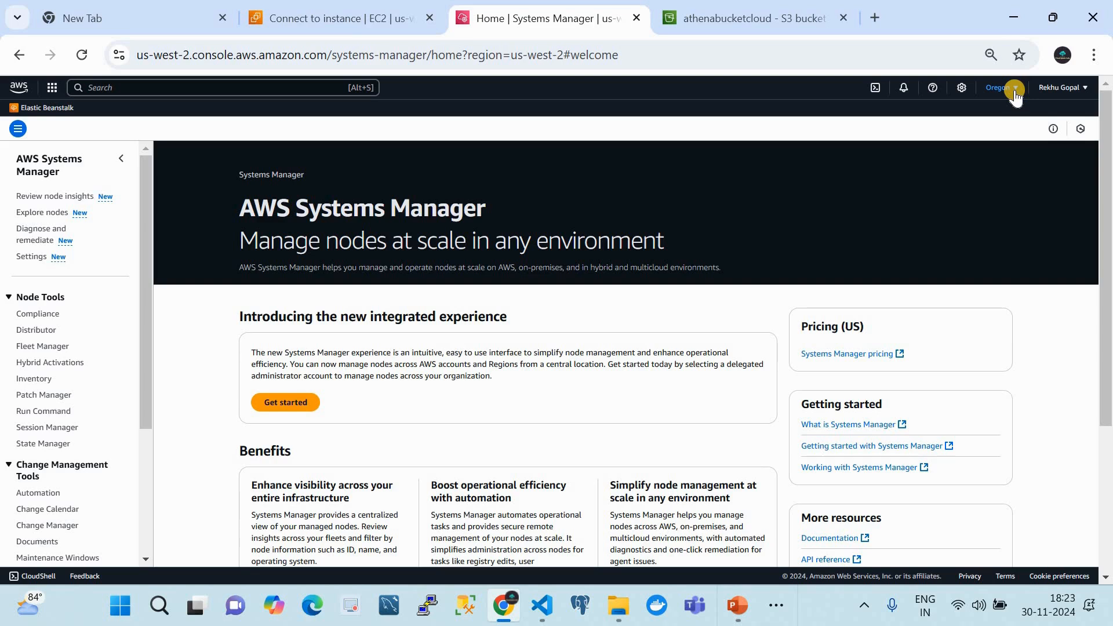
left_click(346, 16)
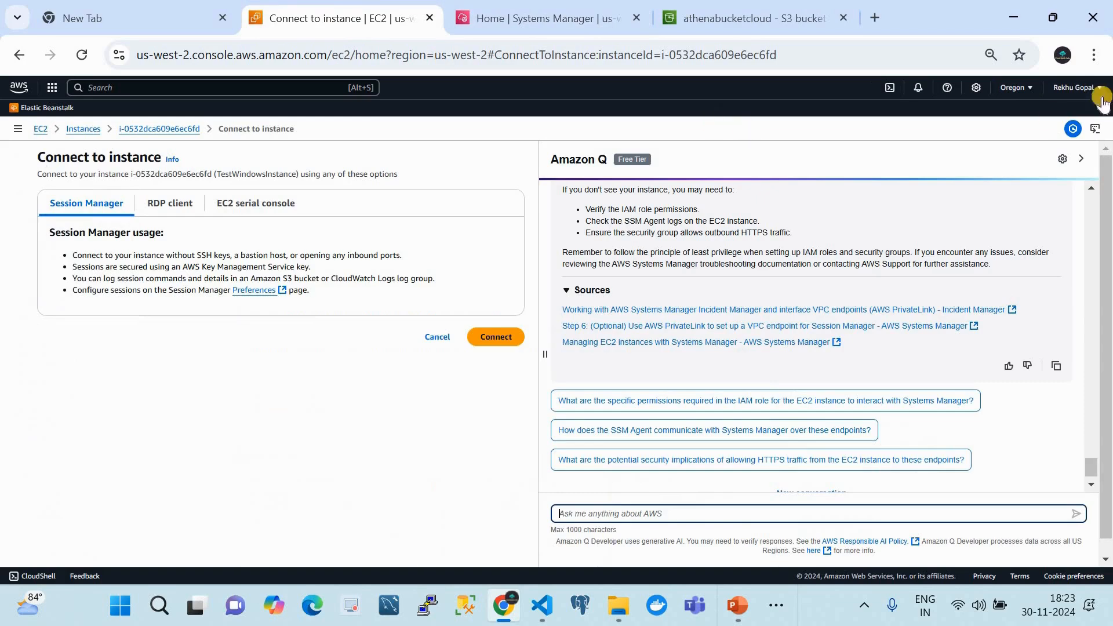
left_click(553, 14)
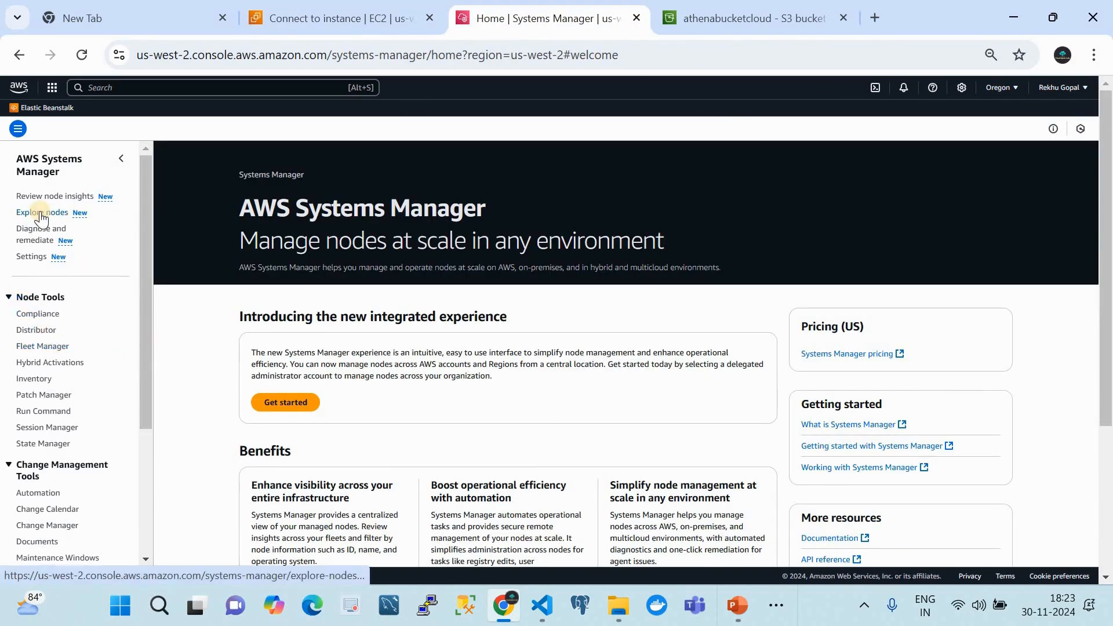
left_click(22, 346)
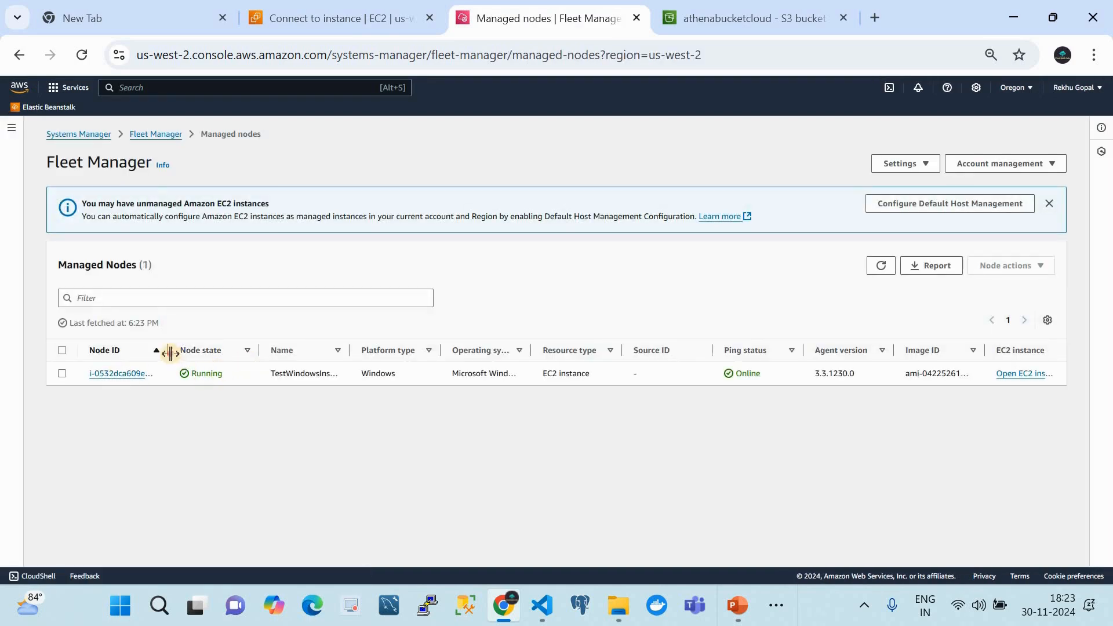
left_click_drag(169, 350, 202, 351)
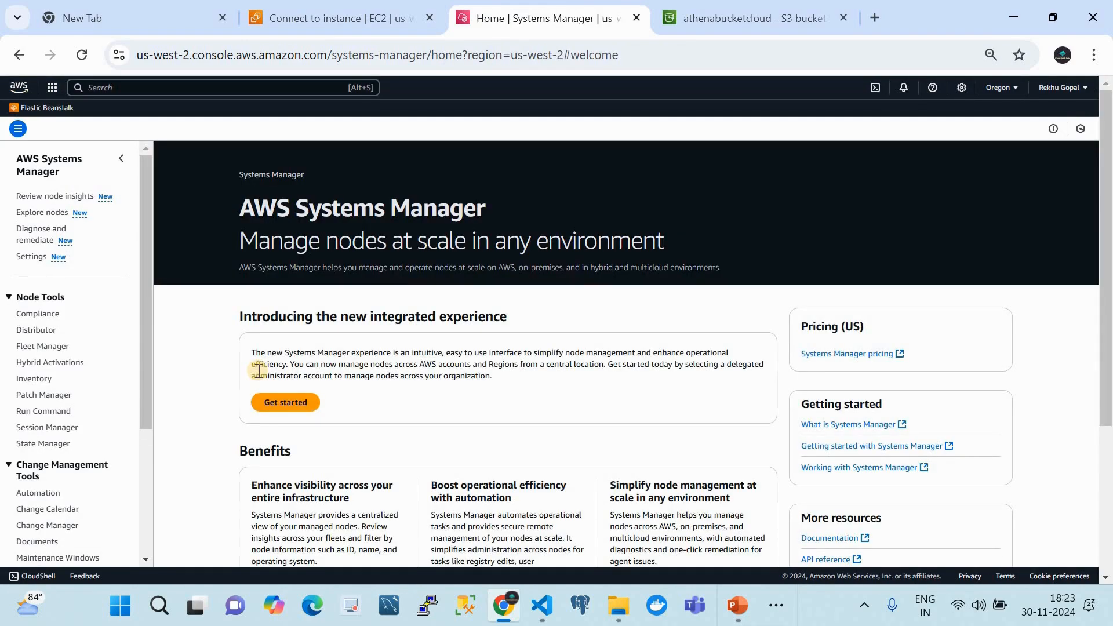
Open Patch Manager in Systems Manager and view its dashboard and compliance reporting.
left_click(140, 457)
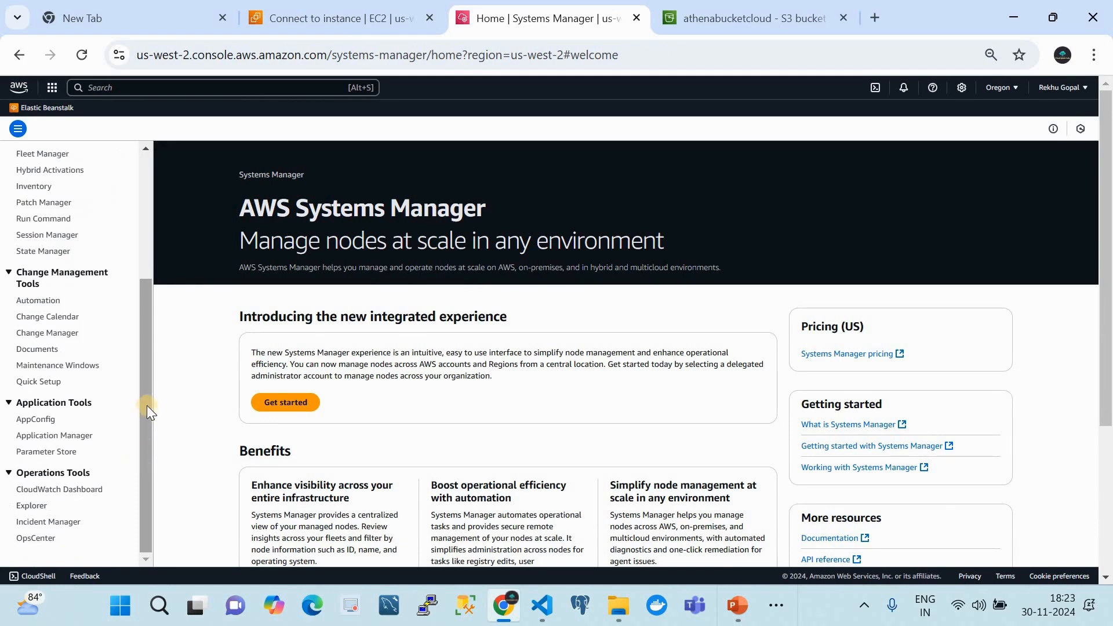
left_click_drag(140, 391, 142, 266)
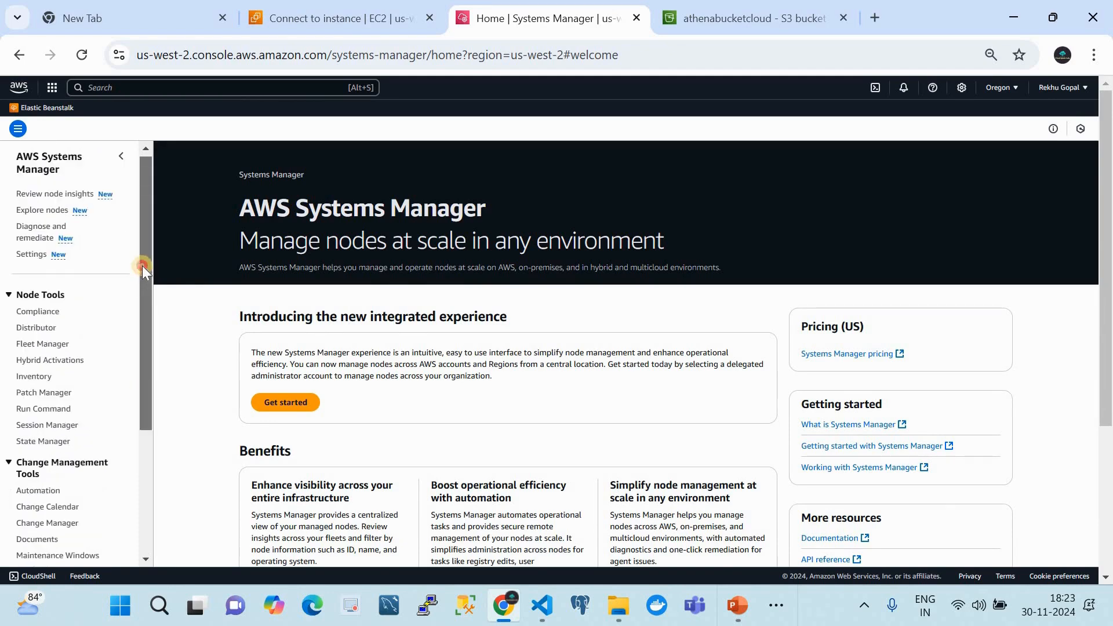
left_click(36, 395)
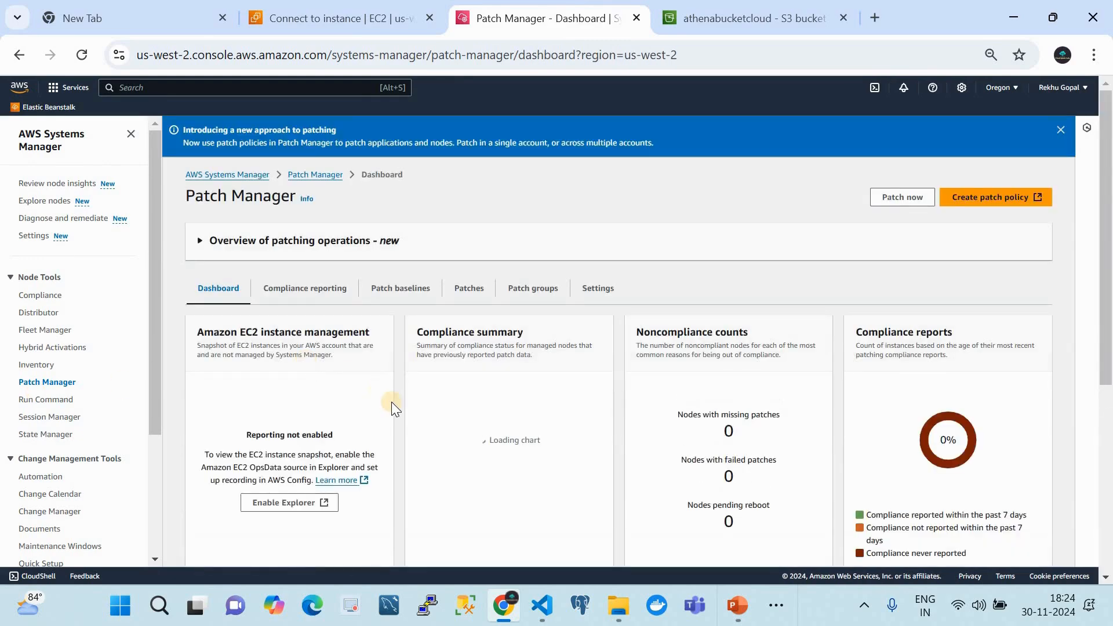
scroll(392, 402, "down", 4)
scroll(371, 339, "up", 4)
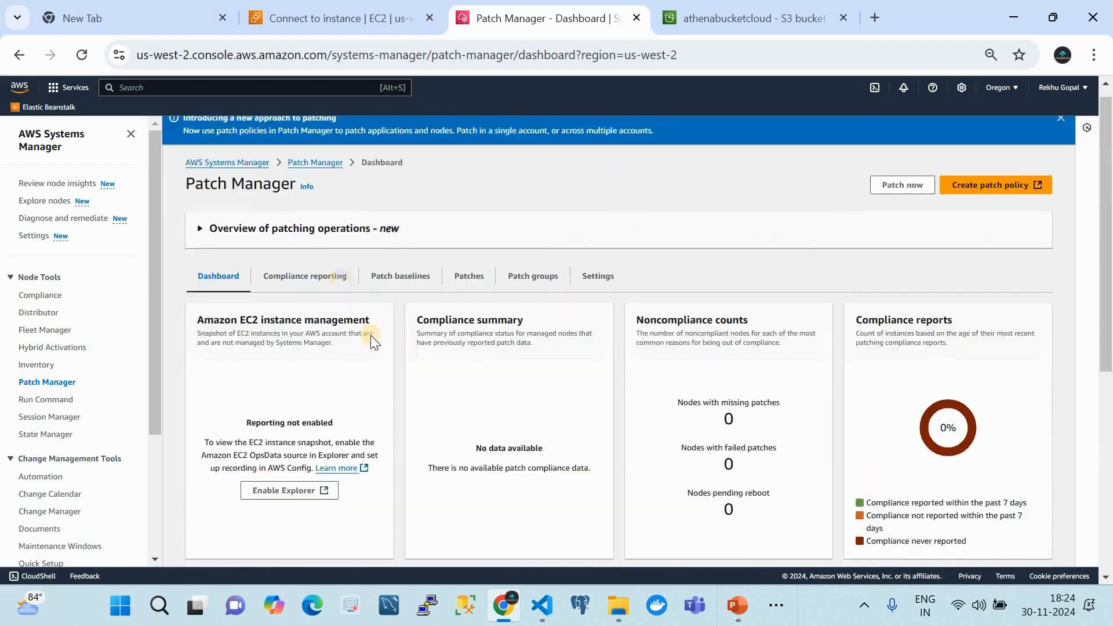
left_click(308, 278)
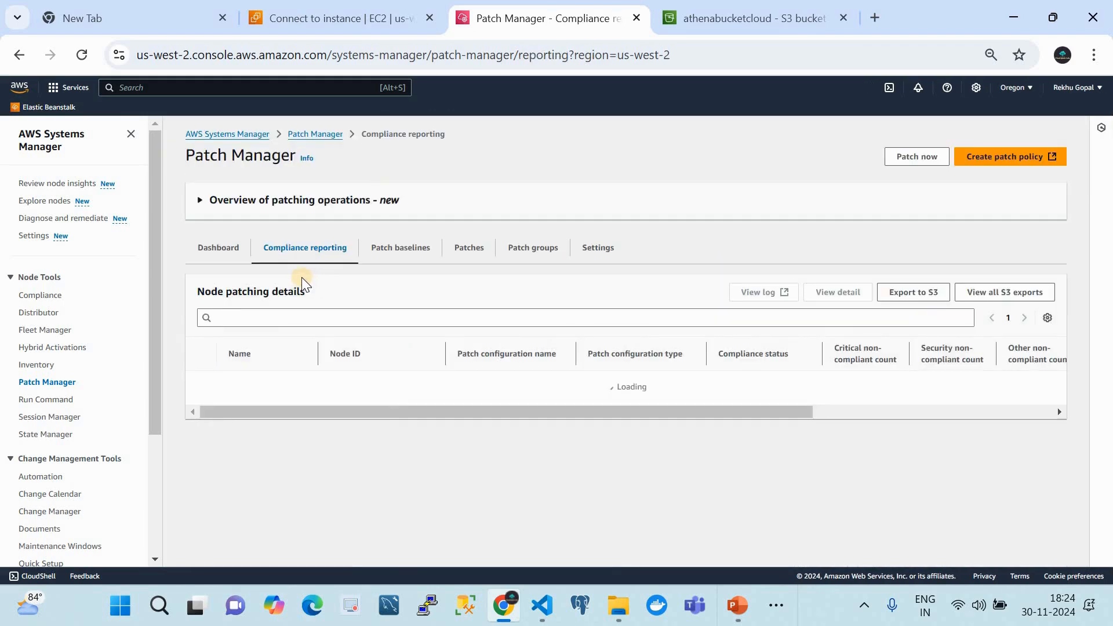
Review both pages of patch baselines, checking the operating system and default status of each.
left_click(394, 251)
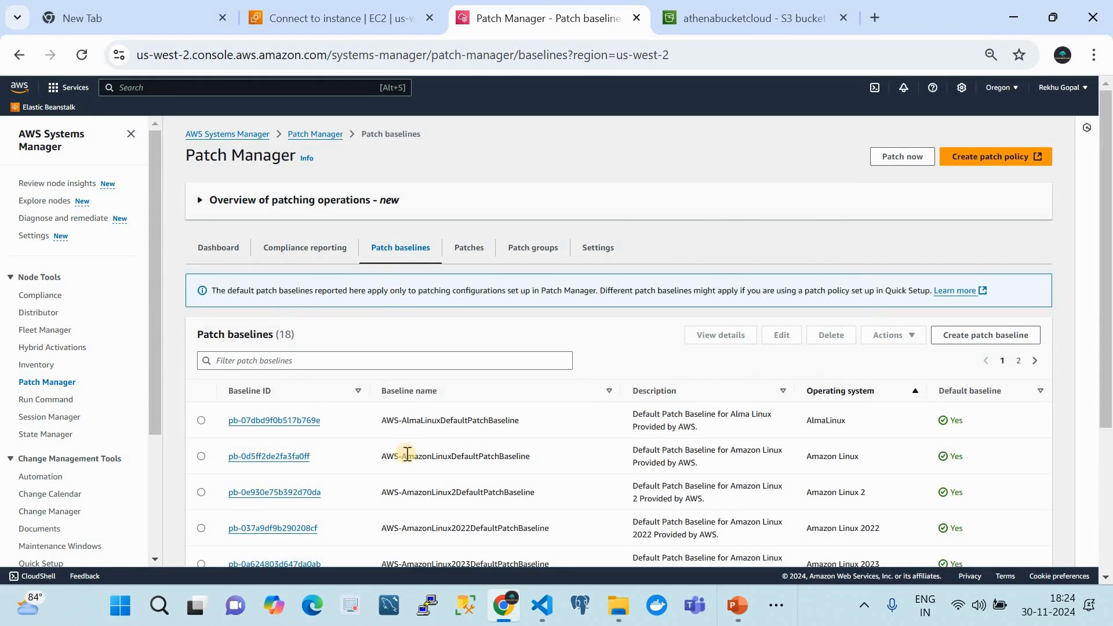
scroll(407, 453, "down", 3)
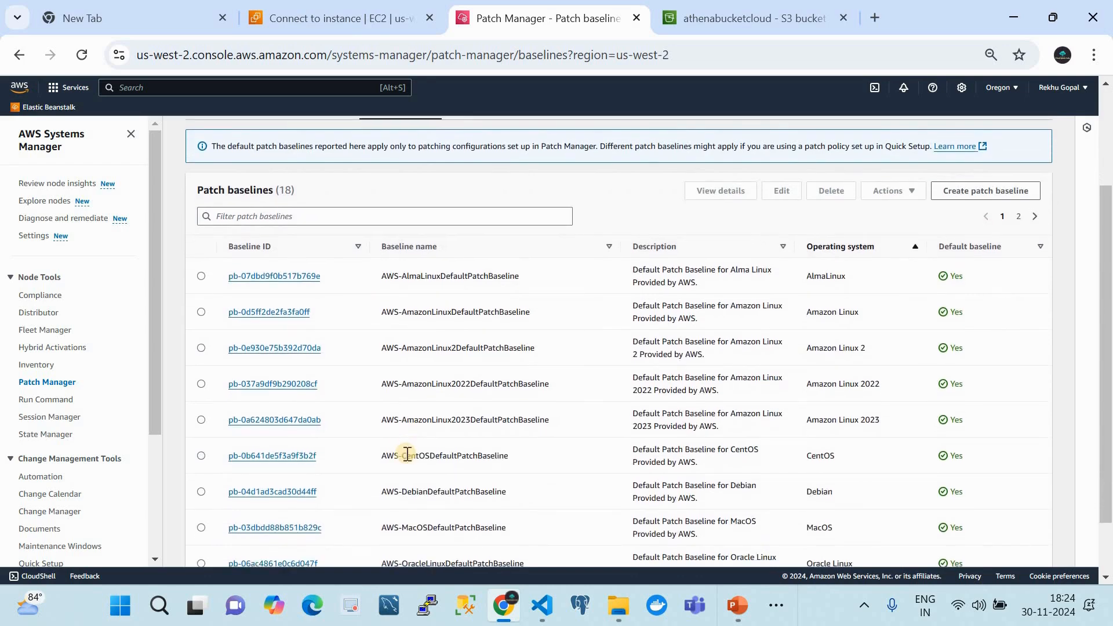
scroll(407, 453, "down", 1)
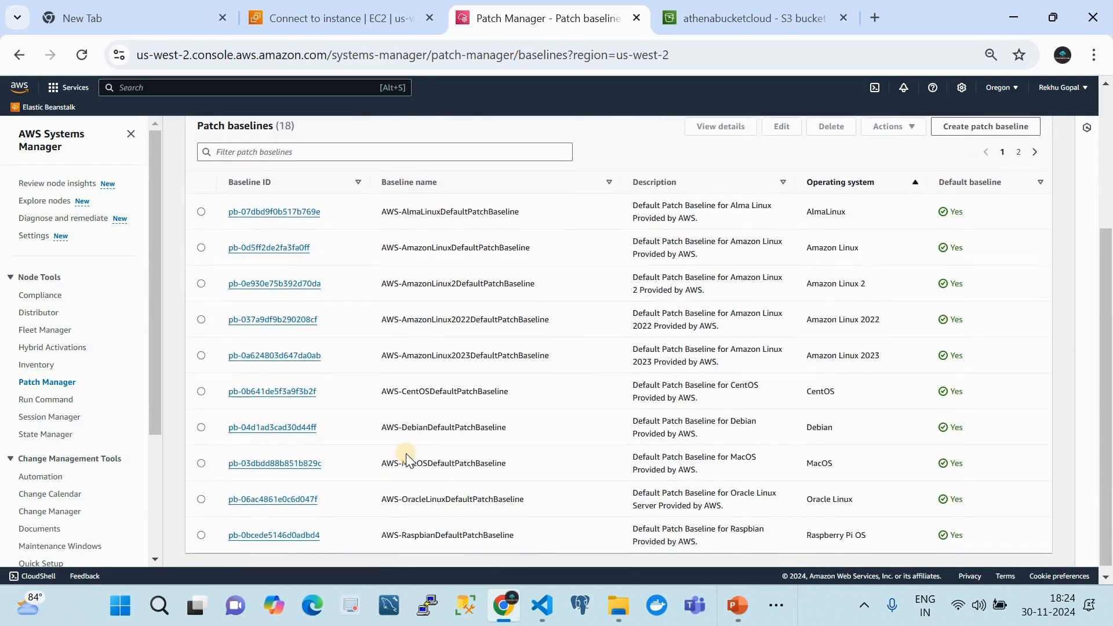
scroll(407, 458, "down", 1)
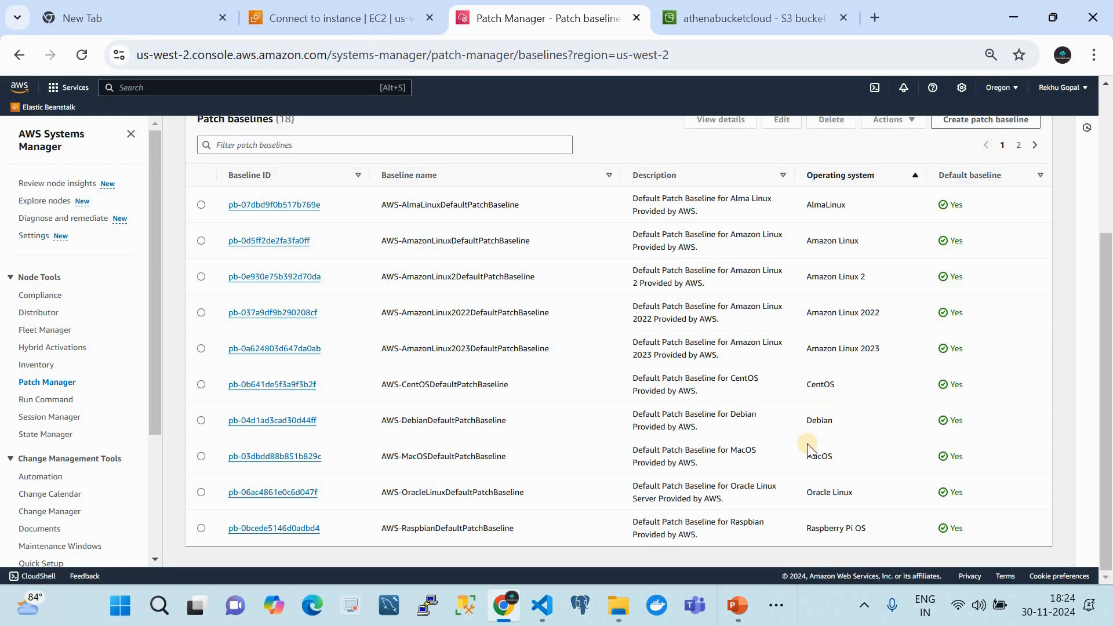
scroll(807, 449, "up", 1)
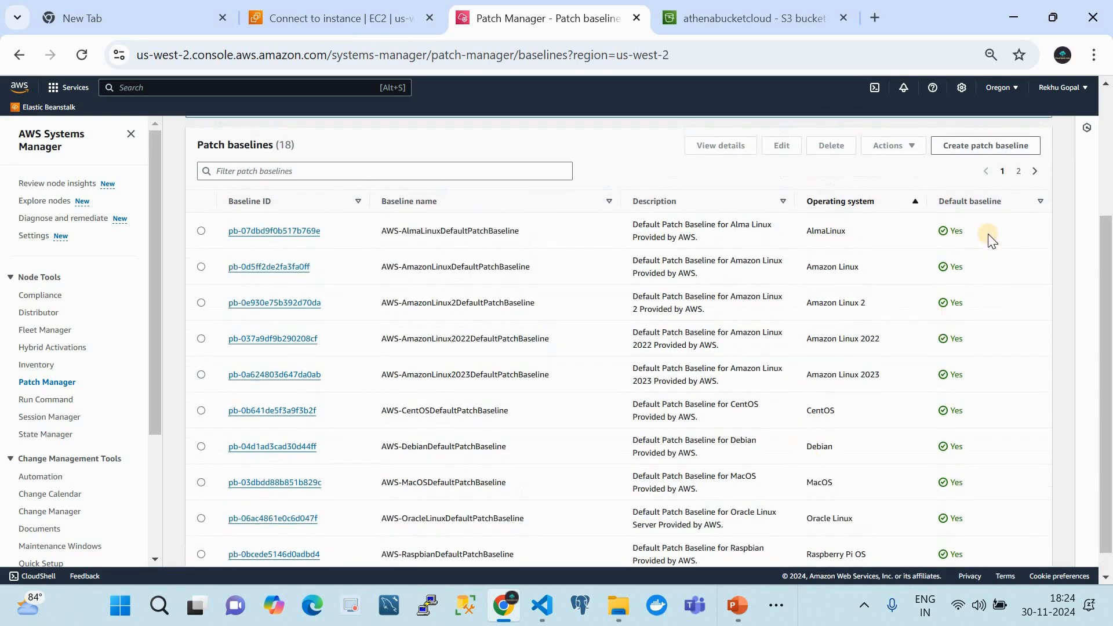
left_click(1017, 171)
scroll(820, 423, "down", 2)
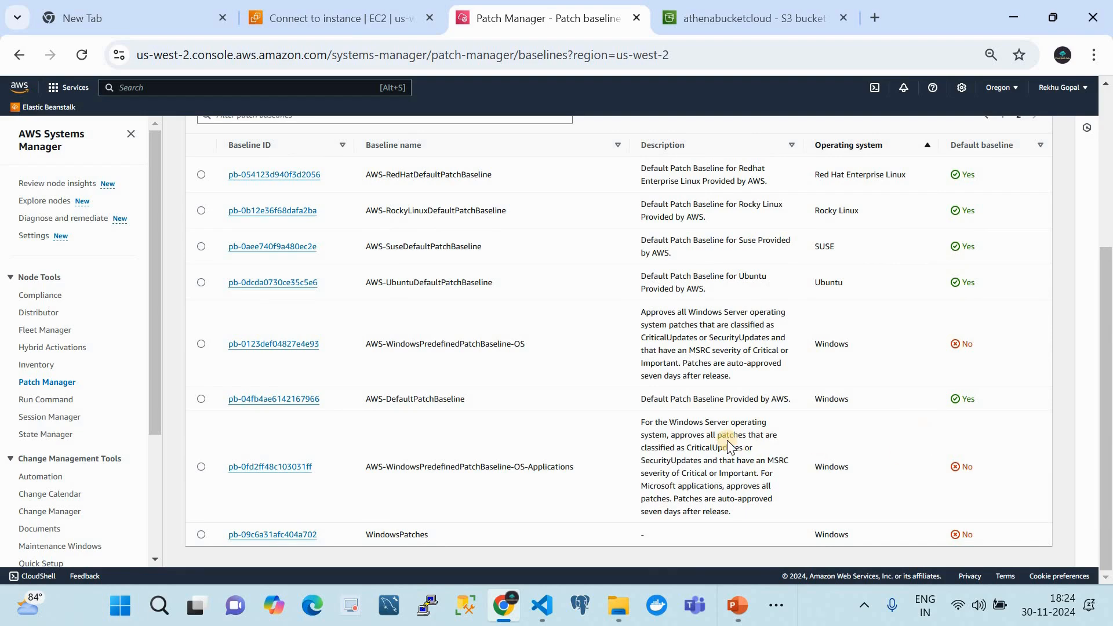
scroll(727, 443, "up", 5)
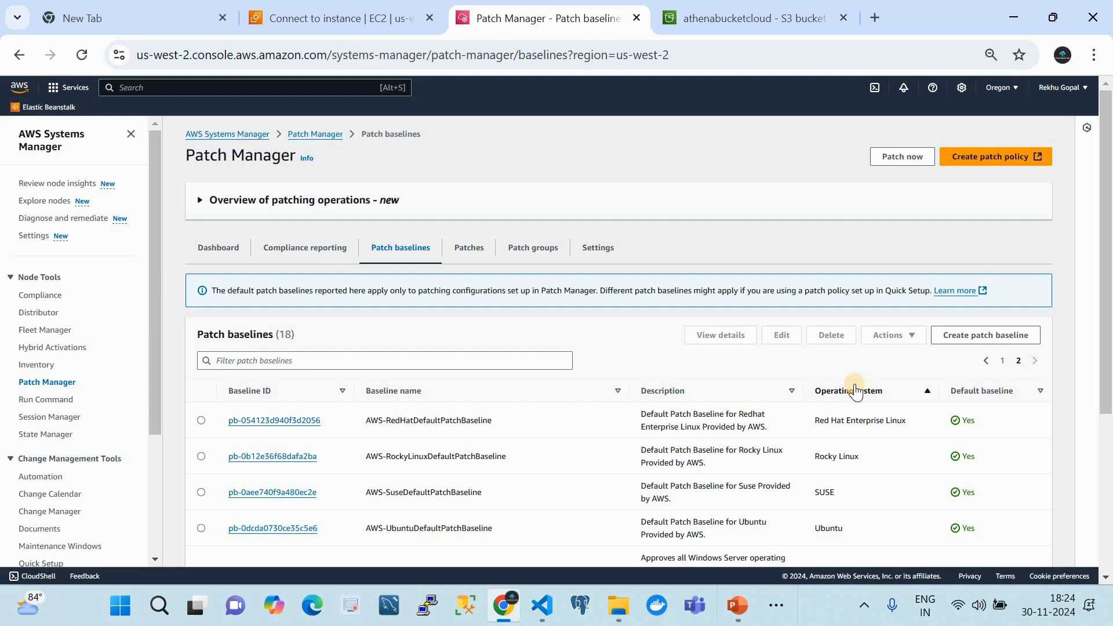
Start a new patch baseline and name it testdemo.
left_click(963, 335)
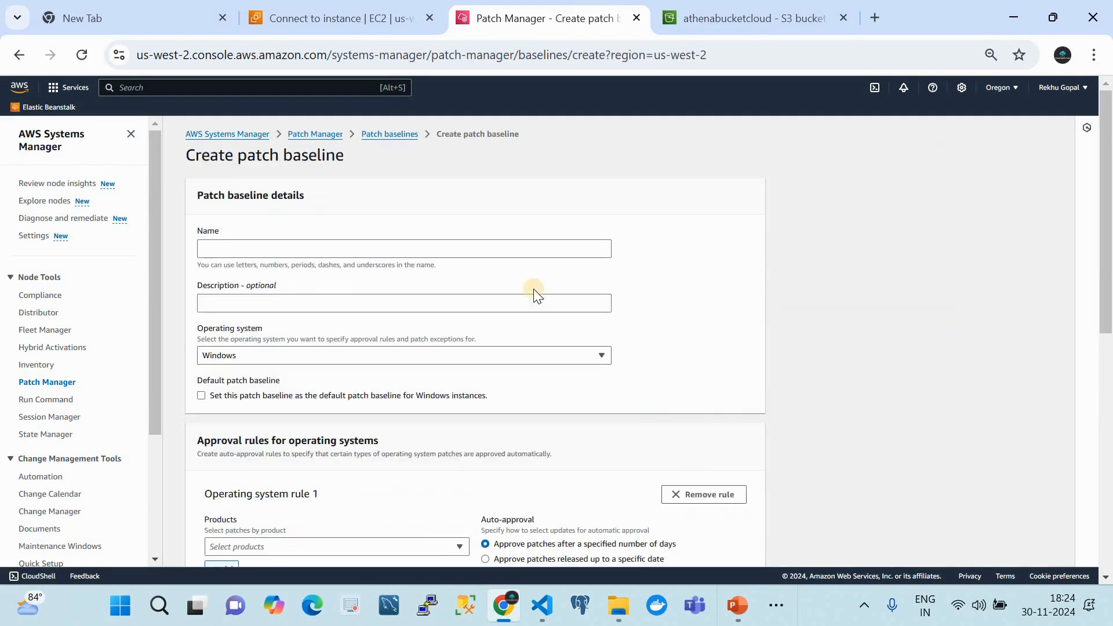
left_click(412, 247)
type("tes")
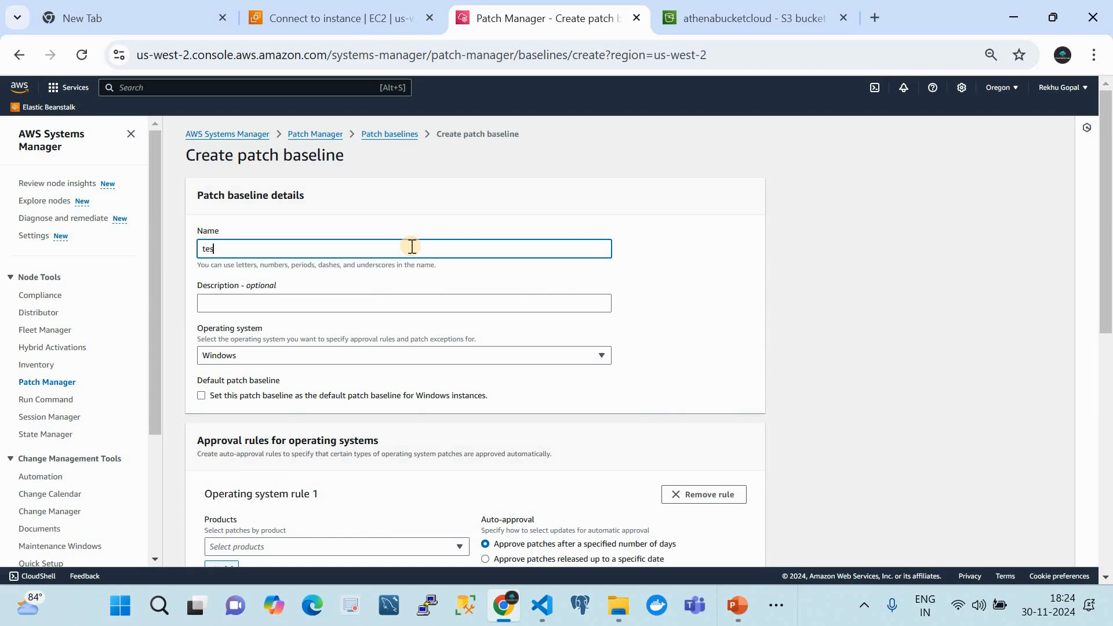
type("tdemo")
Choose Windows as the operating system of the testdemo patch baseline and go to its operating system approval rules.
scroll(368, 308, "down", 2)
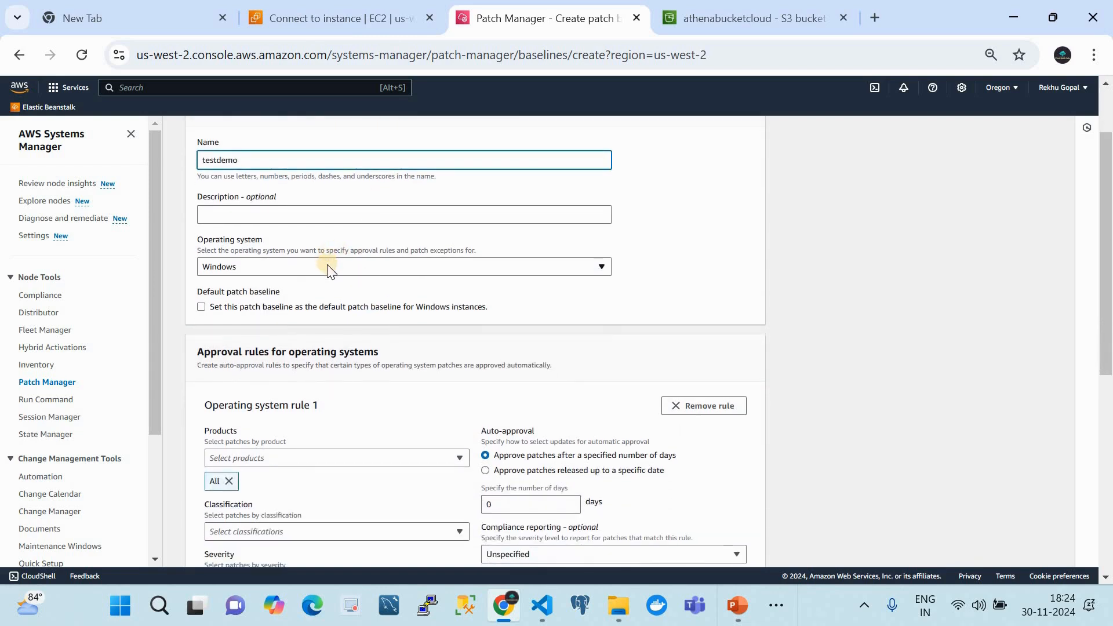
left_click(330, 271)
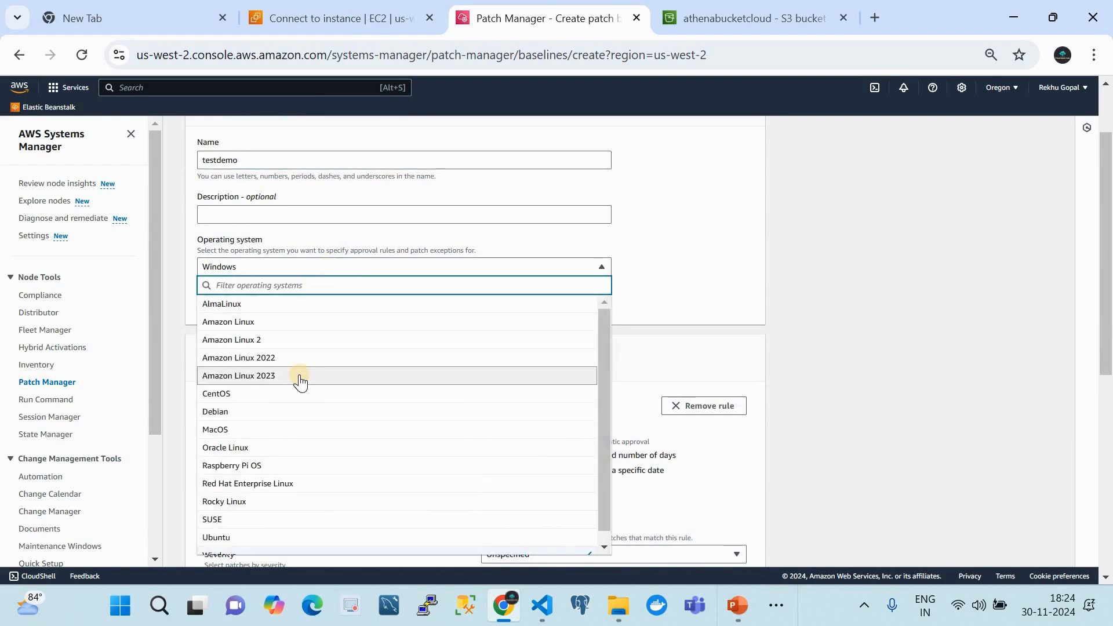
scroll(300, 382, "down", 1)
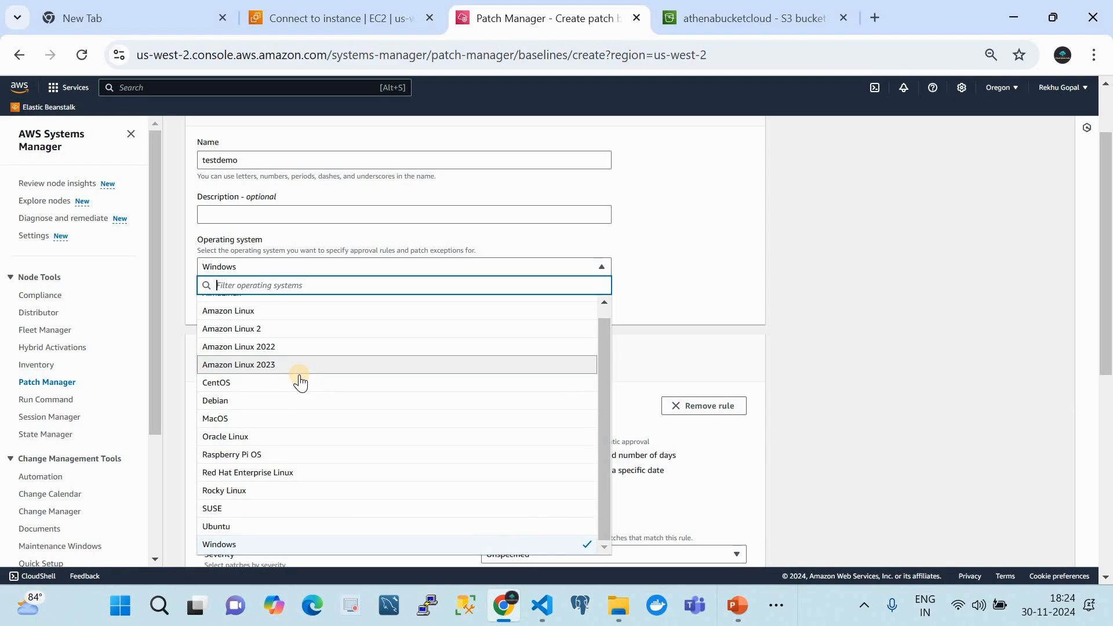
left_click(272, 544)
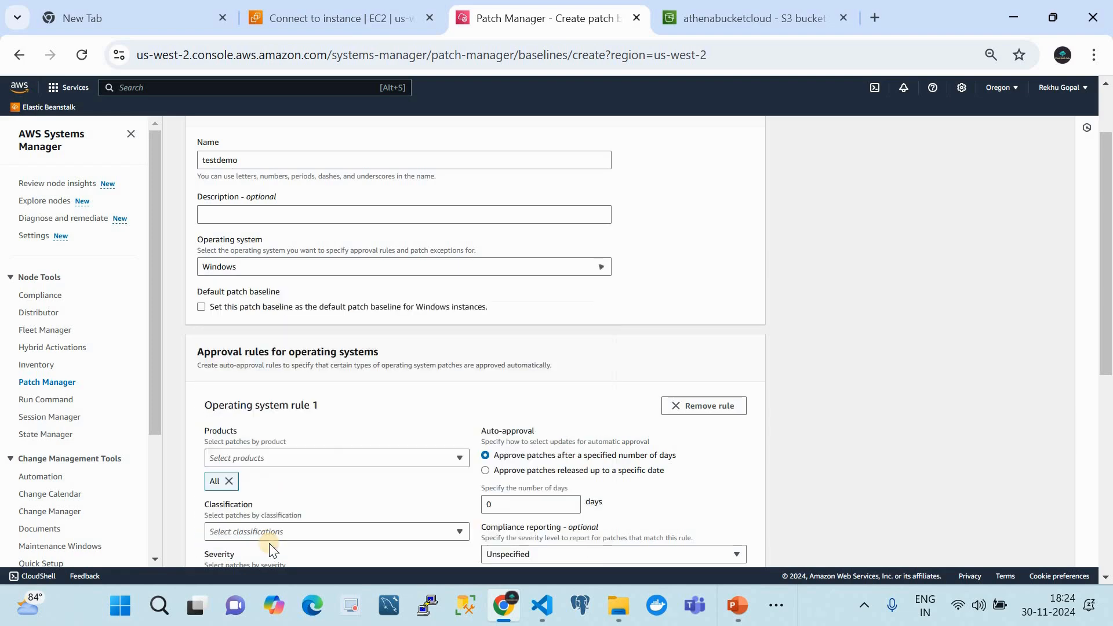
scroll(330, 433, "down", 3)
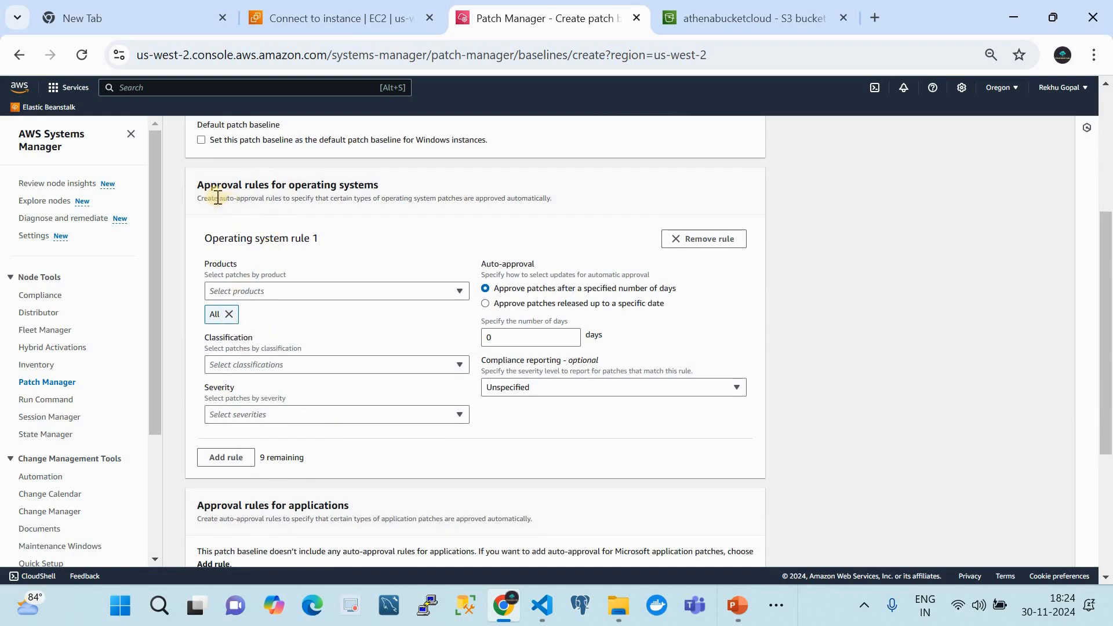
Replace the All product selection in operating system rule 1 with WindowsServer2022.
left_click_drag(197, 185, 411, 194)
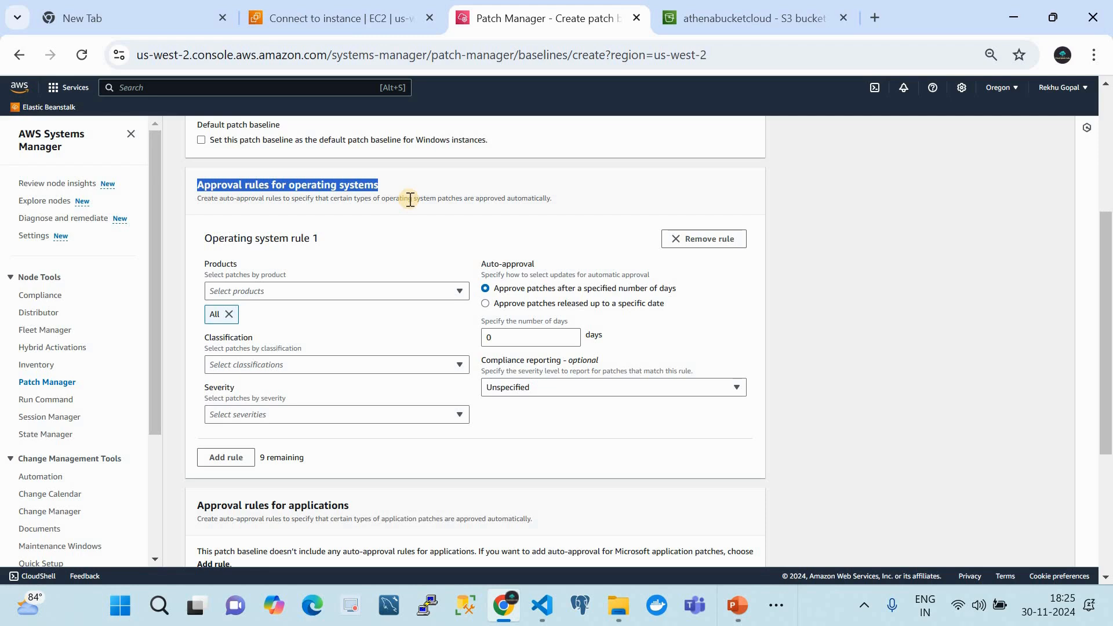
left_click(228, 314)
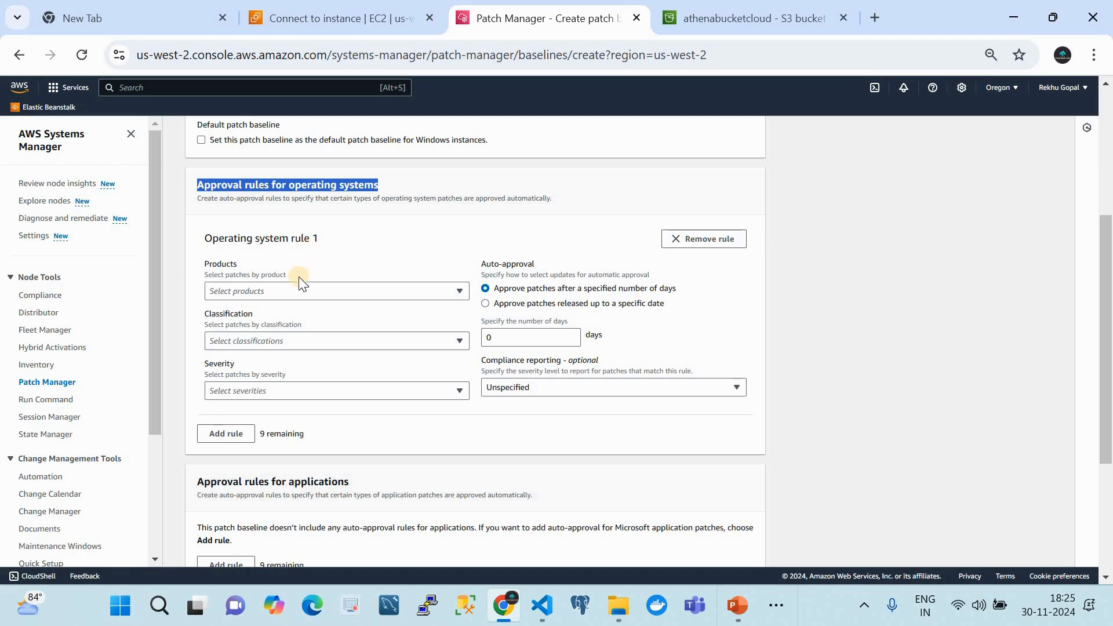
left_click(297, 292)
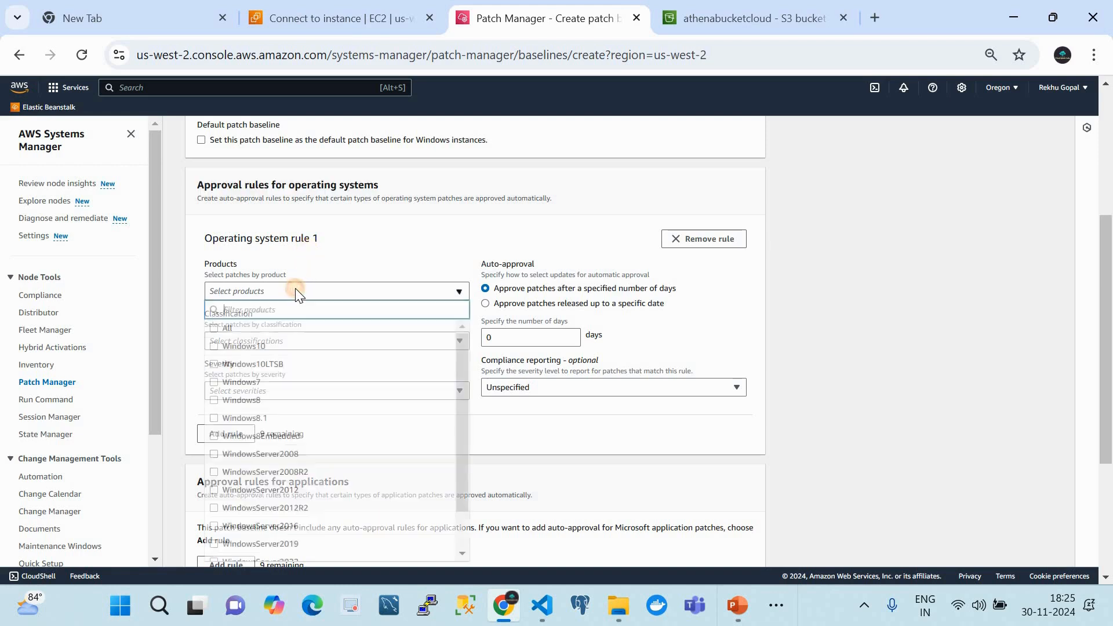
scroll(304, 402, "down", 1)
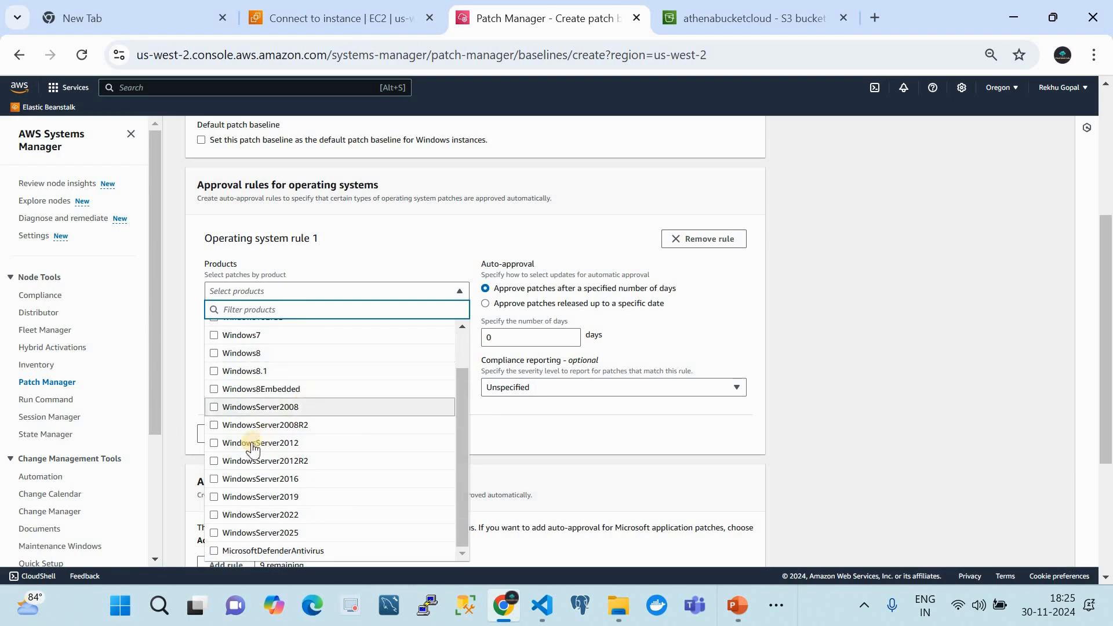
left_click(215, 444)
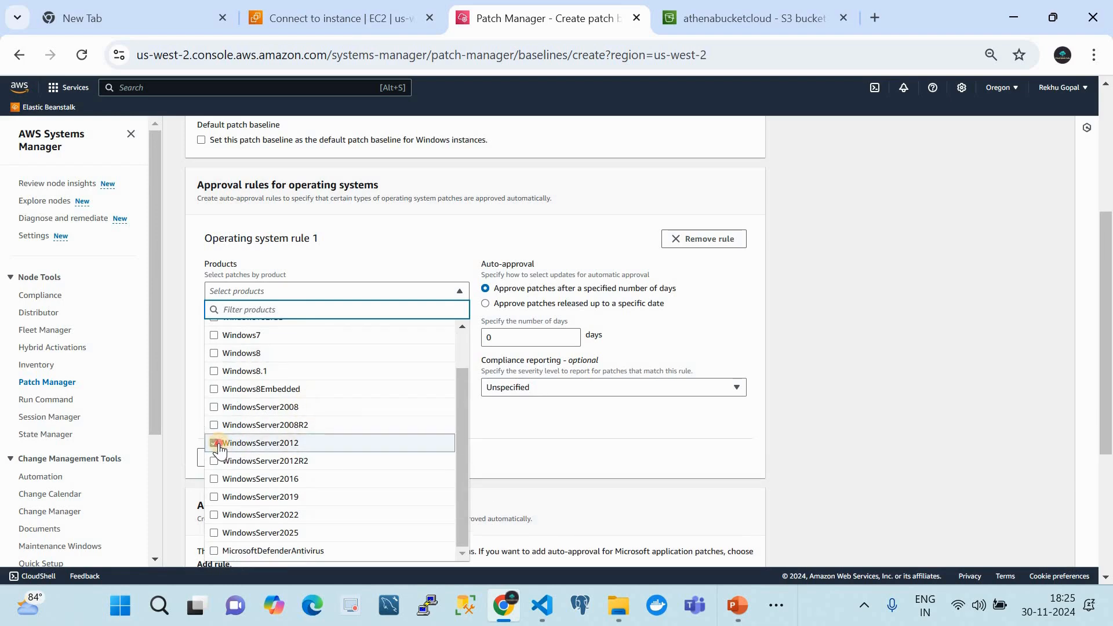
left_click(214, 444)
scroll(255, 469, "down", 1)
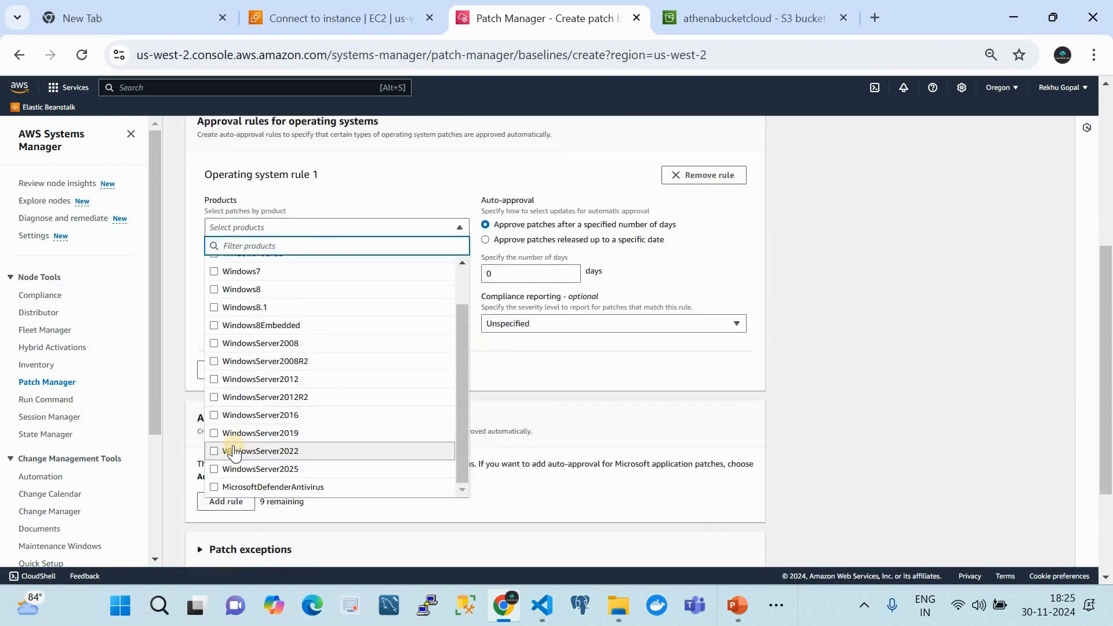
left_click(234, 452)
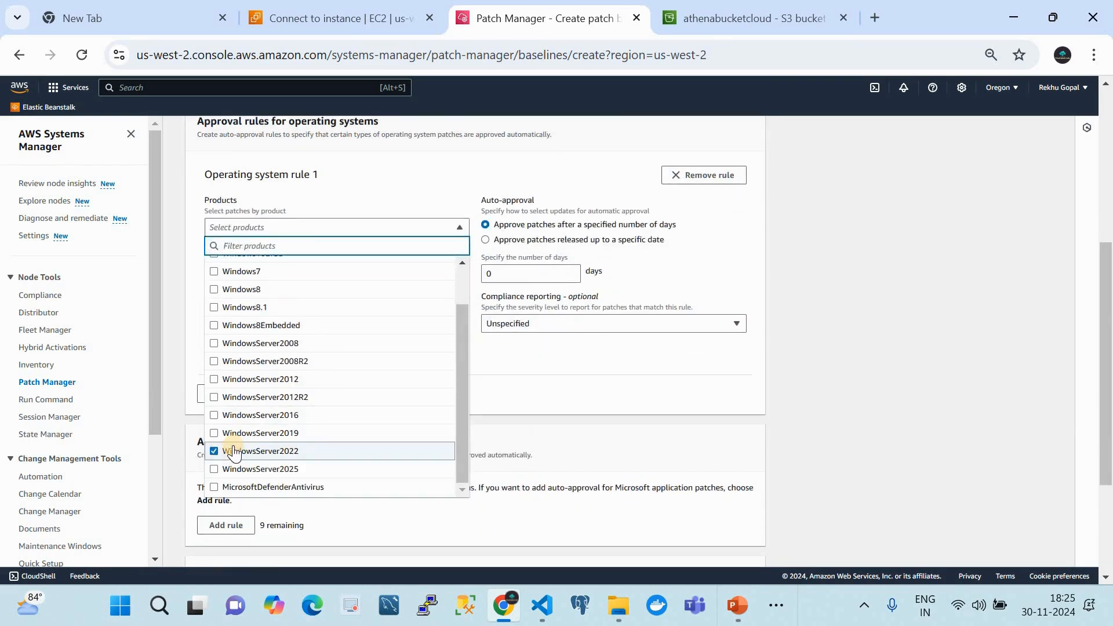
left_click(568, 377)
Set both the classification and the severity of operating system rule 1 to All.
left_click(309, 306)
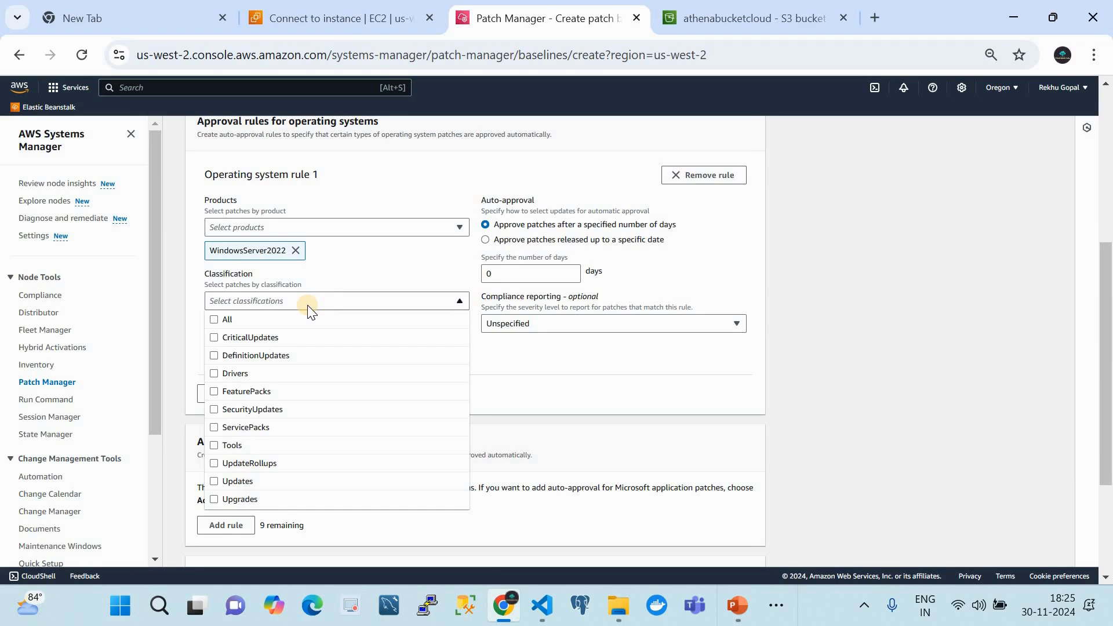
left_click(220, 318)
left_click(510, 365)
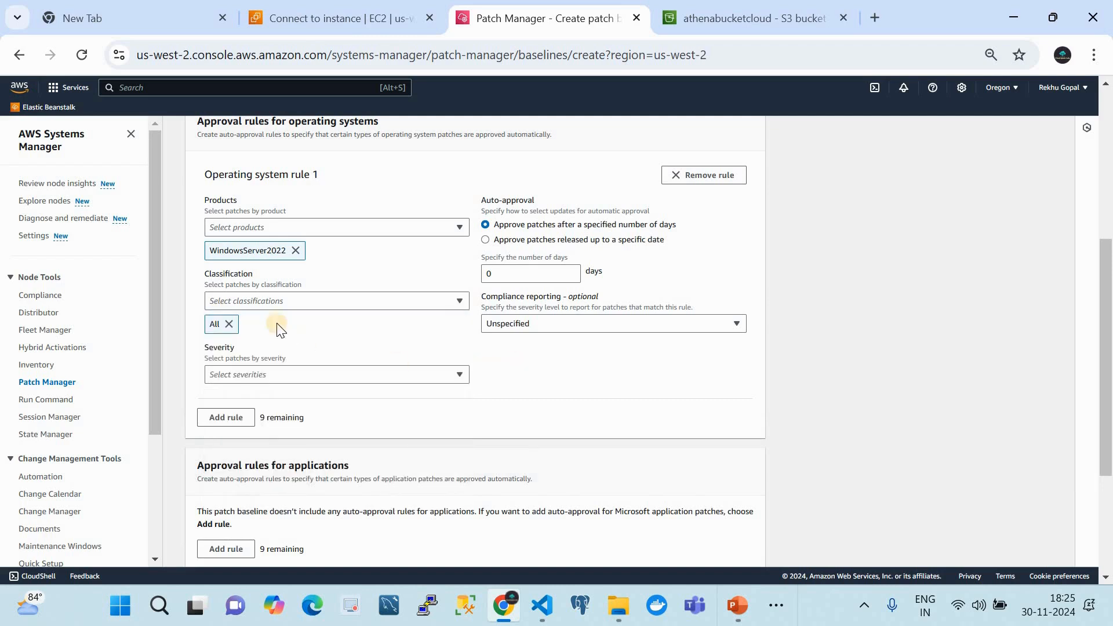
left_click(279, 374)
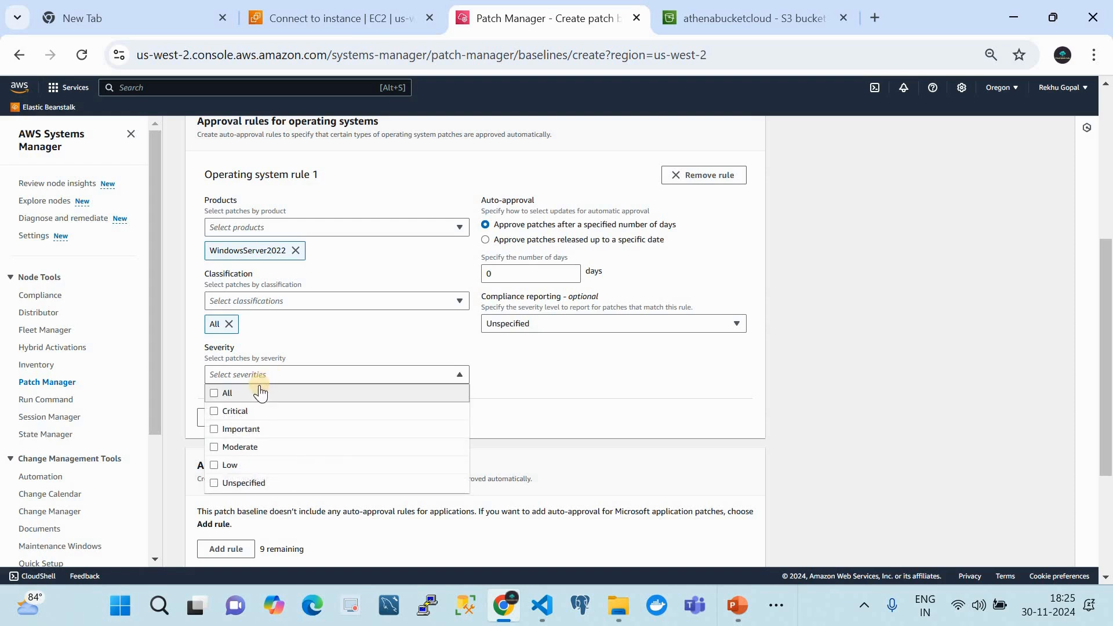
left_click(224, 393)
left_click(521, 360)
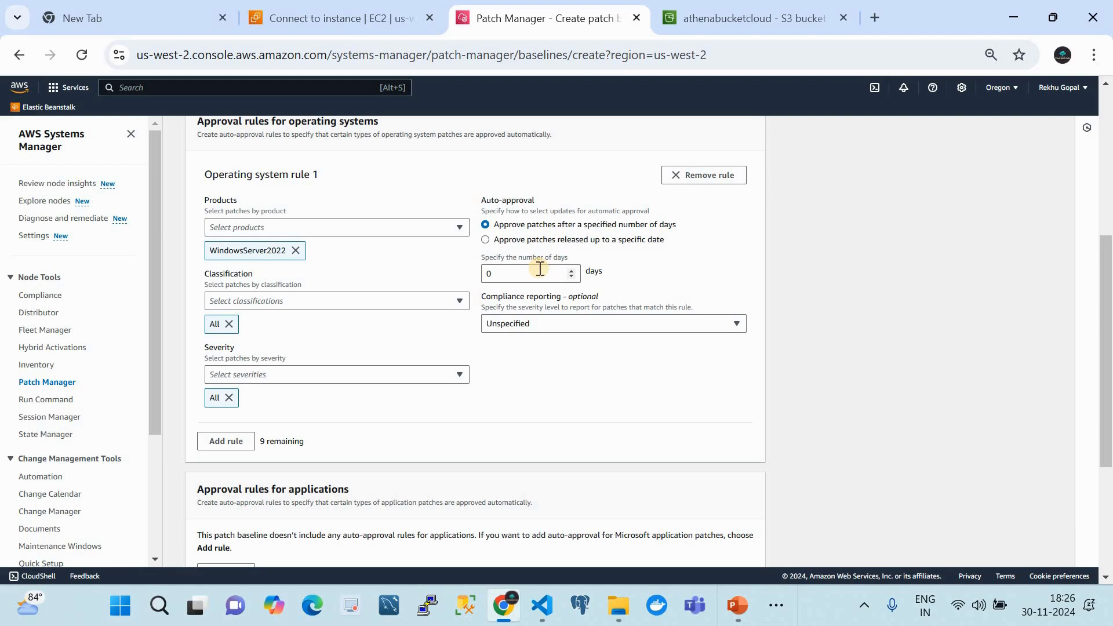
Add an approval rule for applications and look through its available product families.
scroll(530, 354, "down", 2)
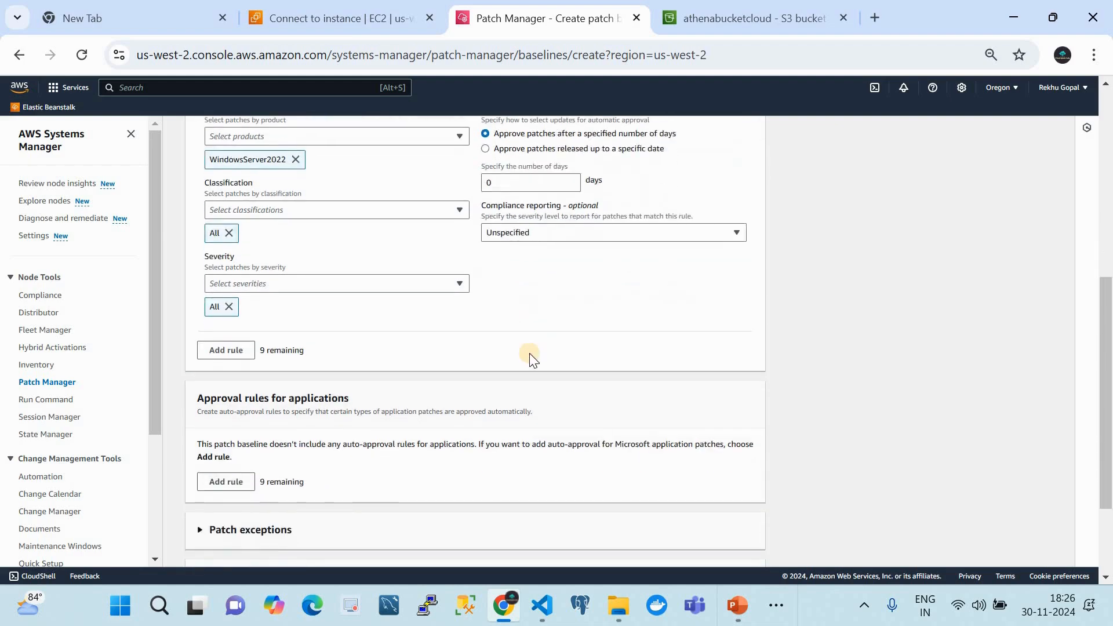
scroll(529, 353, "up", 1)
scroll(513, 353, "down", 3)
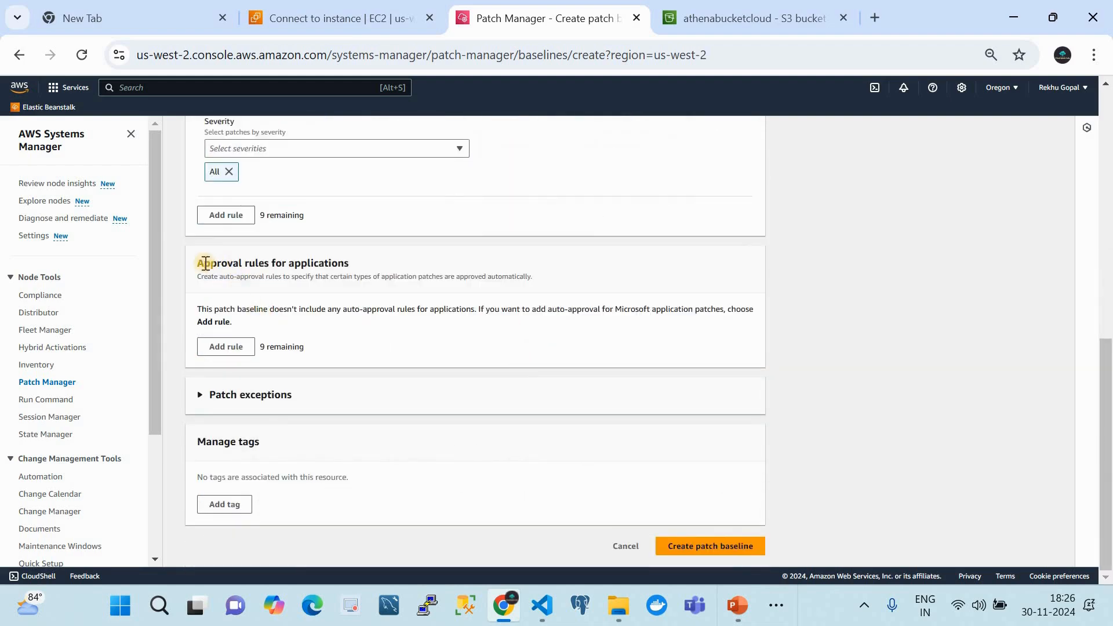
left_click_drag(198, 264, 366, 270)
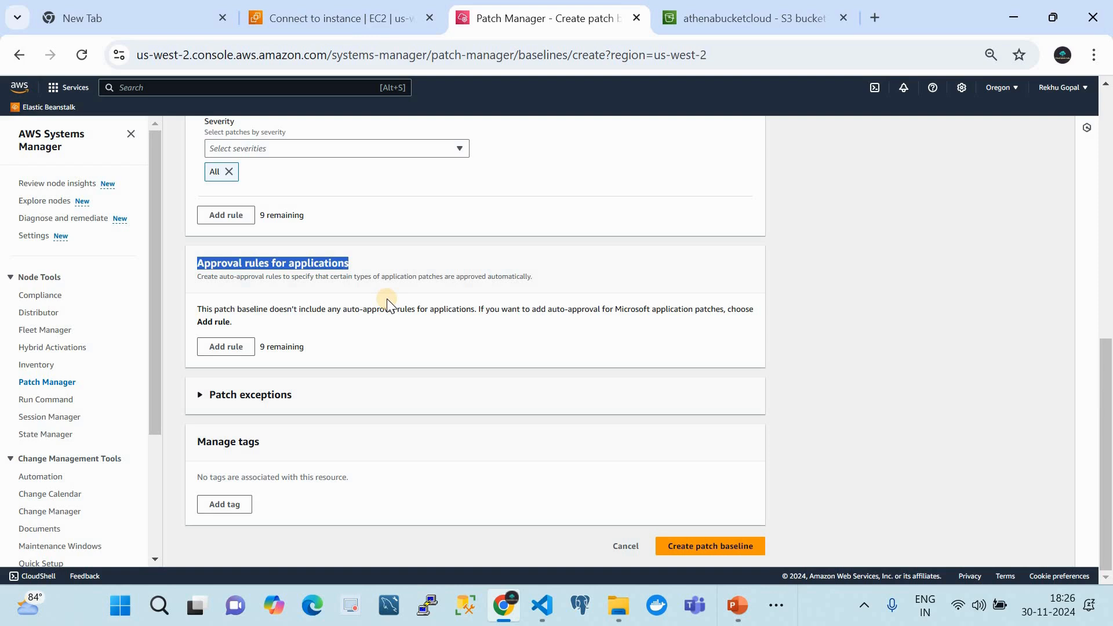
left_click(387, 298)
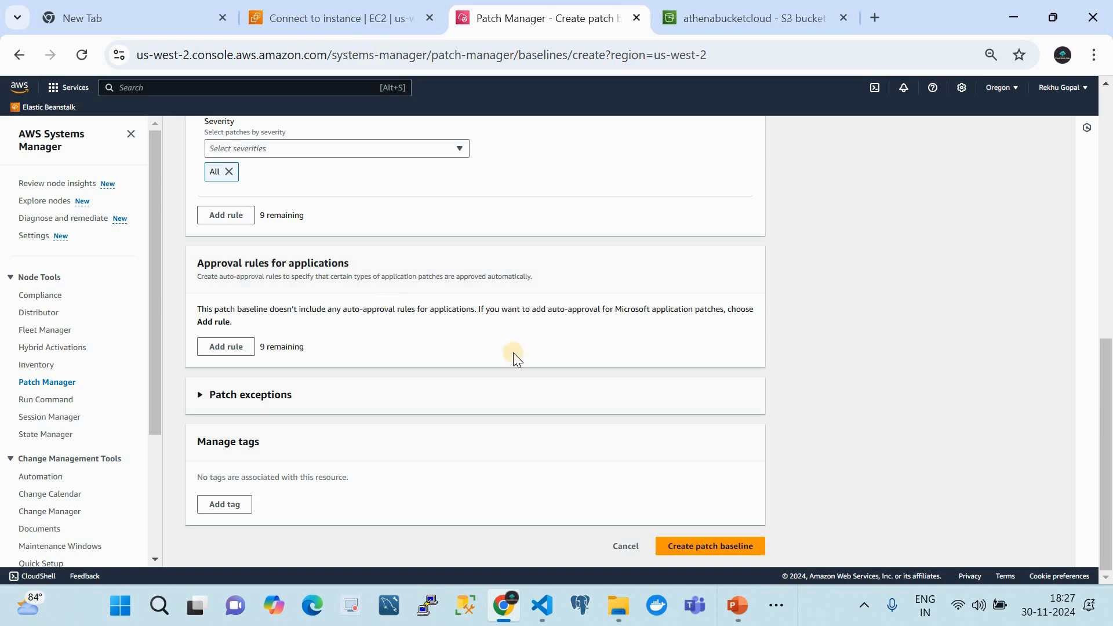
left_click(225, 346)
left_click(273, 359)
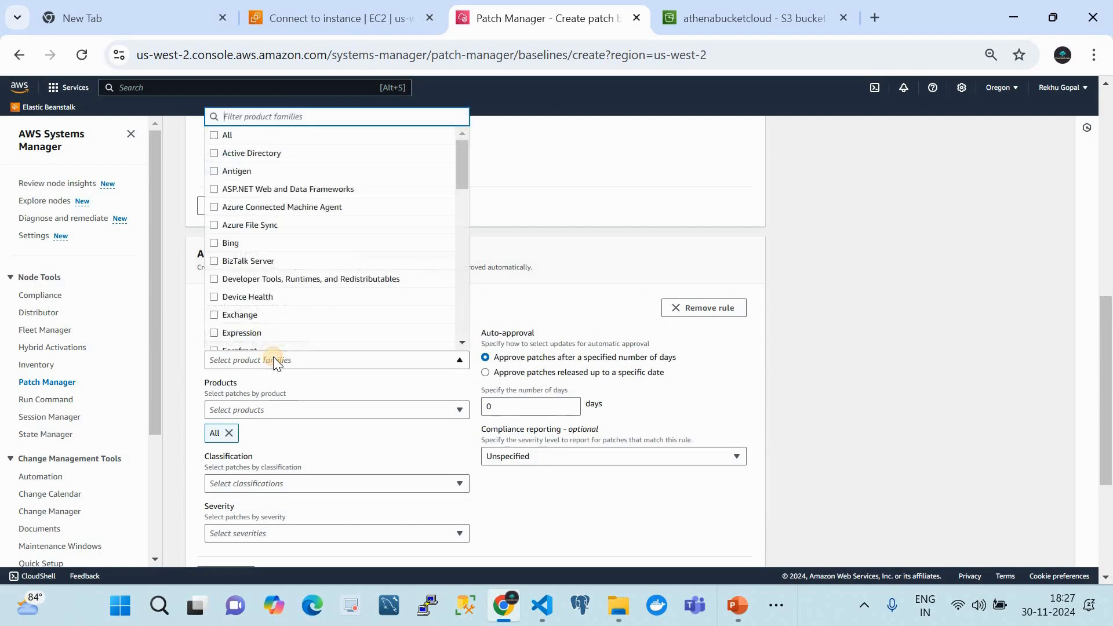
scroll(288, 266, "down", 1)
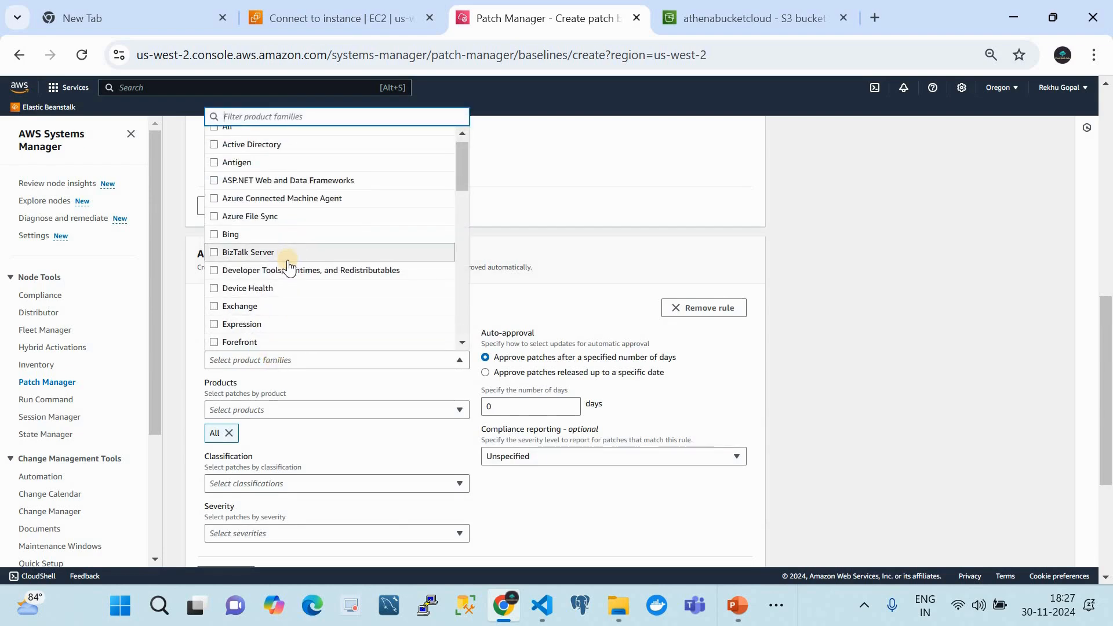
scroll(288, 266, "down", 2)
scroll(288, 266, "down", 3)
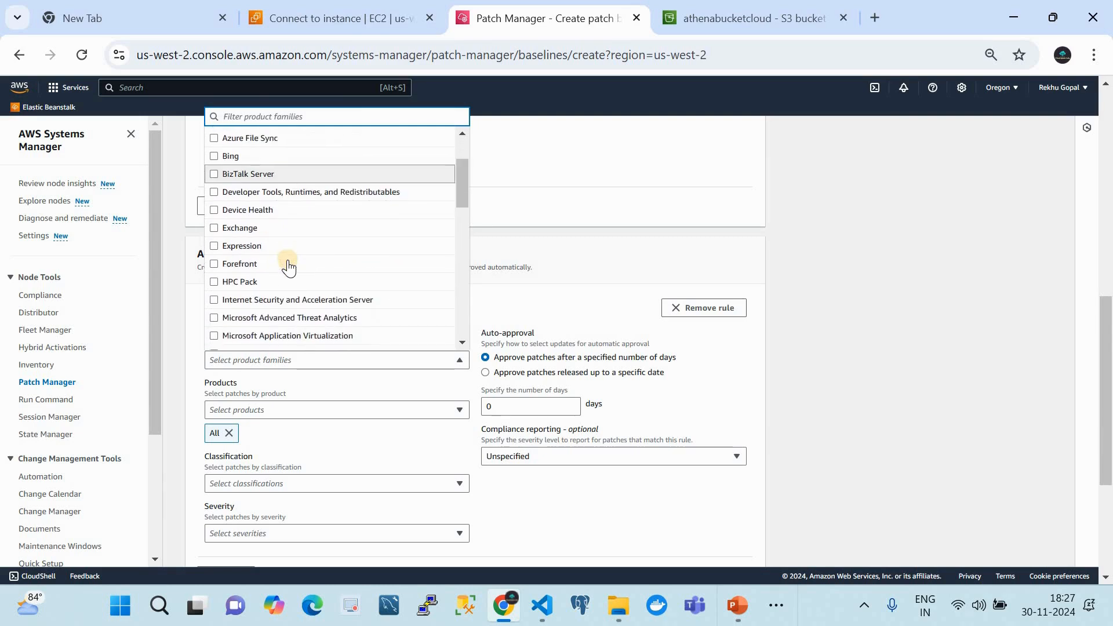
scroll(287, 261, "down", 4)
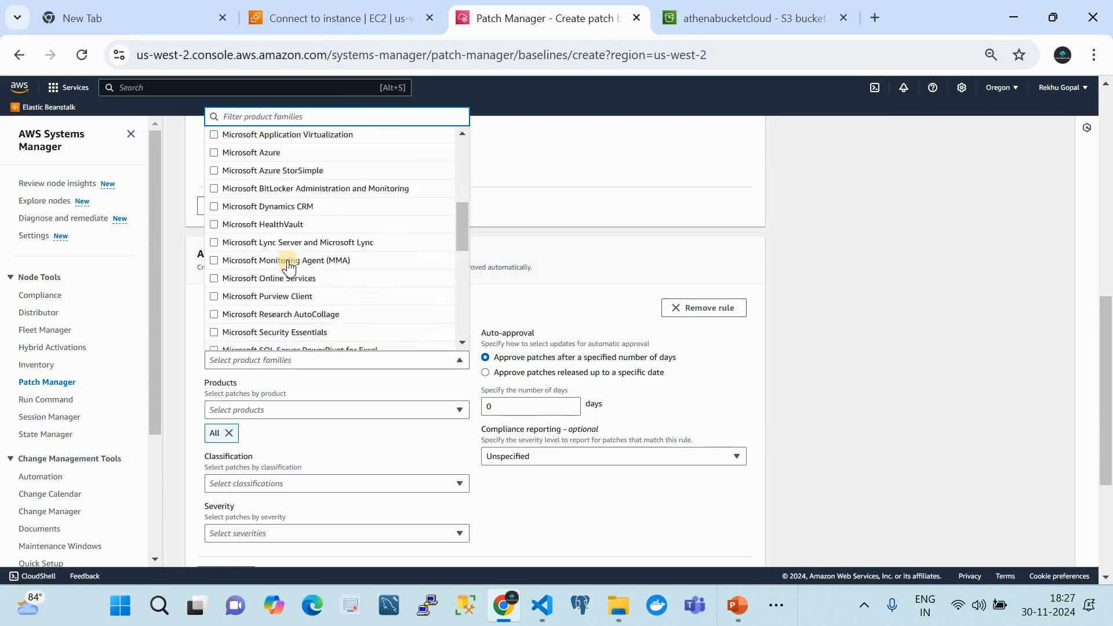
left_click(507, 296)
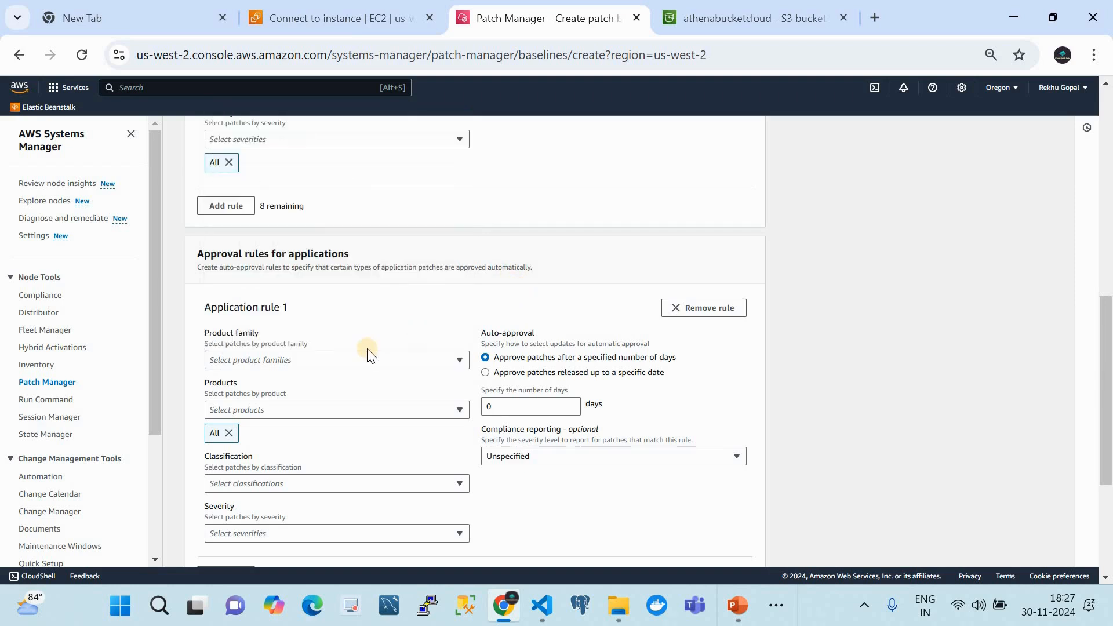
Review the product, classification and severity options of application rule 1 and remove the rule.
scroll(368, 350, "down", 2)
left_click(271, 317)
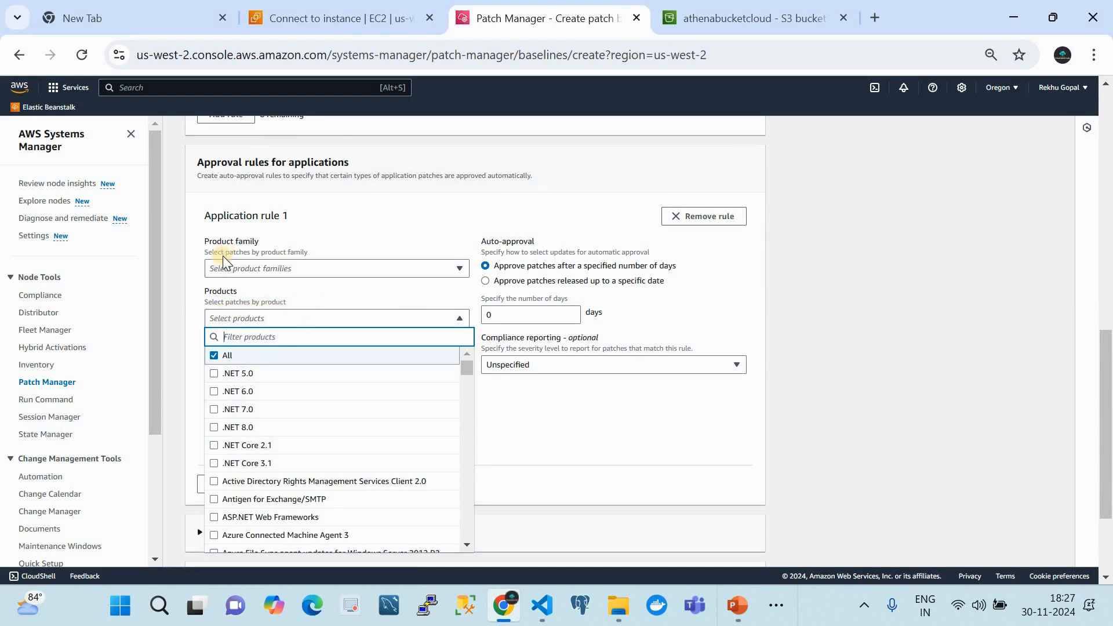
left_click(317, 297)
scroll(308, 365, "down", 1)
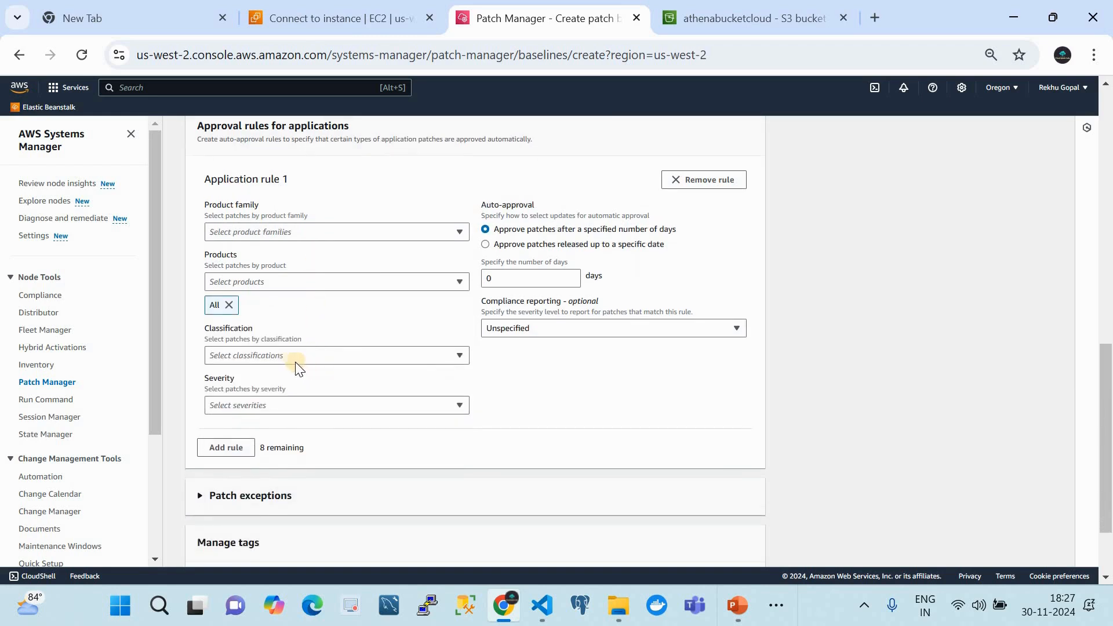
left_click(291, 359)
left_click(490, 381)
left_click(299, 404)
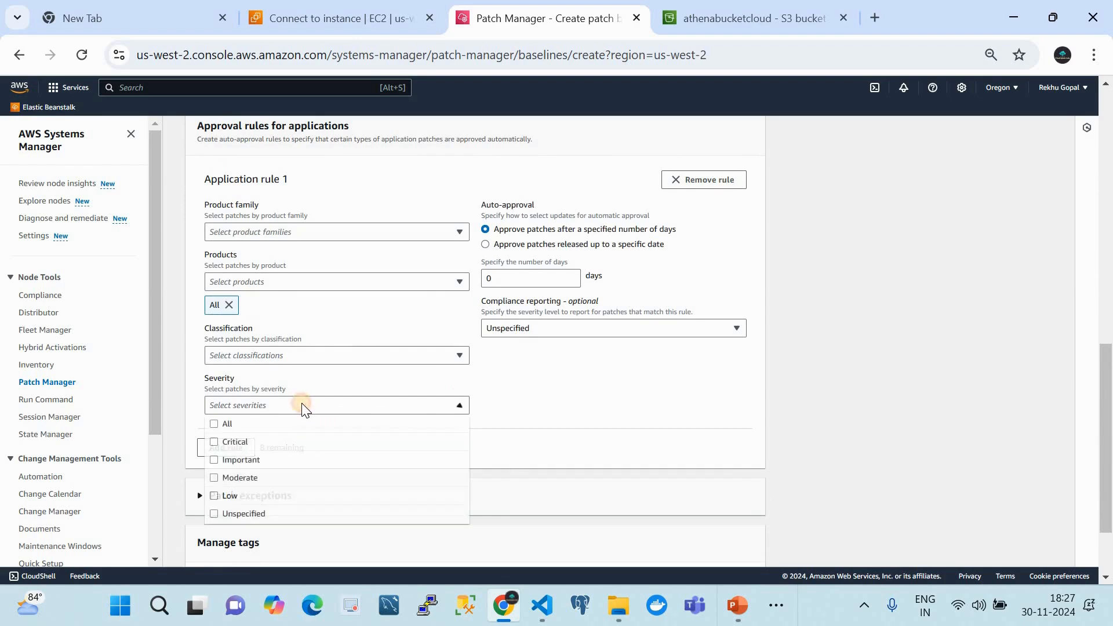
left_click(524, 397)
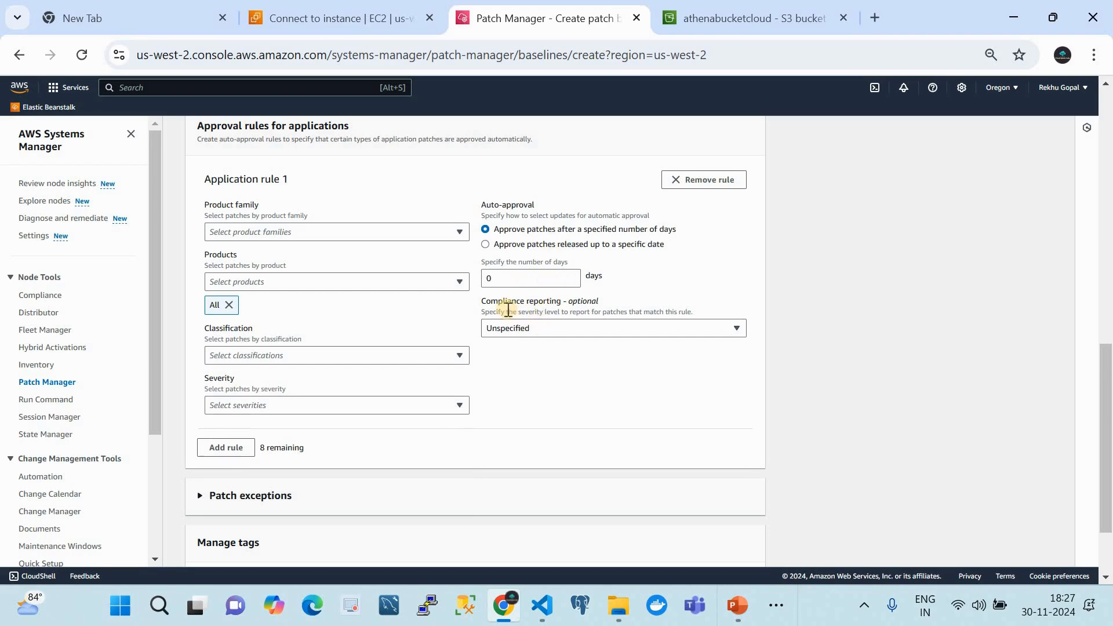
scroll(560, 329, "up", 5)
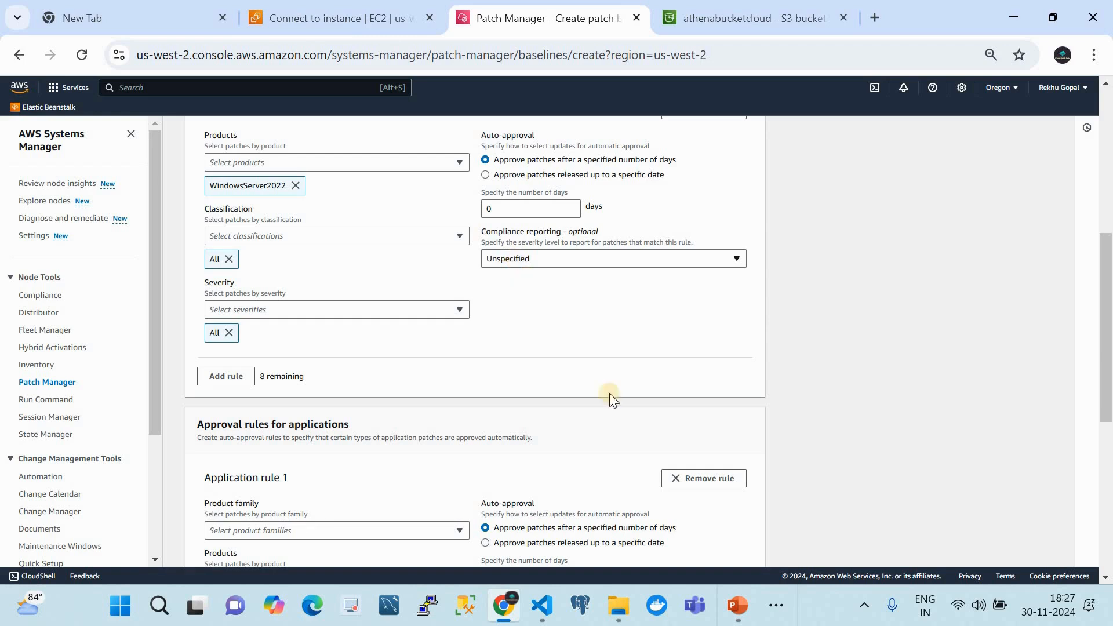
left_click(700, 479)
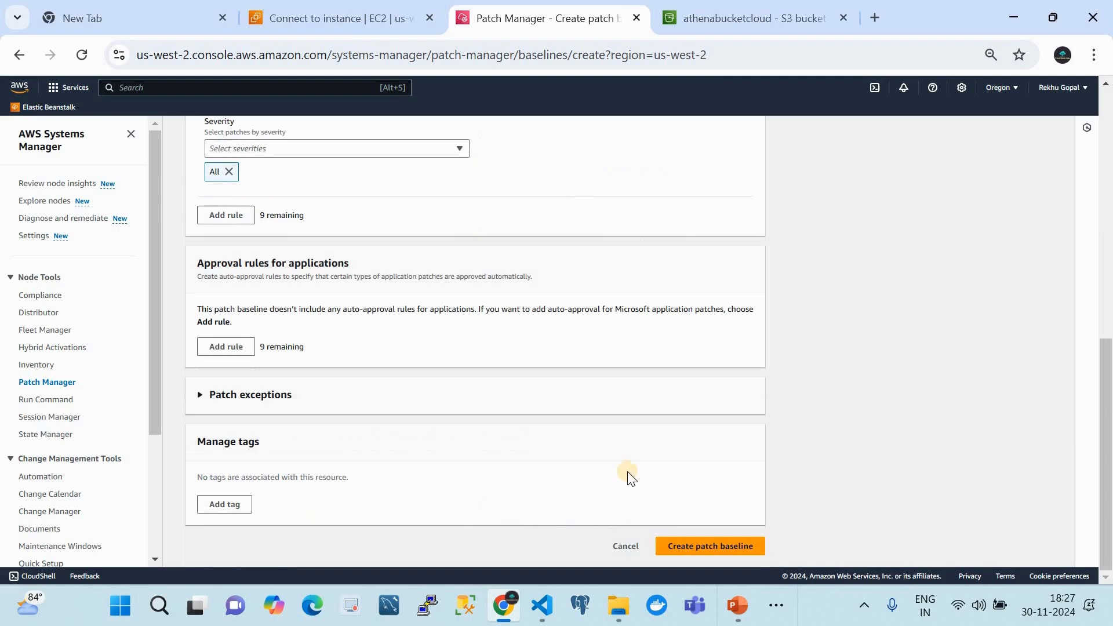
Review the patch exceptions settings for approved and rejected patches and cancel creating the new patch baseline.
left_click(281, 395)
scroll(363, 413, "down", 3)
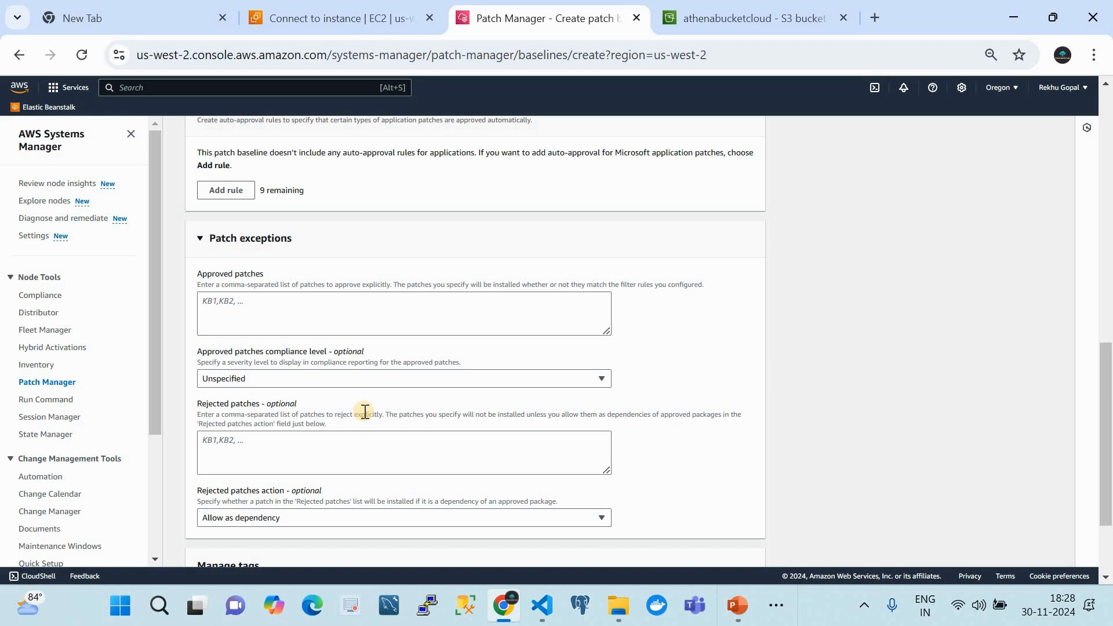
left_click(342, 306)
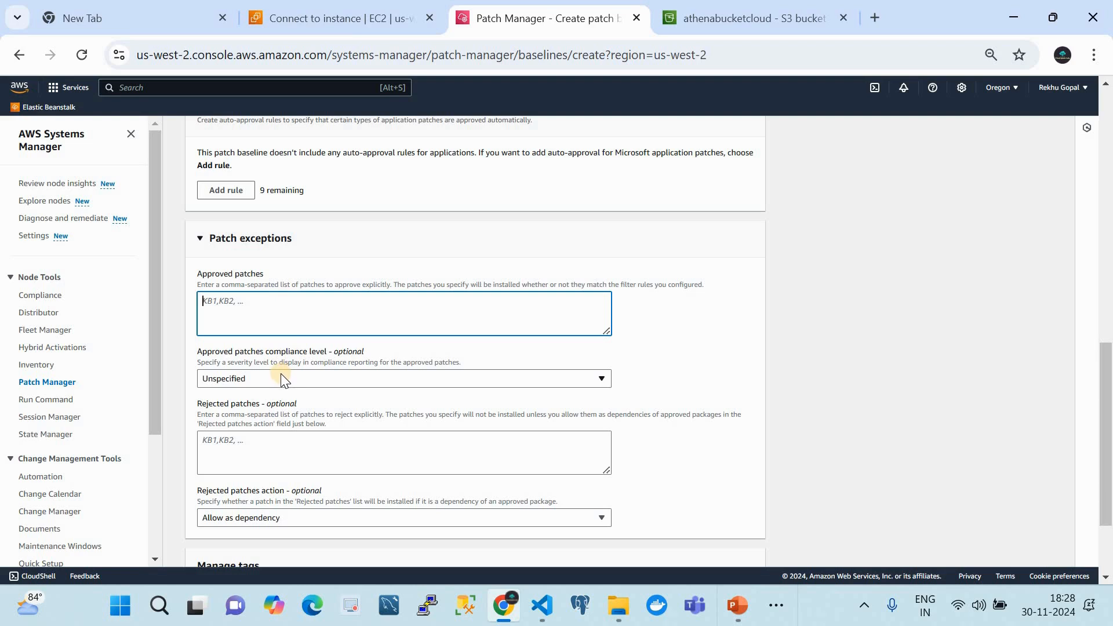
left_click(282, 451)
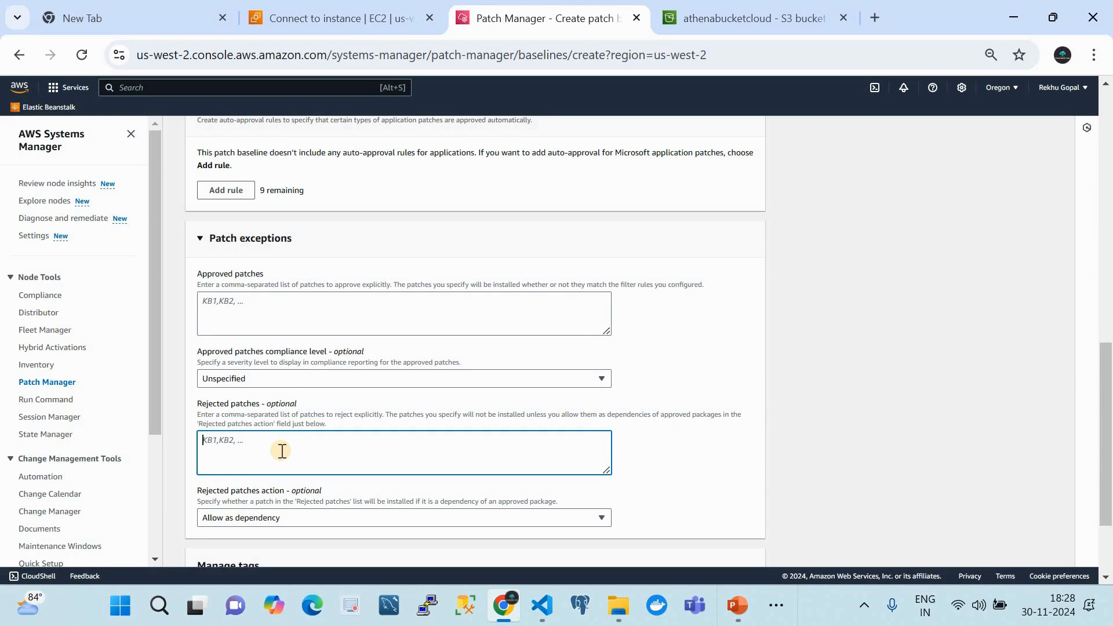
scroll(282, 451, "down", 1)
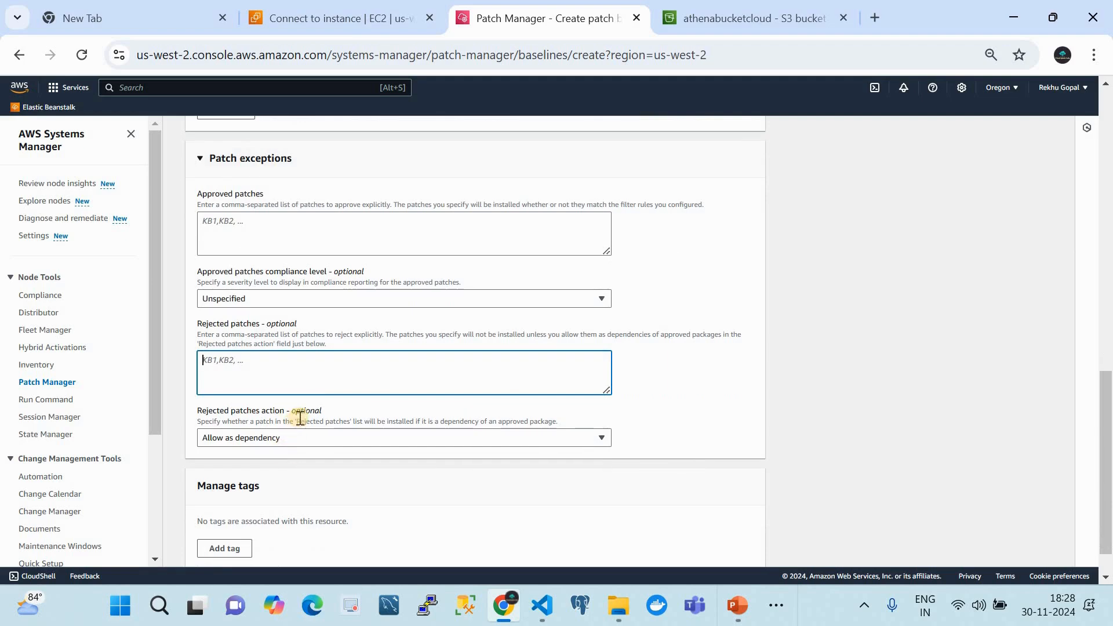
scroll(299, 417, "down", 1)
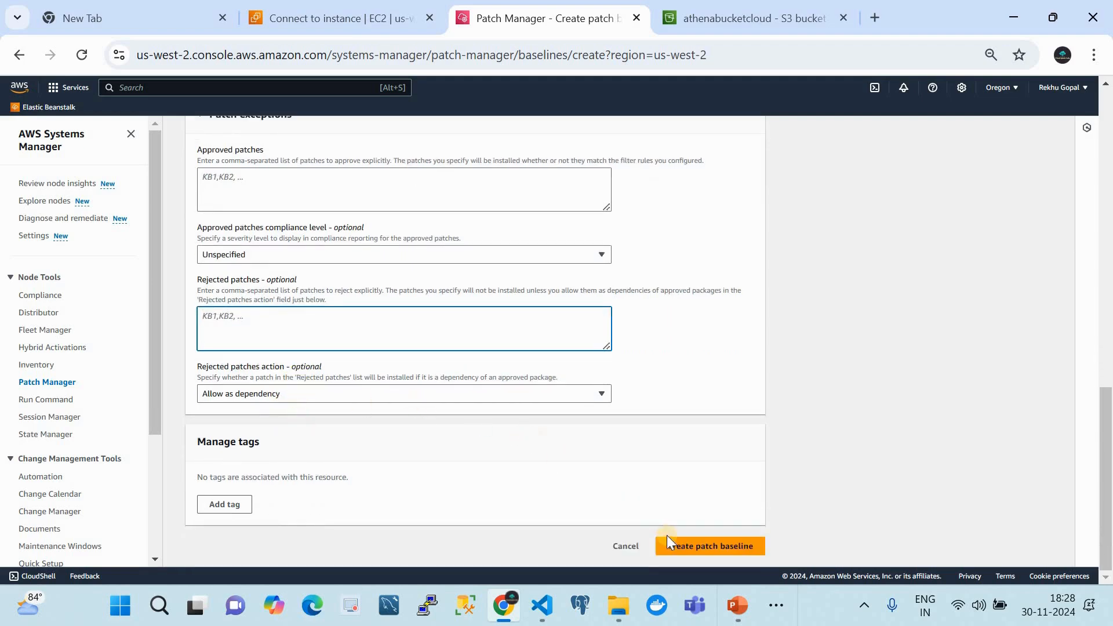
left_click(624, 545)
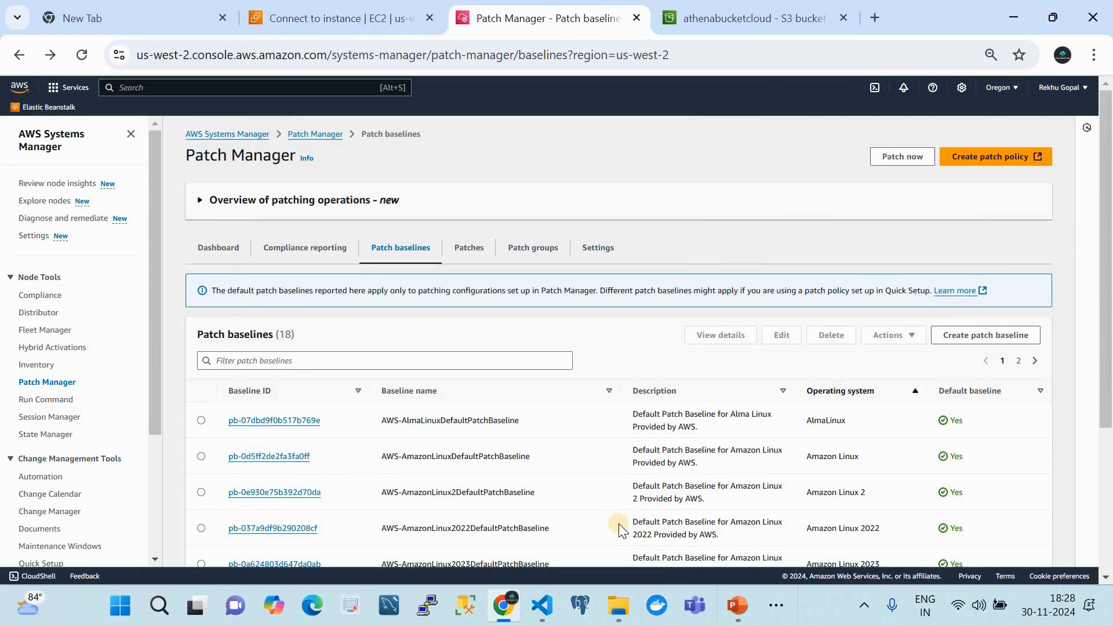
Open the details of the existing WindowsPatches baseline from the second page of patch baselines.
scroll(617, 498, "down", 3)
scroll(944, 348, "up", 1)
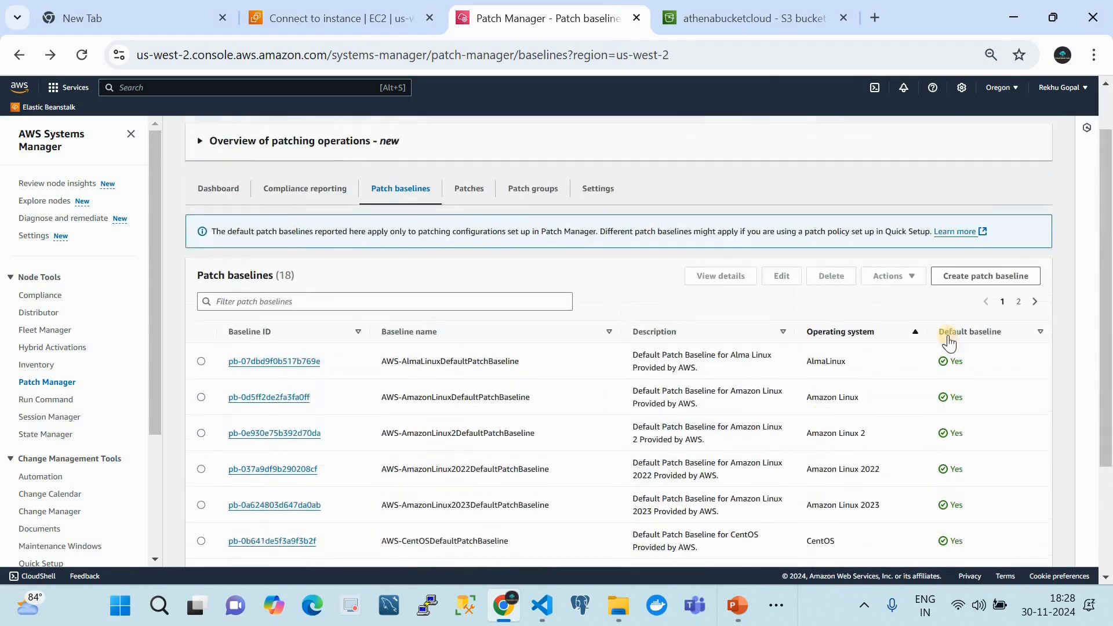
left_click(1018, 313)
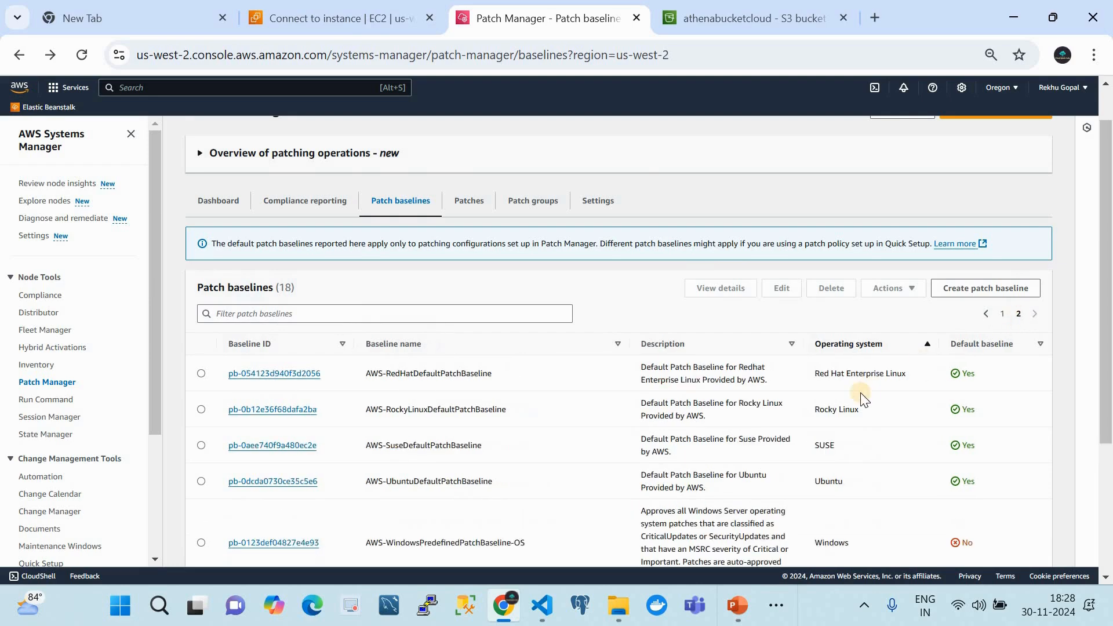
scroll(864, 398, "down", 3)
left_click(283, 533)
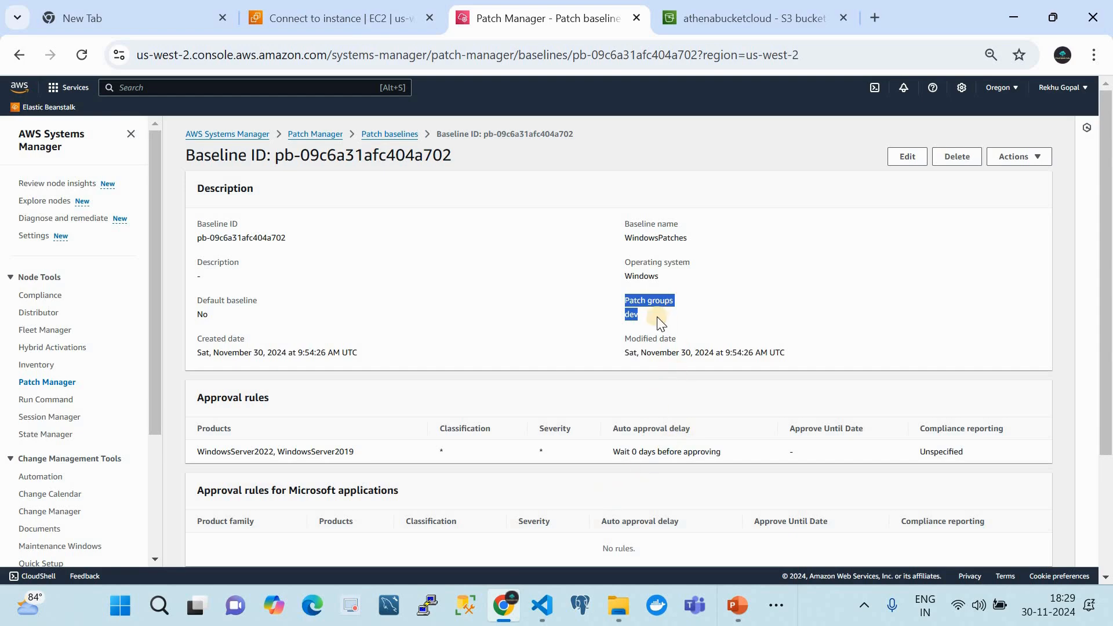
Switch to VS Code and review the aws configure settings and the register-patch-baseline-for-patch-group command for group dev in the terminal.
left_click(541, 605)
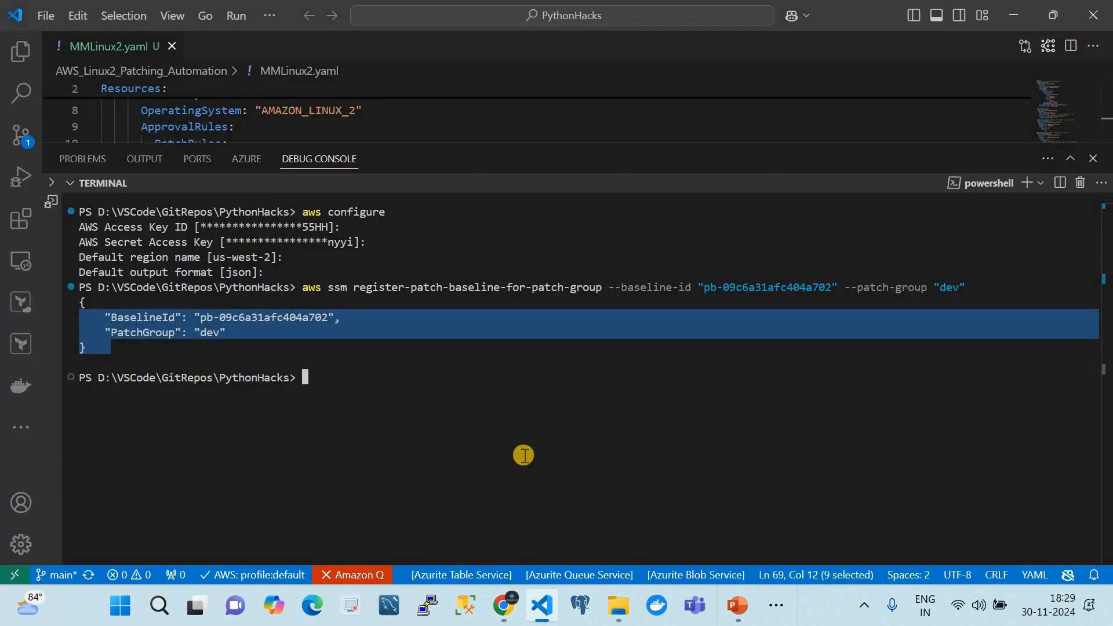
left_click(394, 204)
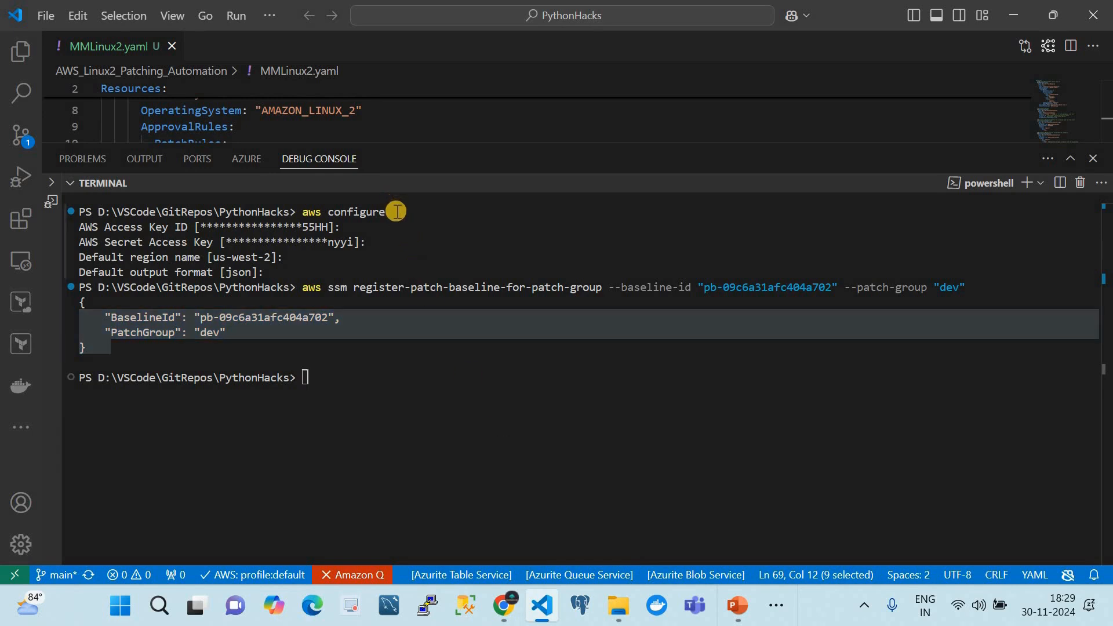
left_click(397, 214)
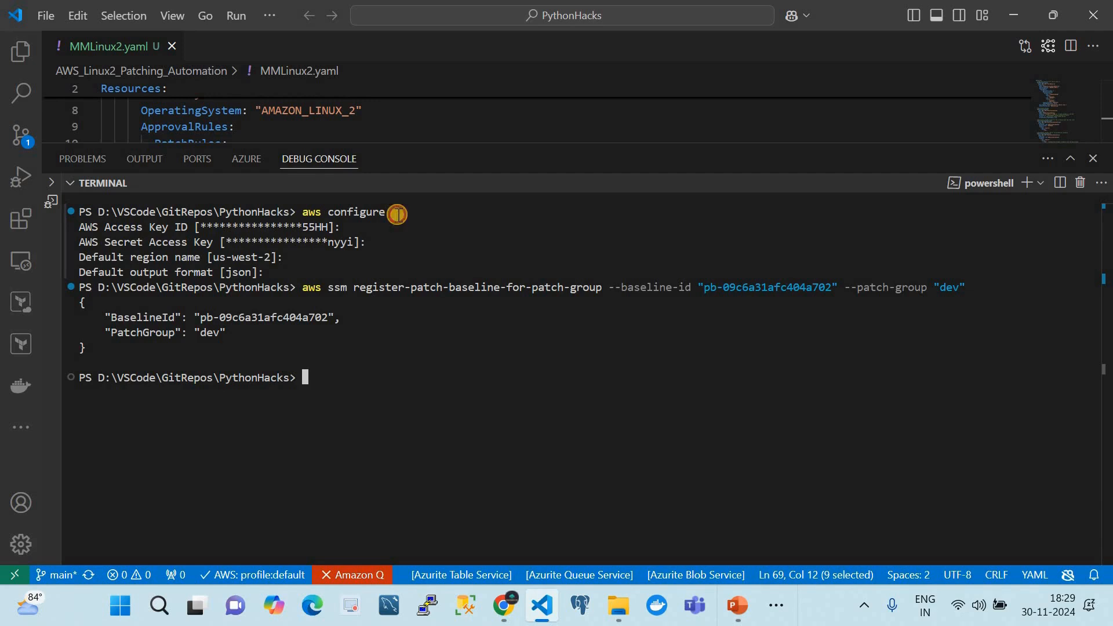
left_click_drag(398, 214, 298, 213)
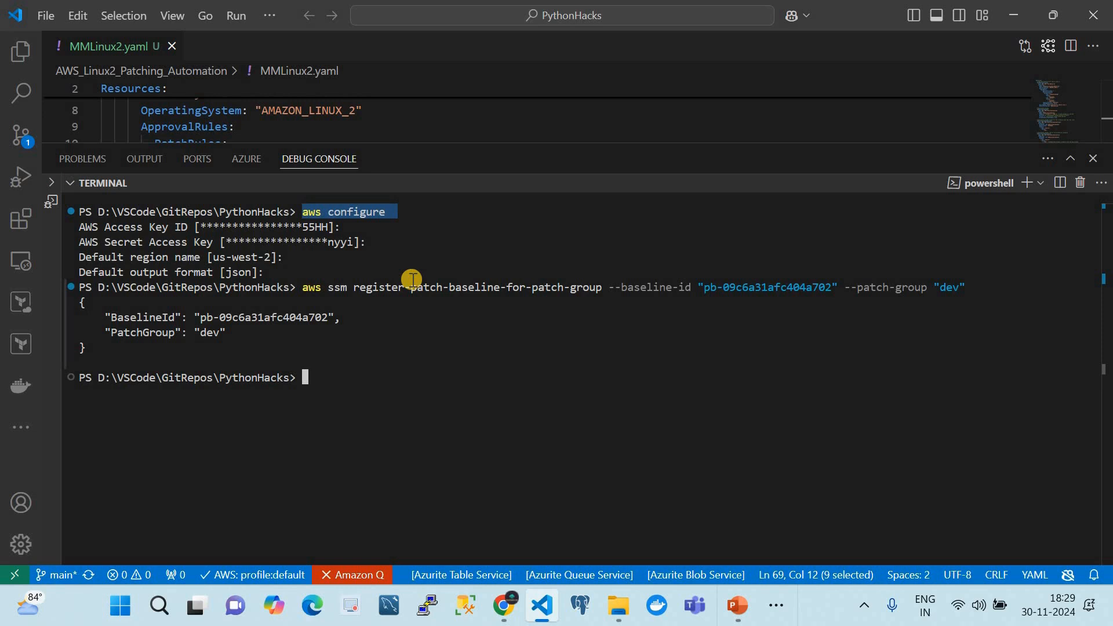
left_click_drag(295, 257, 199, 255)
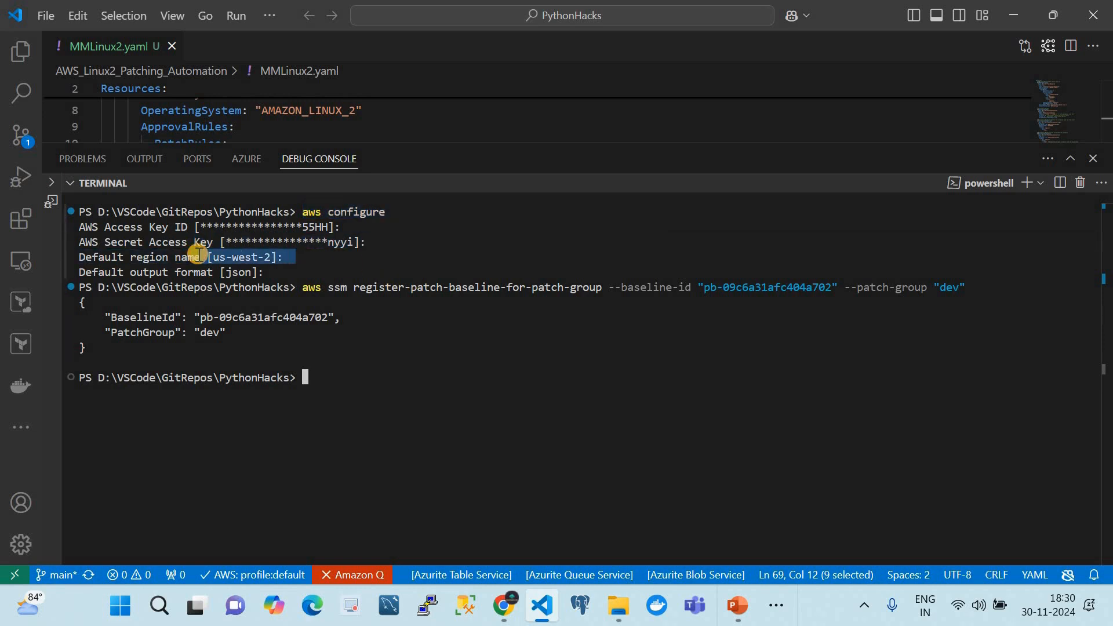
left_click_drag(268, 272, 92, 270)
left_click_drag(301, 286, 430, 301)
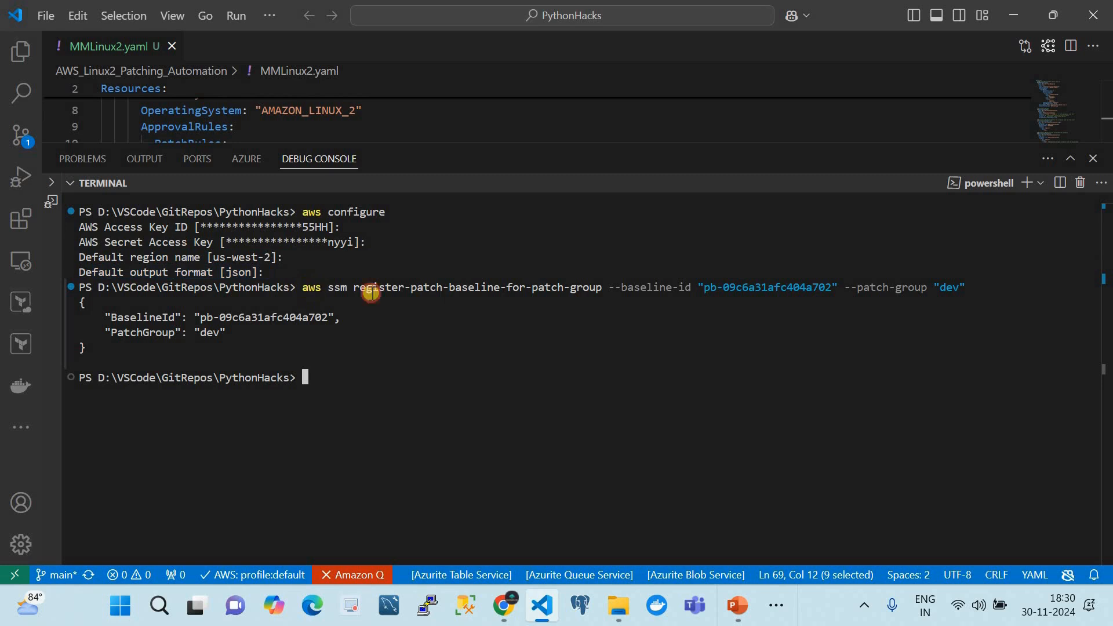
left_click_drag(710, 309, 972, 286)
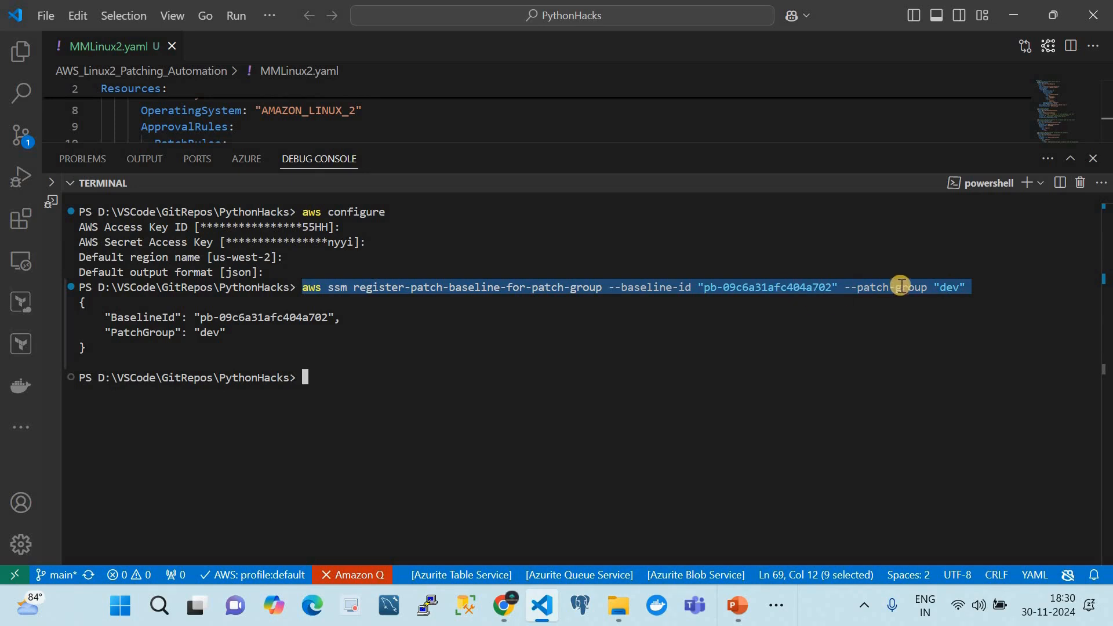
left_click(114, 346)
left_click_drag(74, 328, 73, 301)
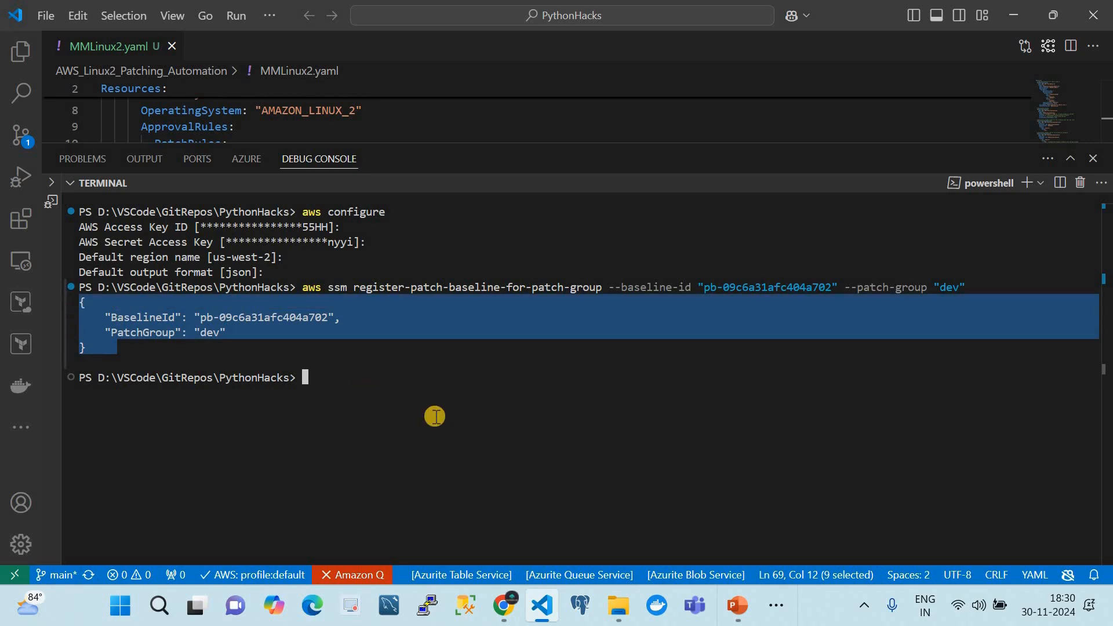
Return to Patch Manager in Chrome, view the patch groups and open the baseline registered to the dev group.
left_click(503, 605)
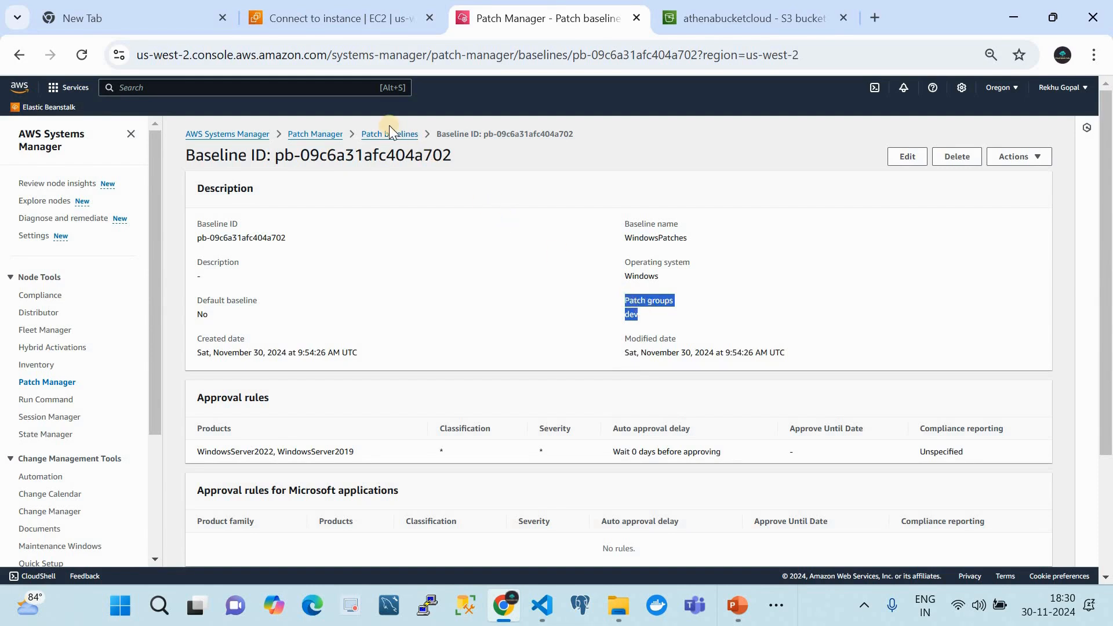
left_click(311, 135)
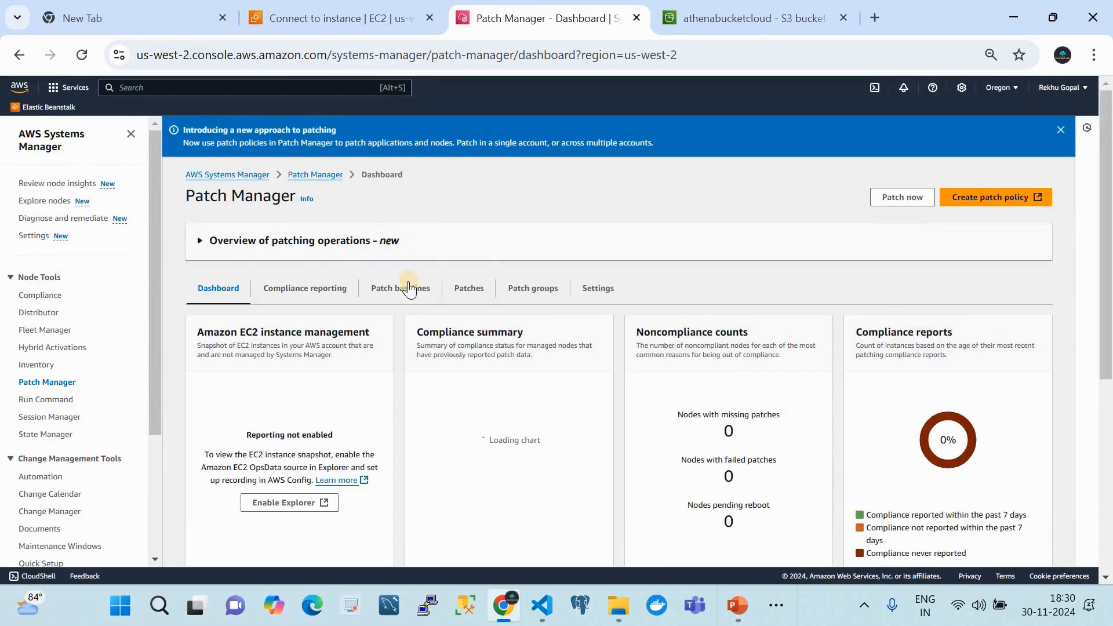
left_click(407, 294)
scroll(505, 358, "down", 1)
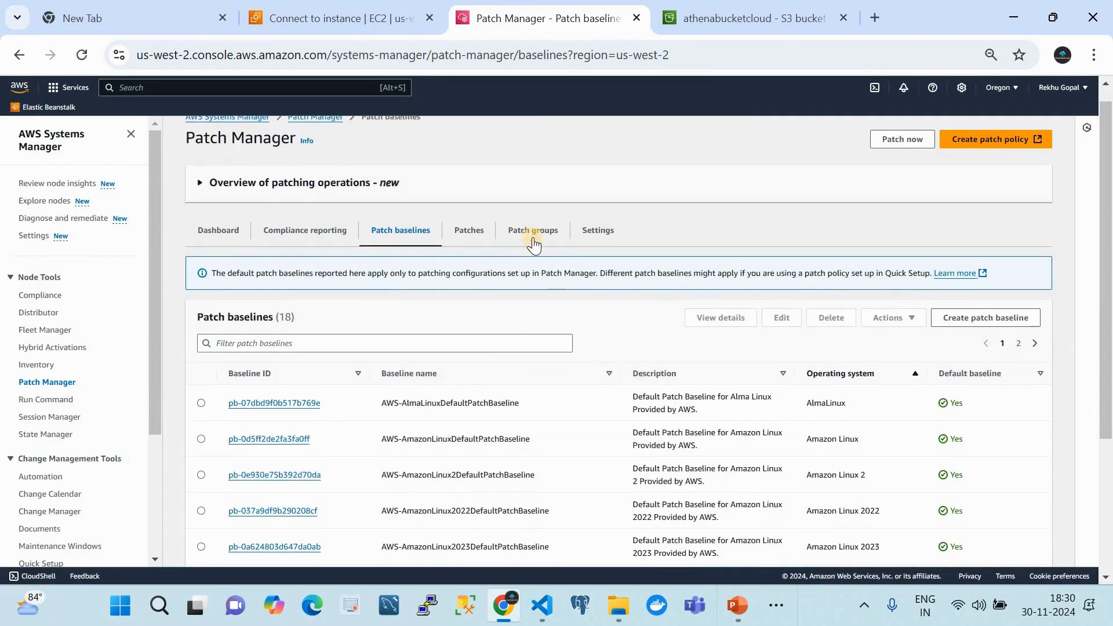
left_click(529, 240)
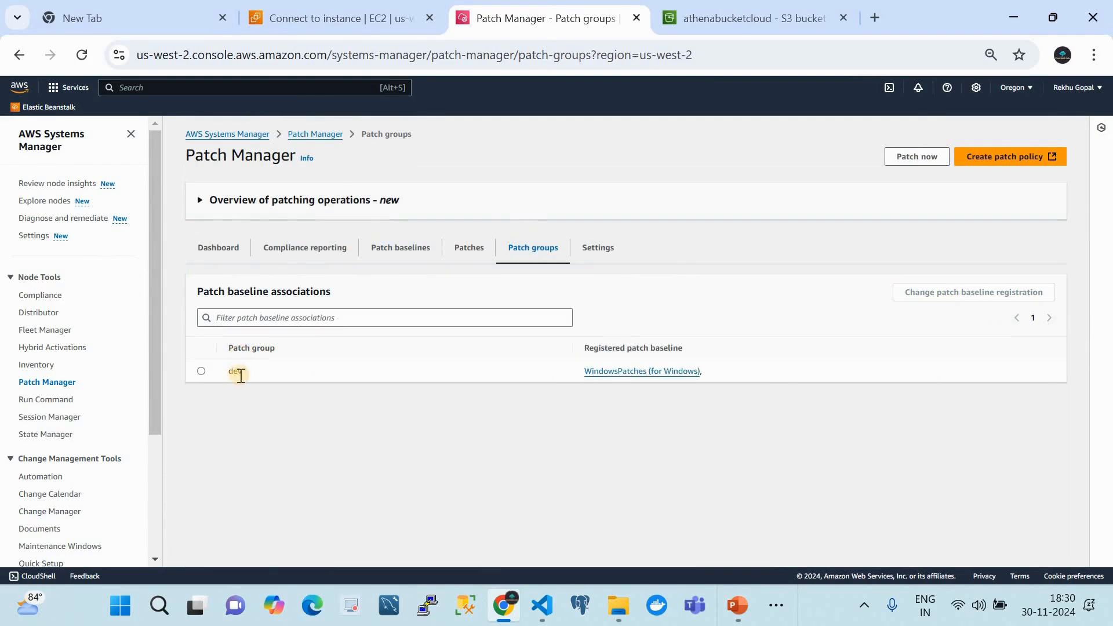
left_click(602, 373)
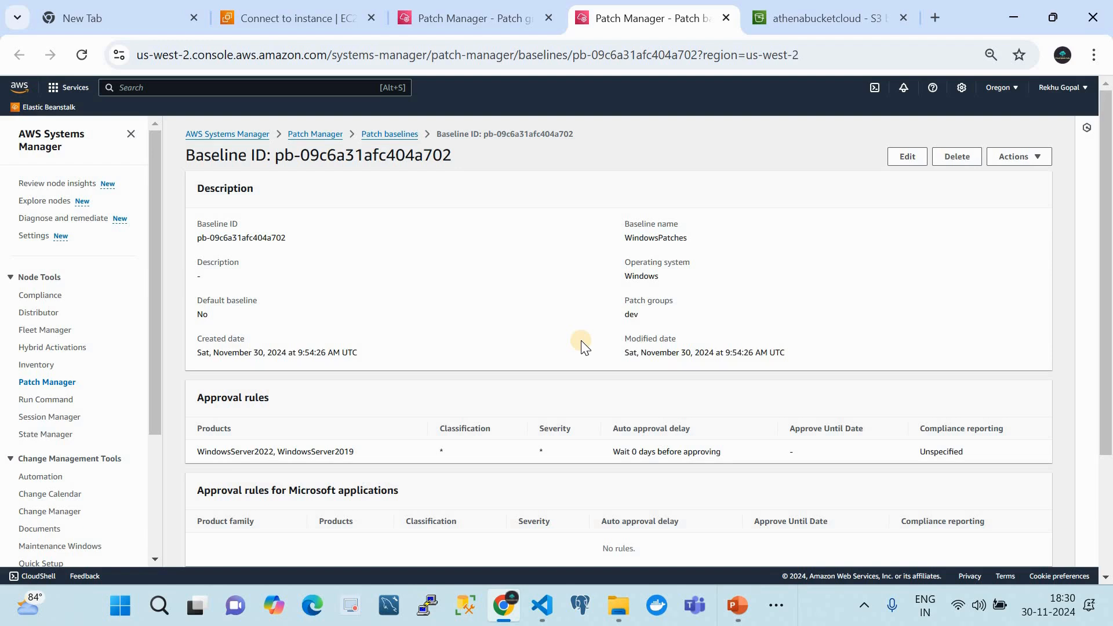
Go to Maintenance Windows in Systems Manager and start creating a new maintenance window.
left_click(158, 383)
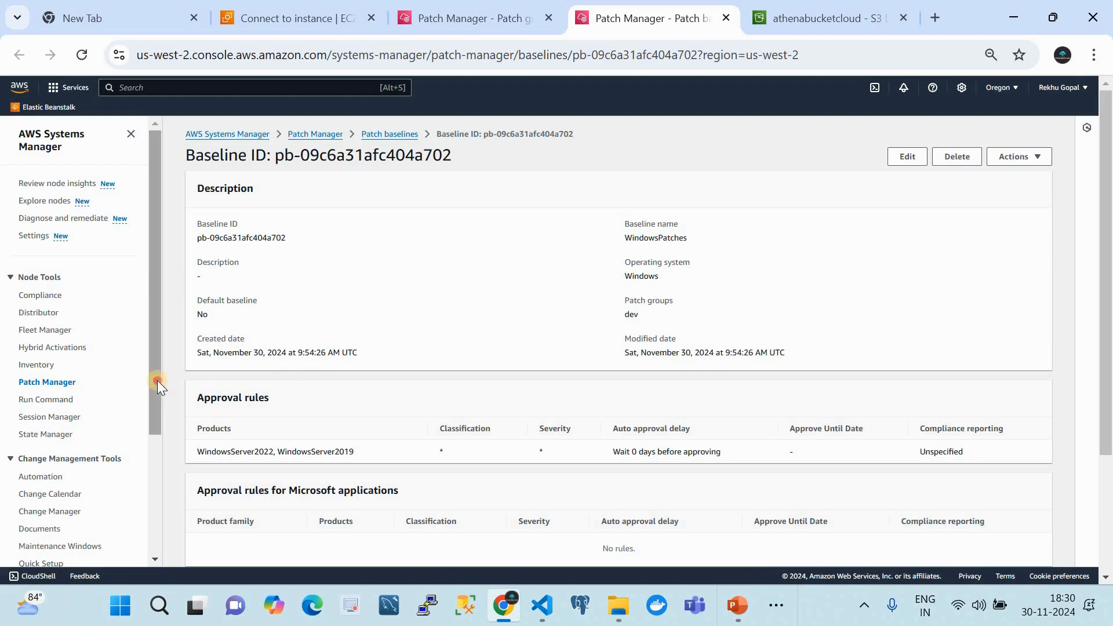
left_click_drag(158, 383, 168, 486)
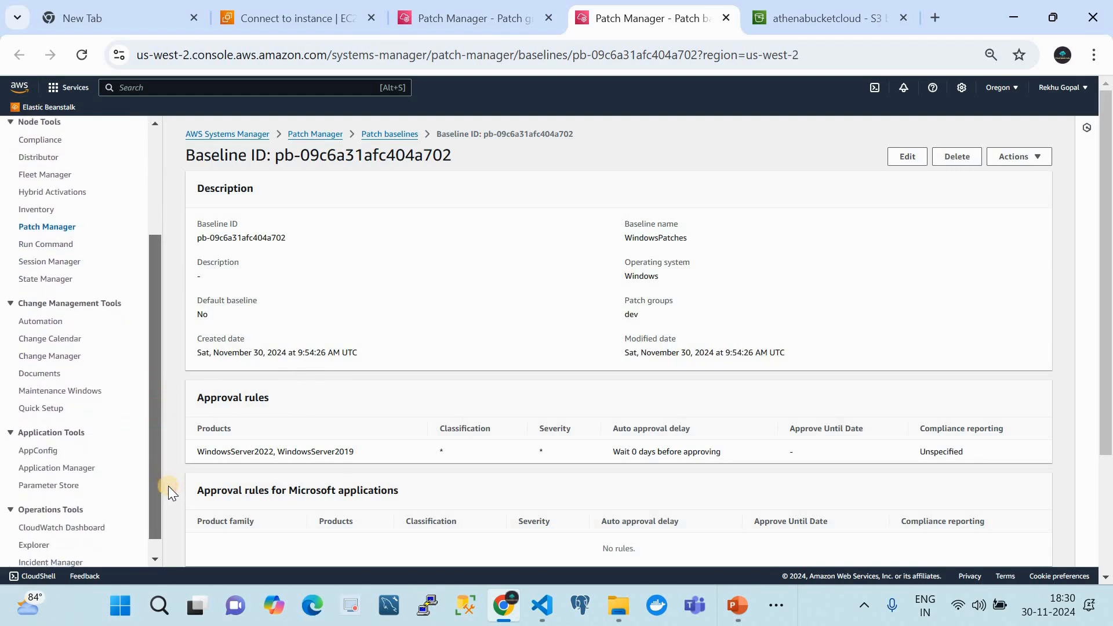
left_click(35, 390)
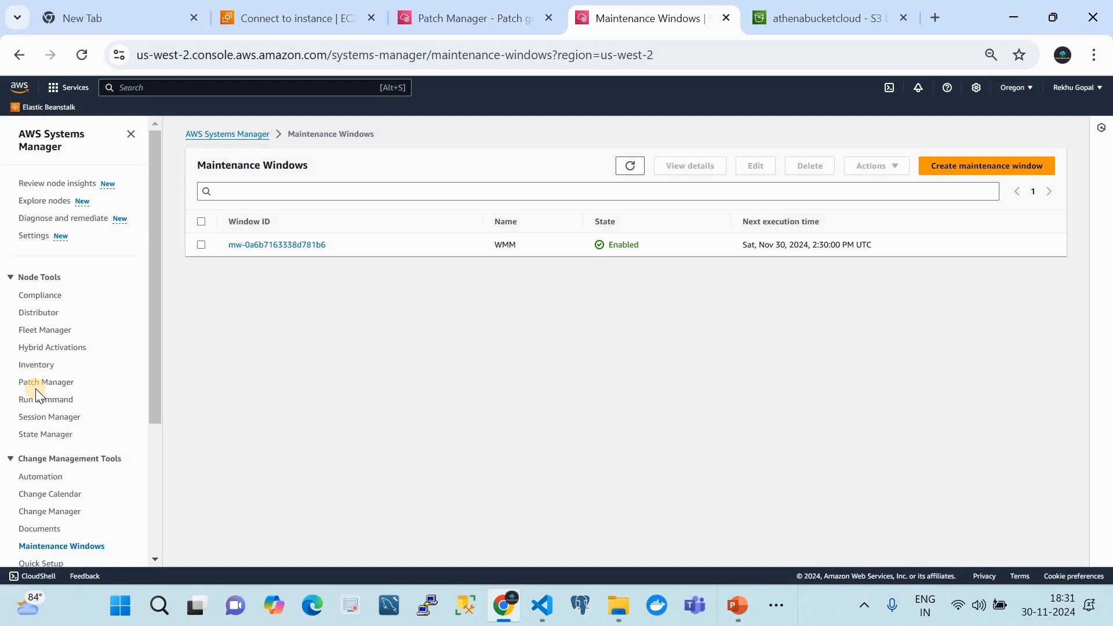
left_click(958, 174)
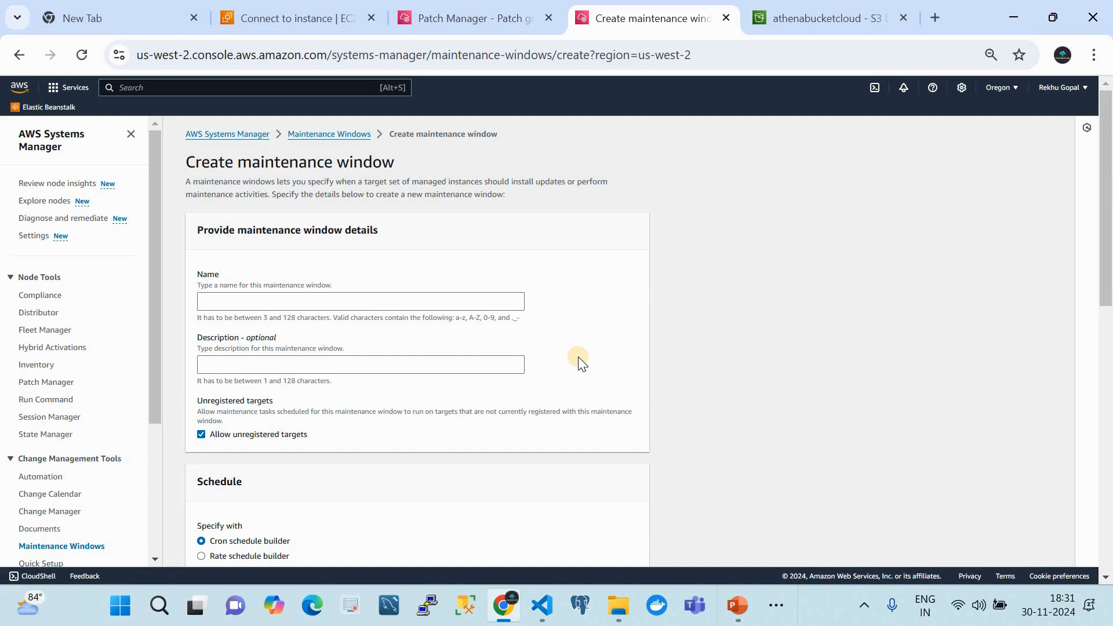
Name the maintenance window TestMM1.
scroll(580, 359, "down", 1)
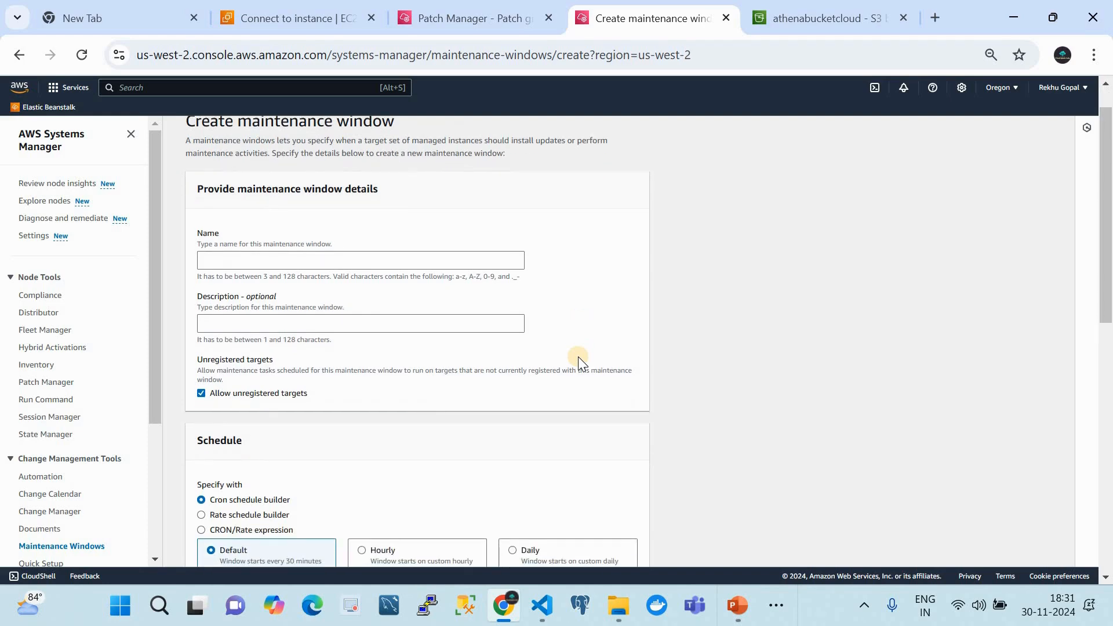
left_click(369, 260)
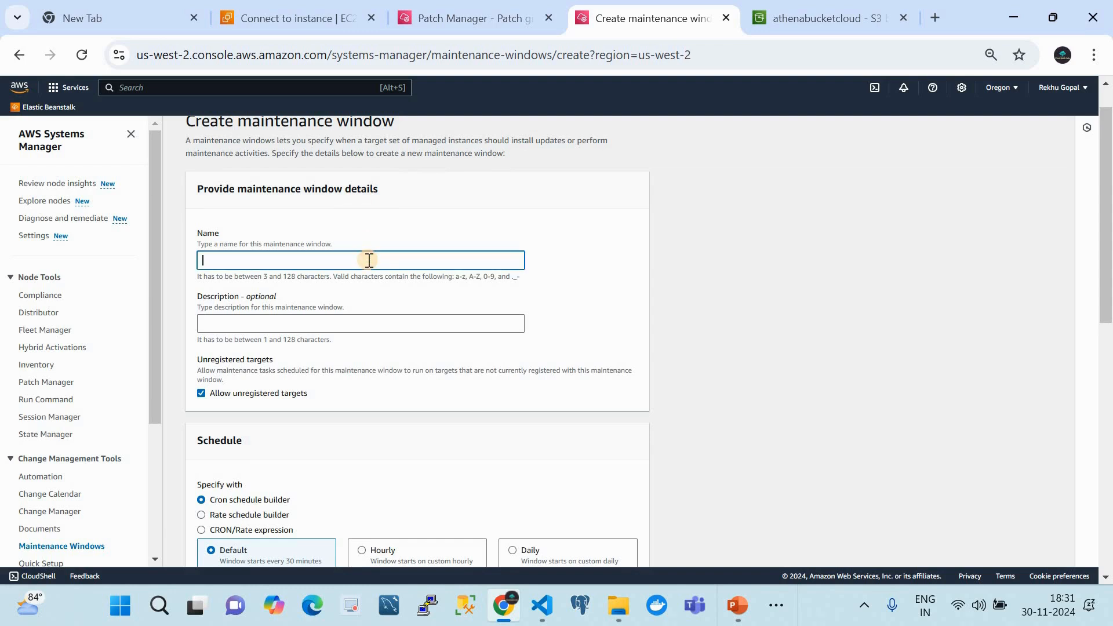
type("TestMM1")
left_click(345, 318)
Compare the Rate schedule builder and CRON/Rate expression schedule options, and return to the Cron schedule builder.
scroll(344, 318, "down", 2)
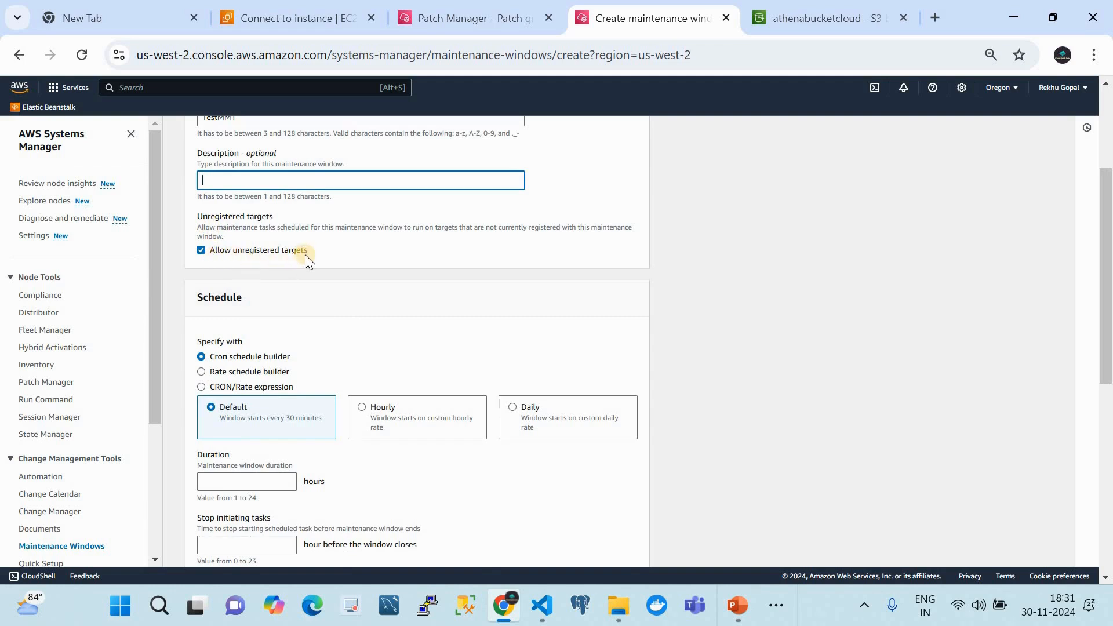
scroll(305, 255, "down", 2)
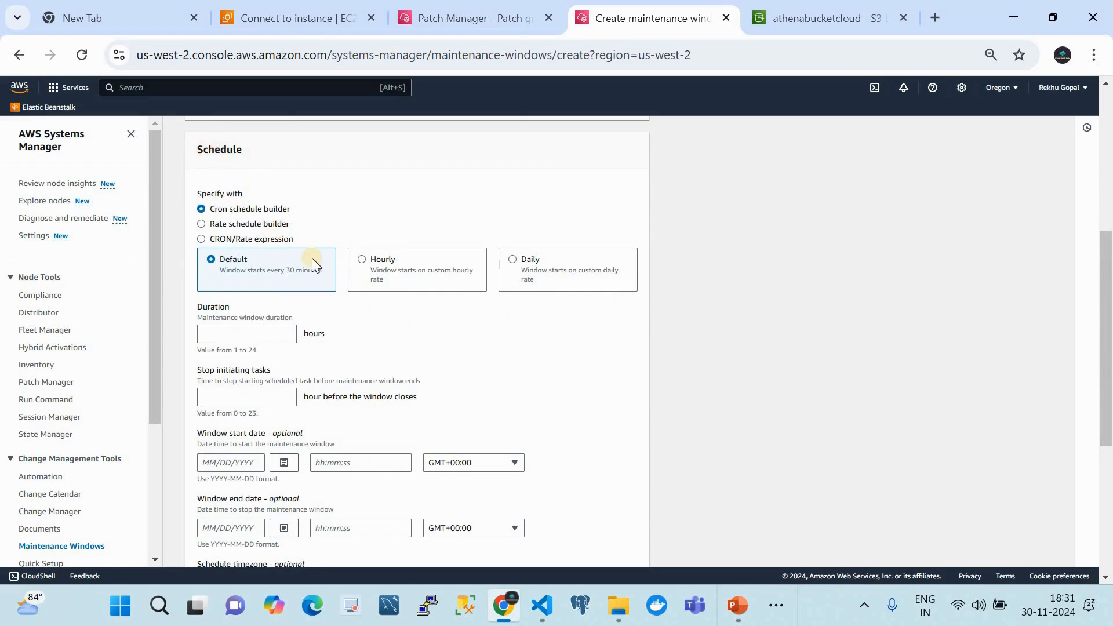
scroll(312, 258, "down", 1)
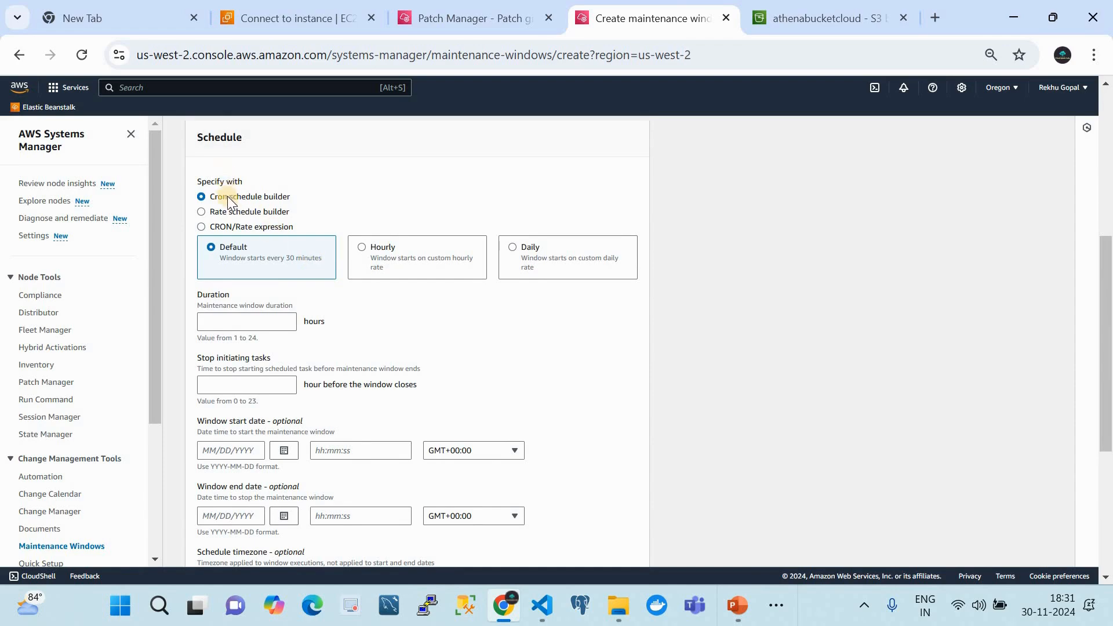
left_click(226, 219)
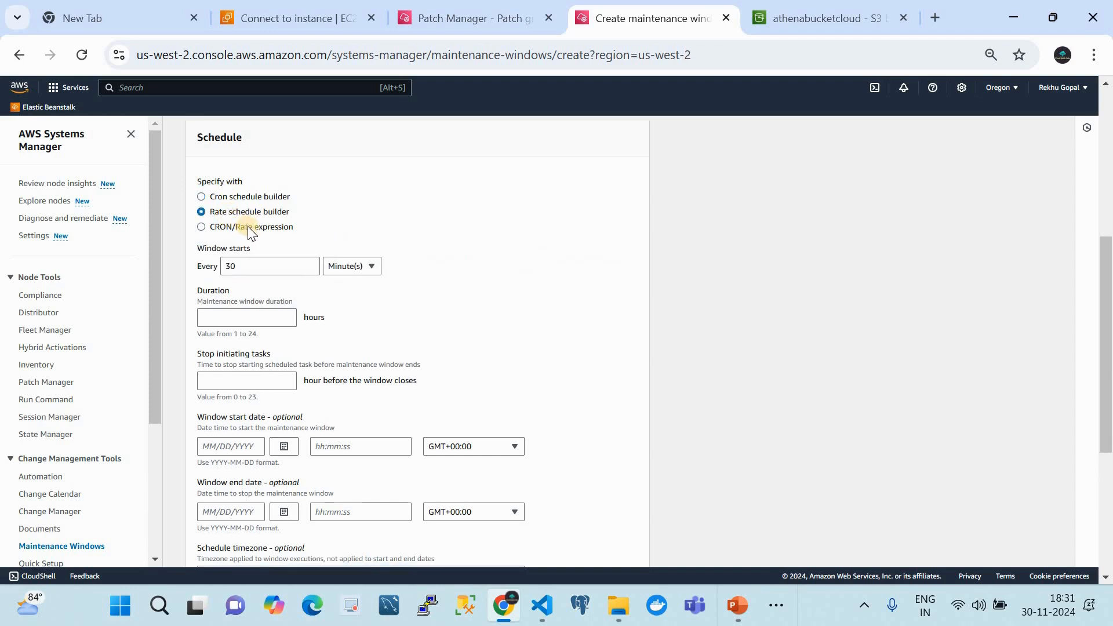
left_click(248, 227)
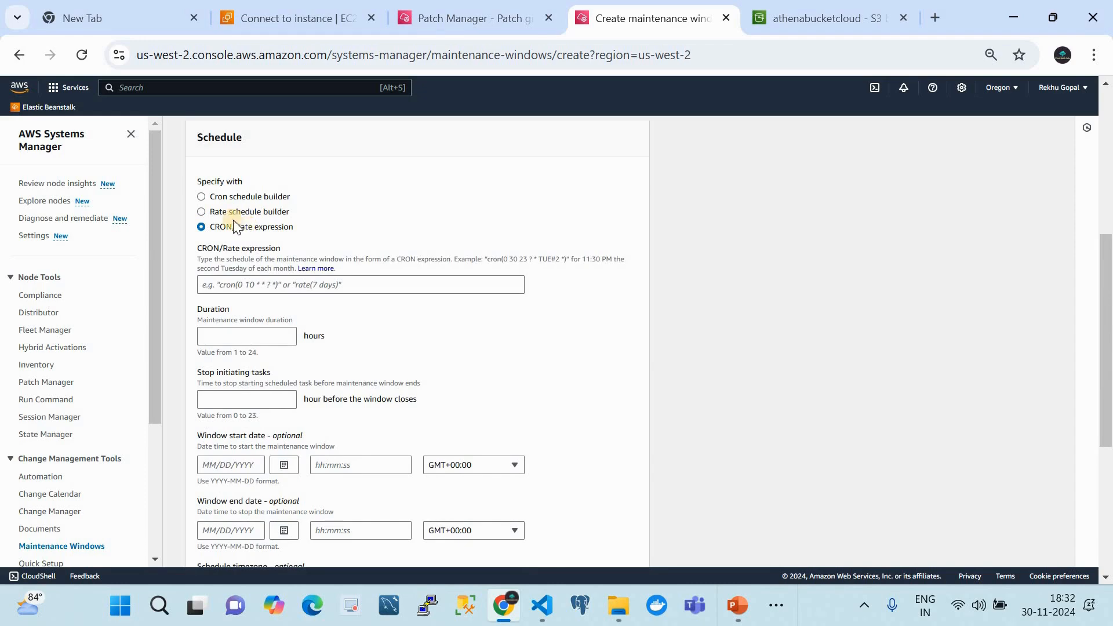
left_click(216, 212)
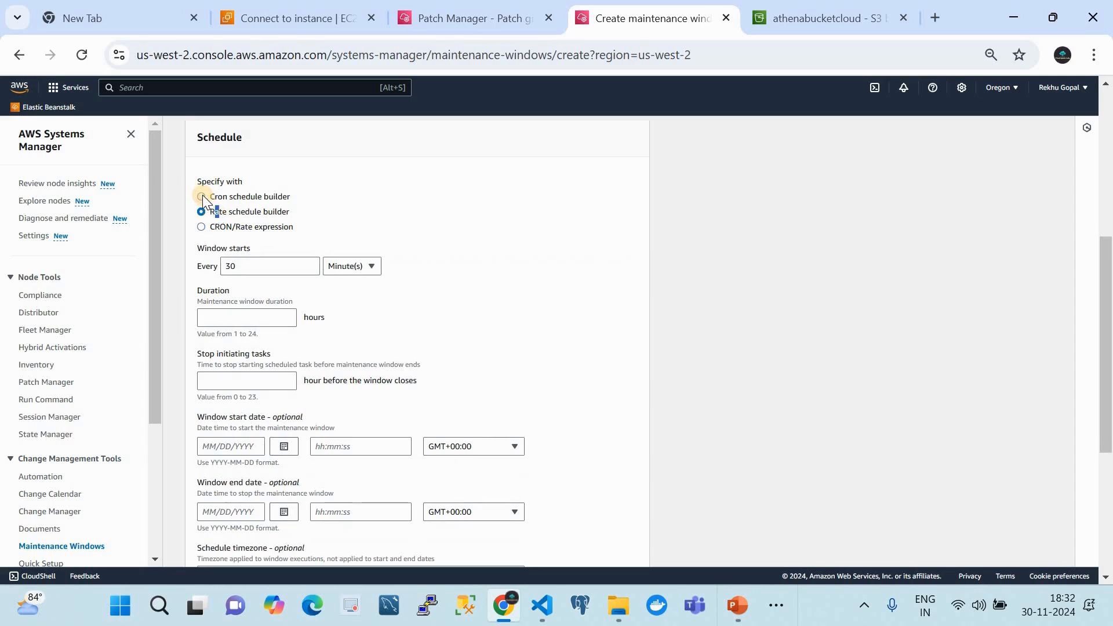
left_click(202, 197)
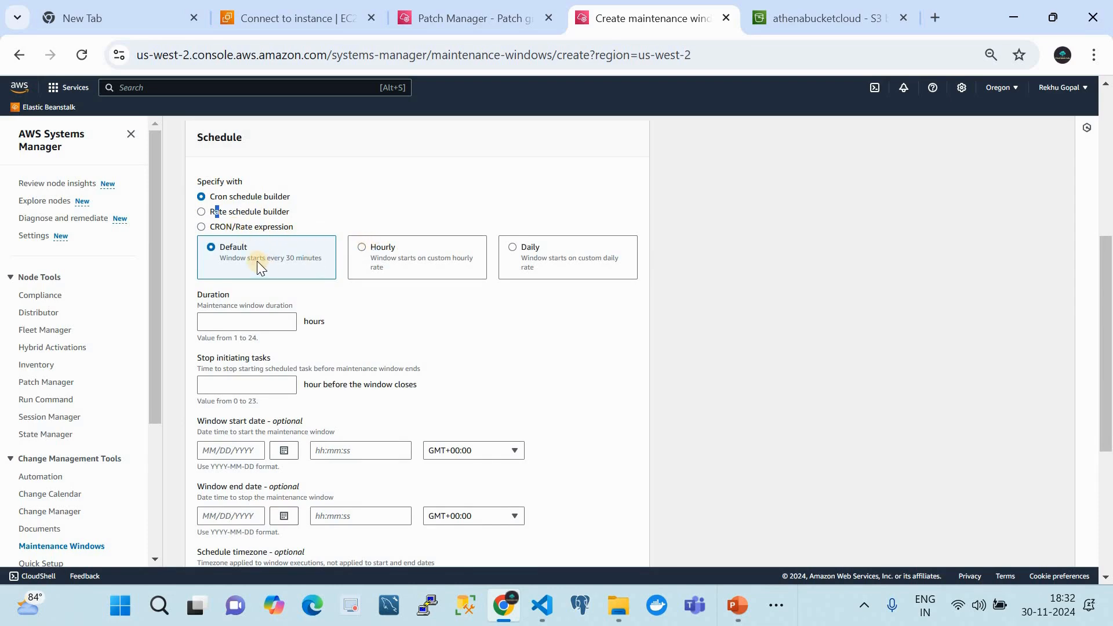
Set the cron schedule to Hourly with the window starting every 2 hours.
left_click(384, 249)
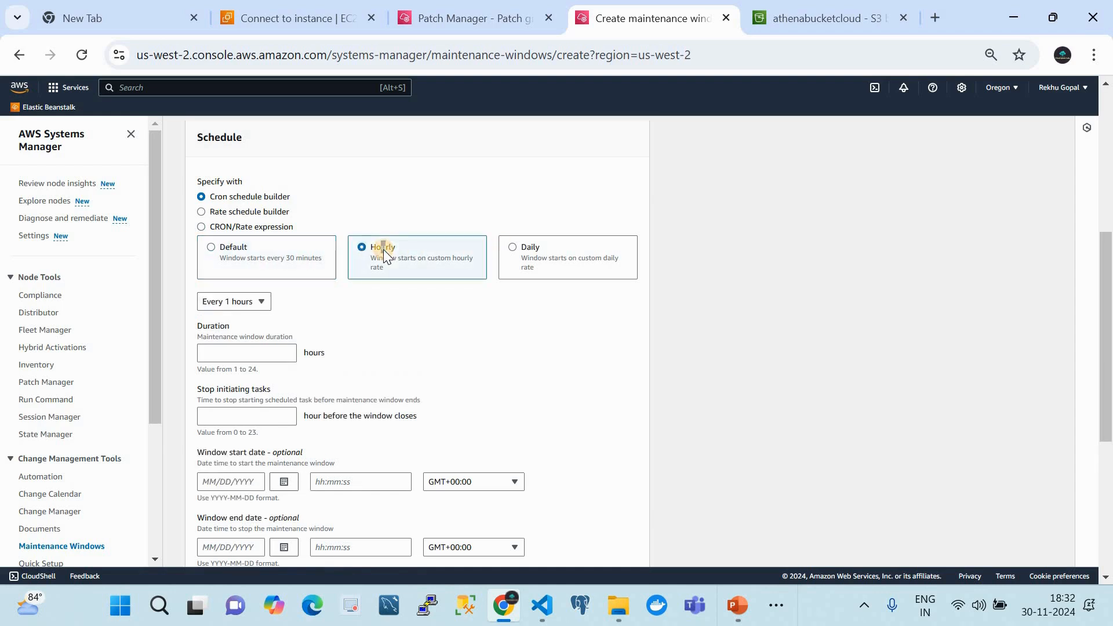
left_click(254, 302)
left_click(242, 357)
Look through the day choices offered by the Daily schedule.
left_click(519, 246)
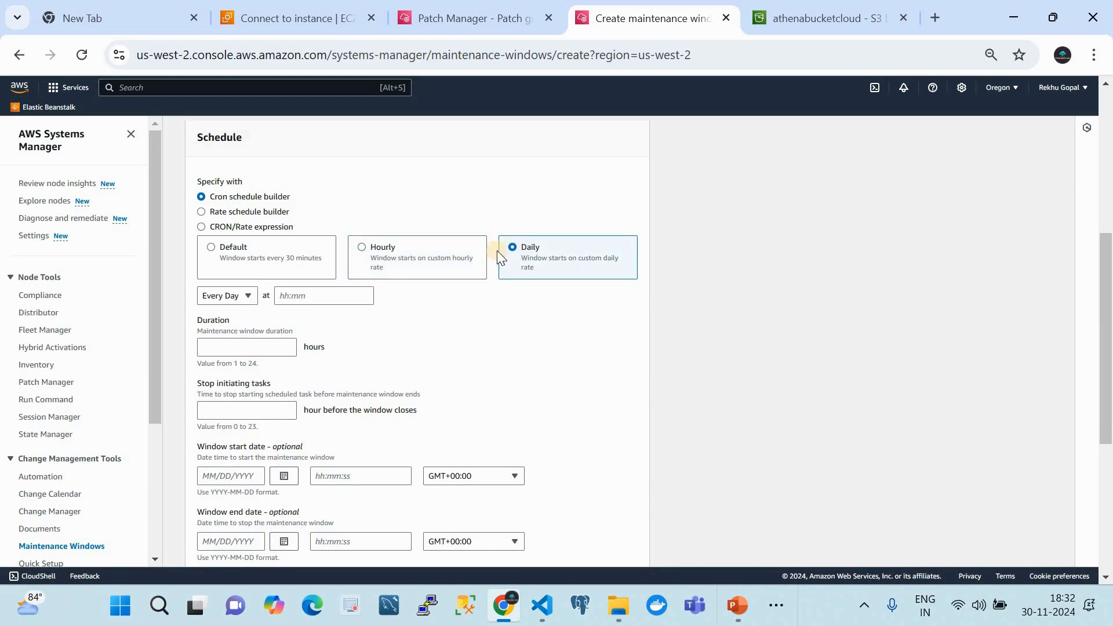
left_click(222, 297)
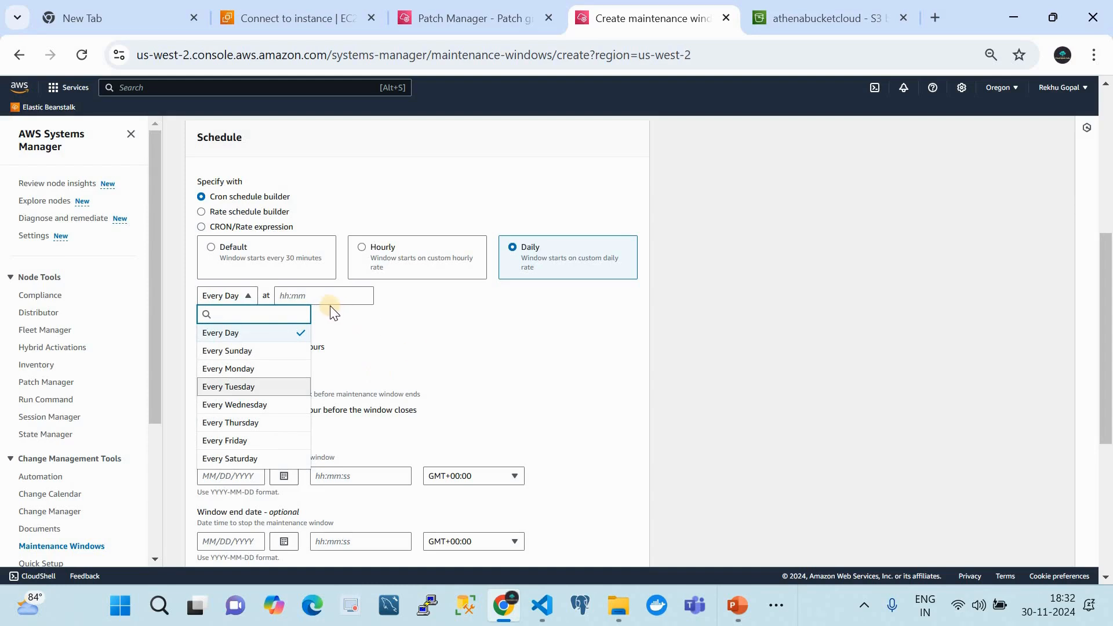
left_click(384, 318)
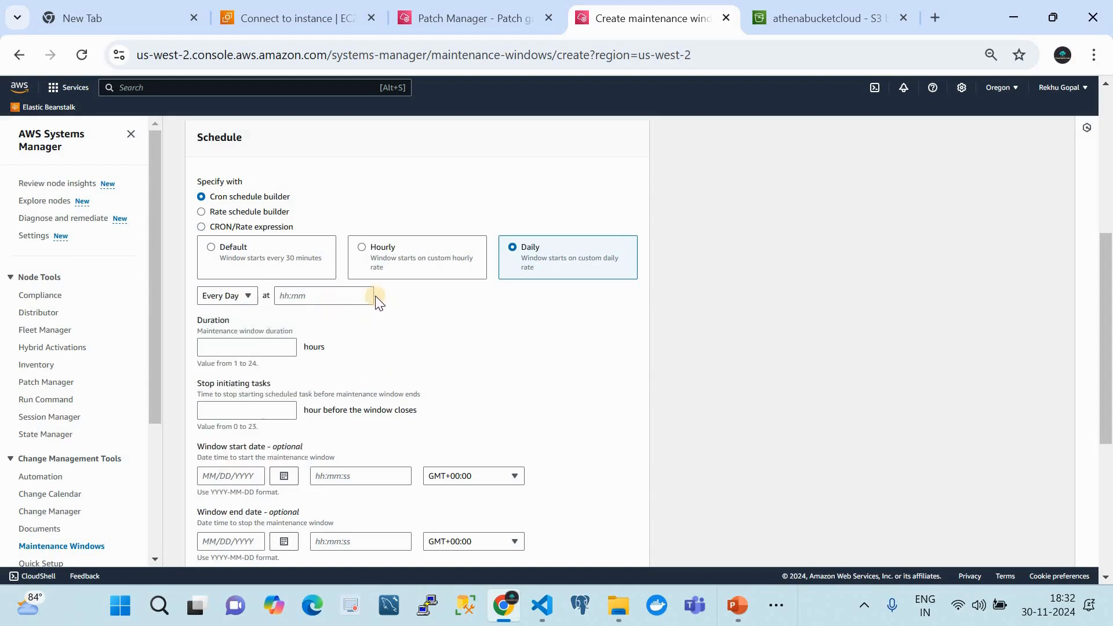
Switch the schedule back to Hourly and choose Every 2 hours.
left_click(363, 248)
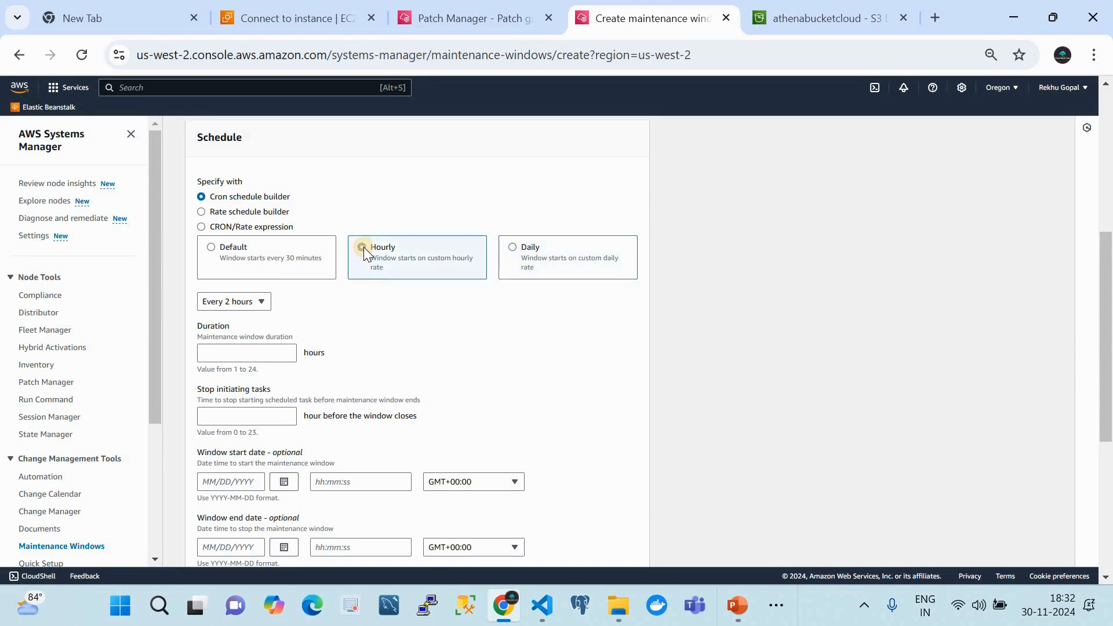
left_click(234, 301)
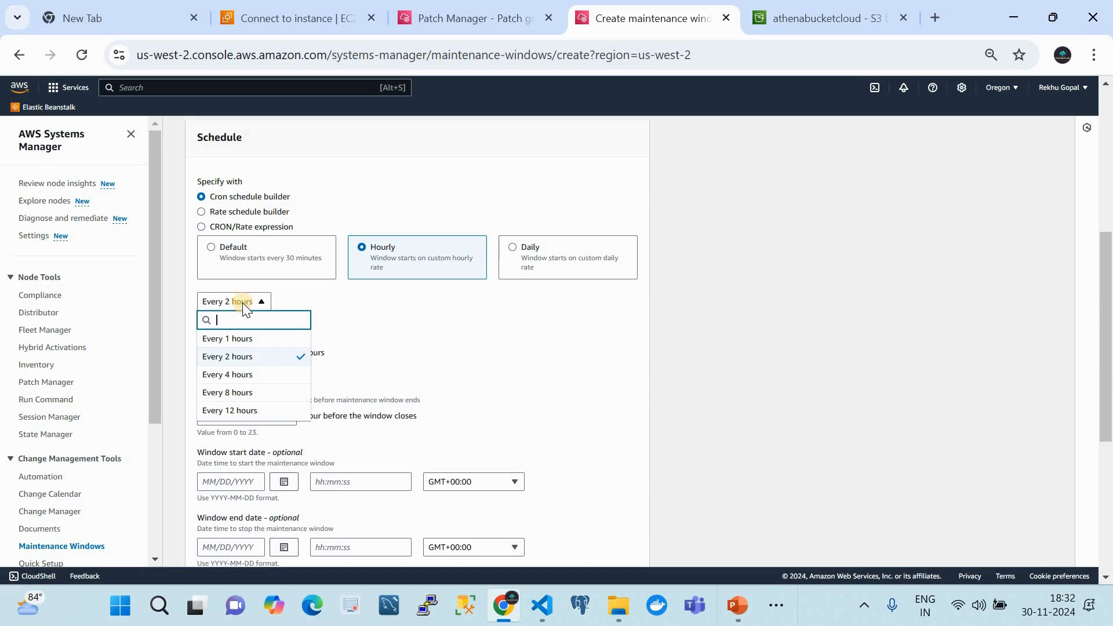
left_click(243, 356)
Set the maintenance window duration to 2 hours and stop initiating tasks 1 hour before the window closes.
left_click(244, 357)
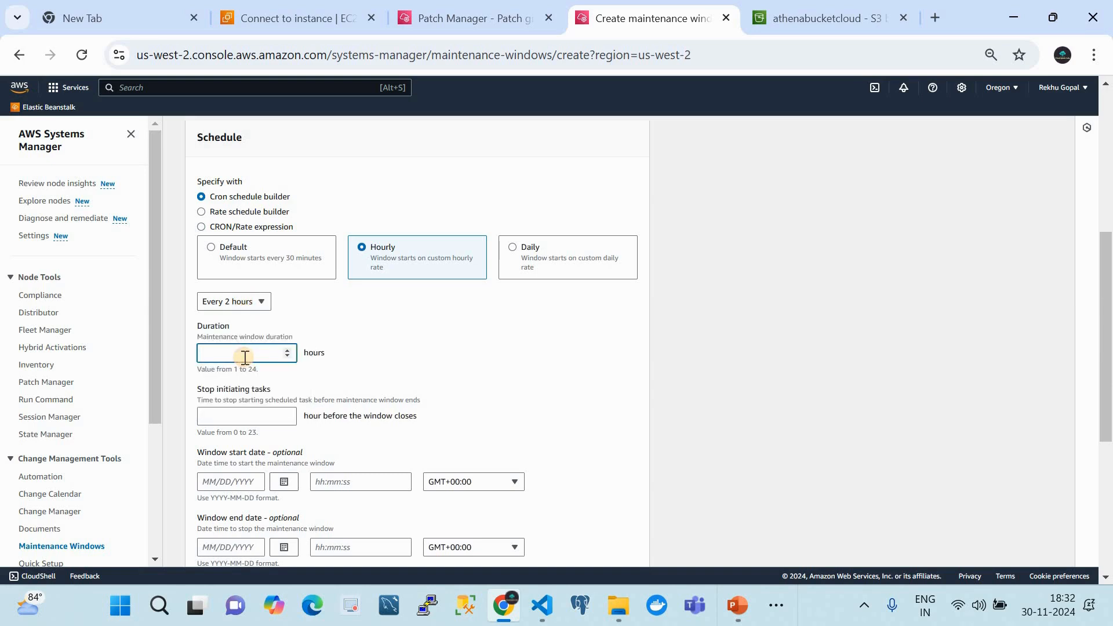
type("2")
left_click(242, 416)
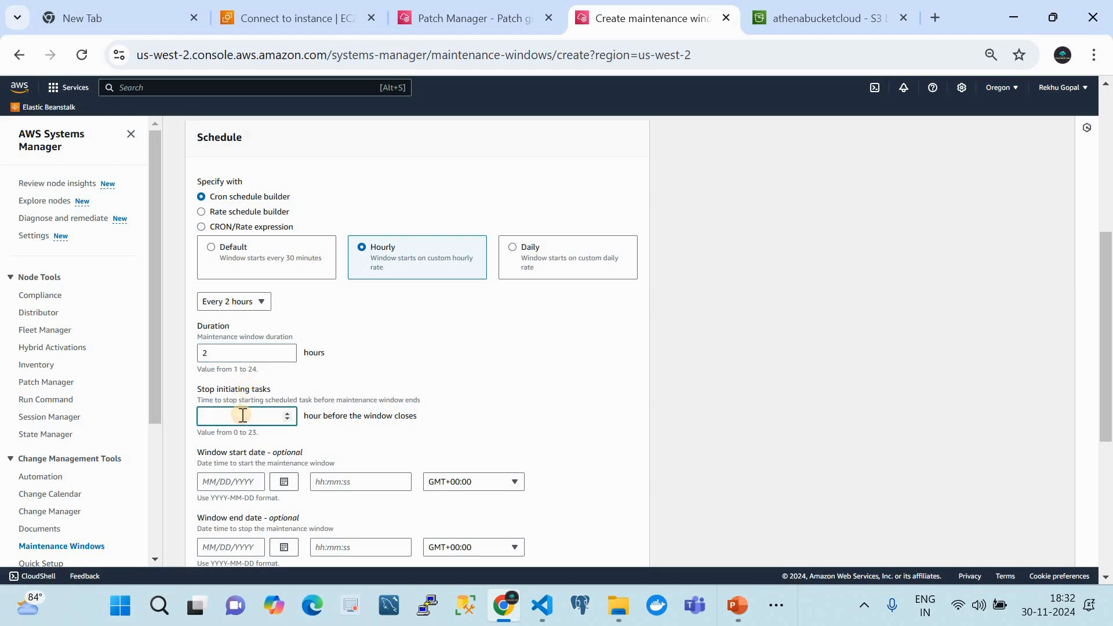
type("1")
scroll(417, 408, "down", 1)
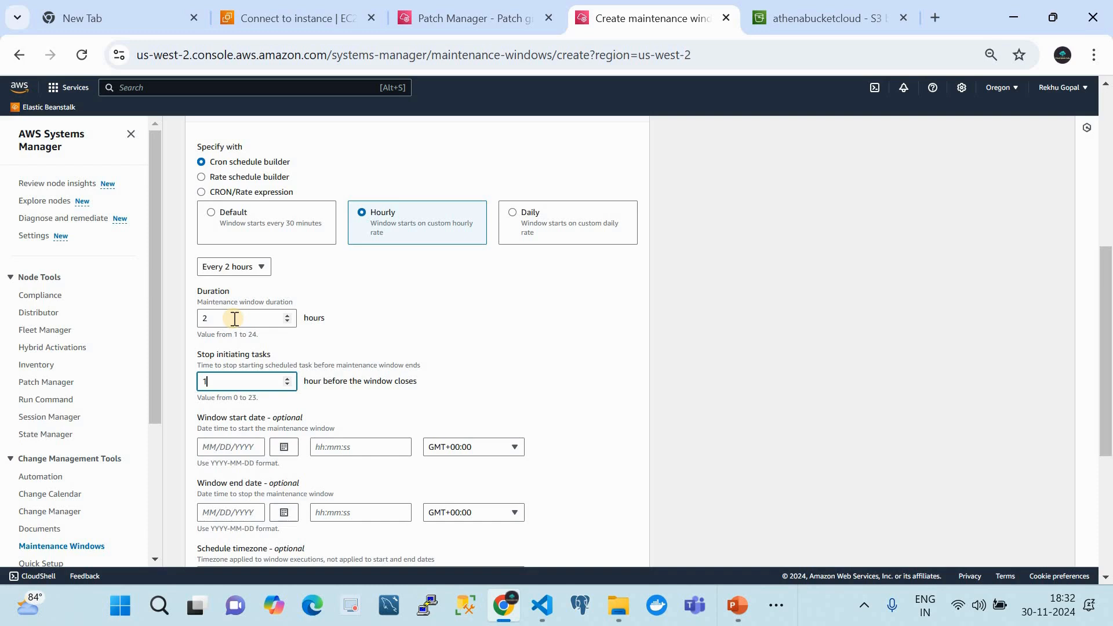
Set the schedule timezone to (GMT+05:30) Asia/Calcutta and cancel creating the maintenance window.
scroll(305, 383, "down", 2)
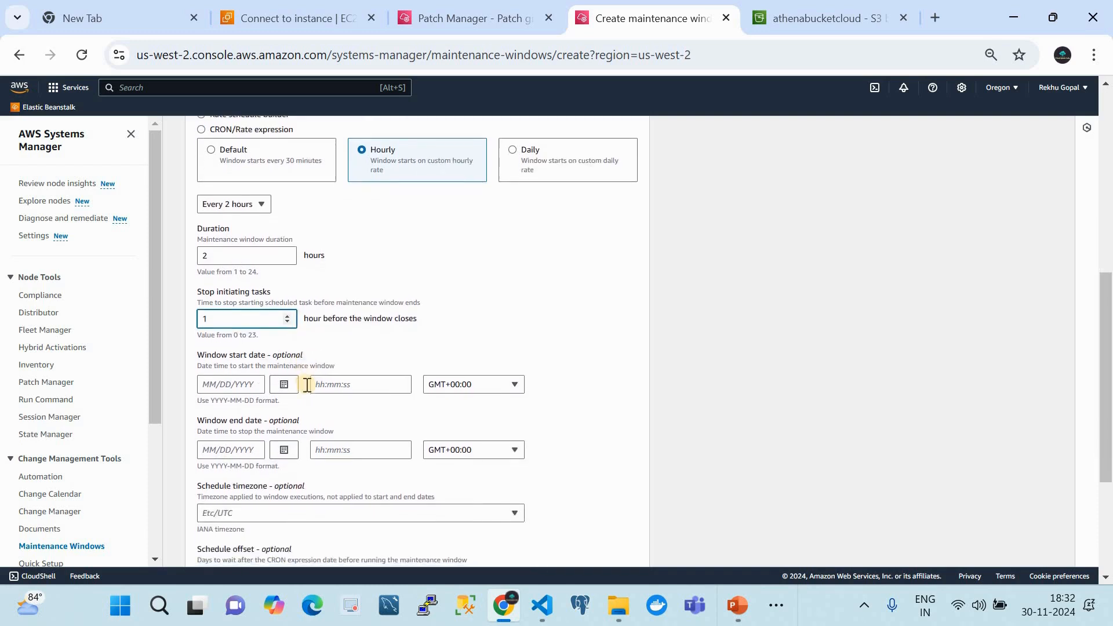
scroll(307, 384, "down", 1)
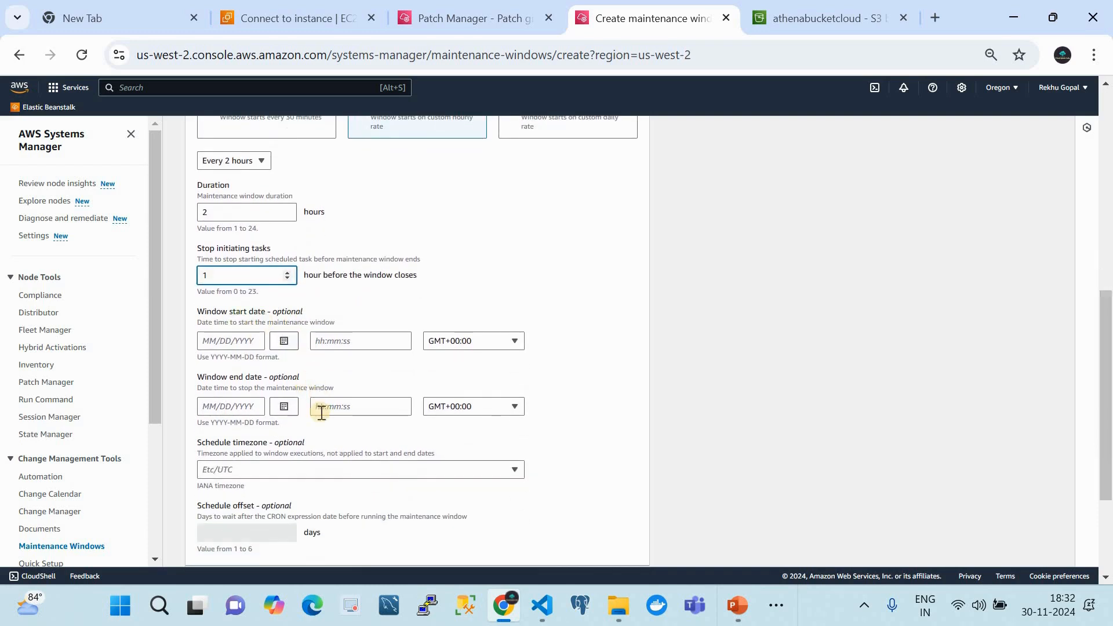
scroll(321, 412, "down", 1)
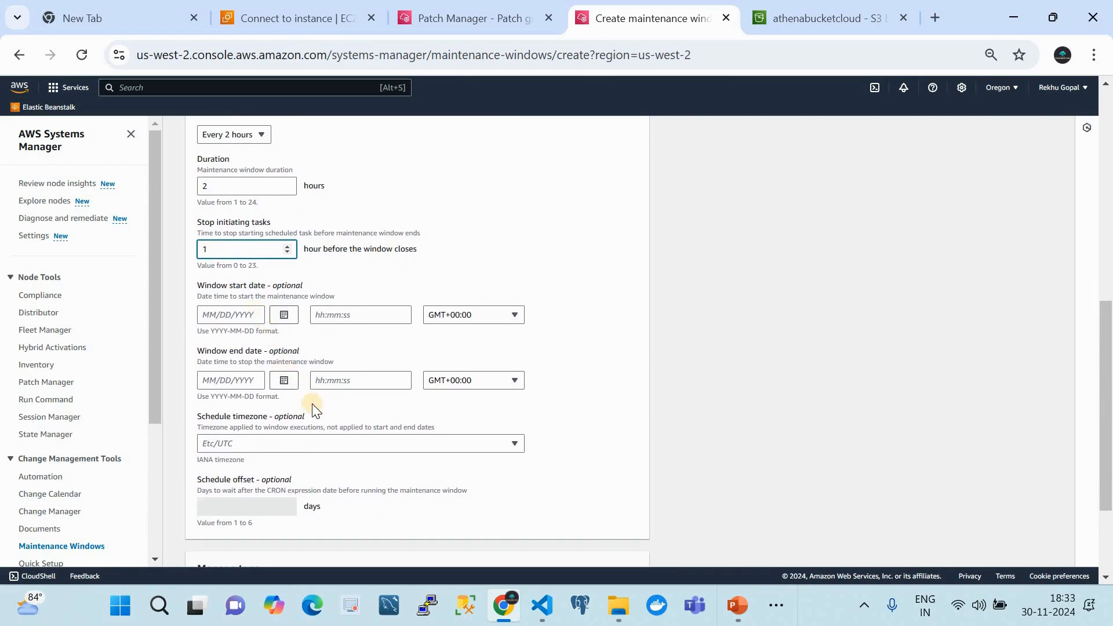
scroll(314, 409, "down", 1)
left_click(294, 396)
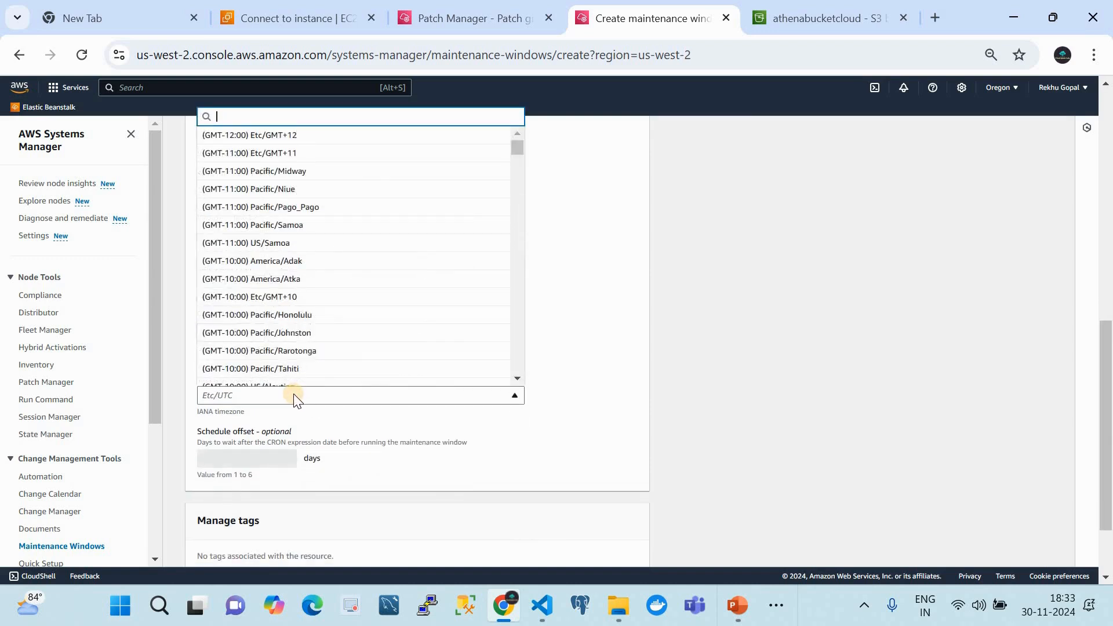
type("IST")
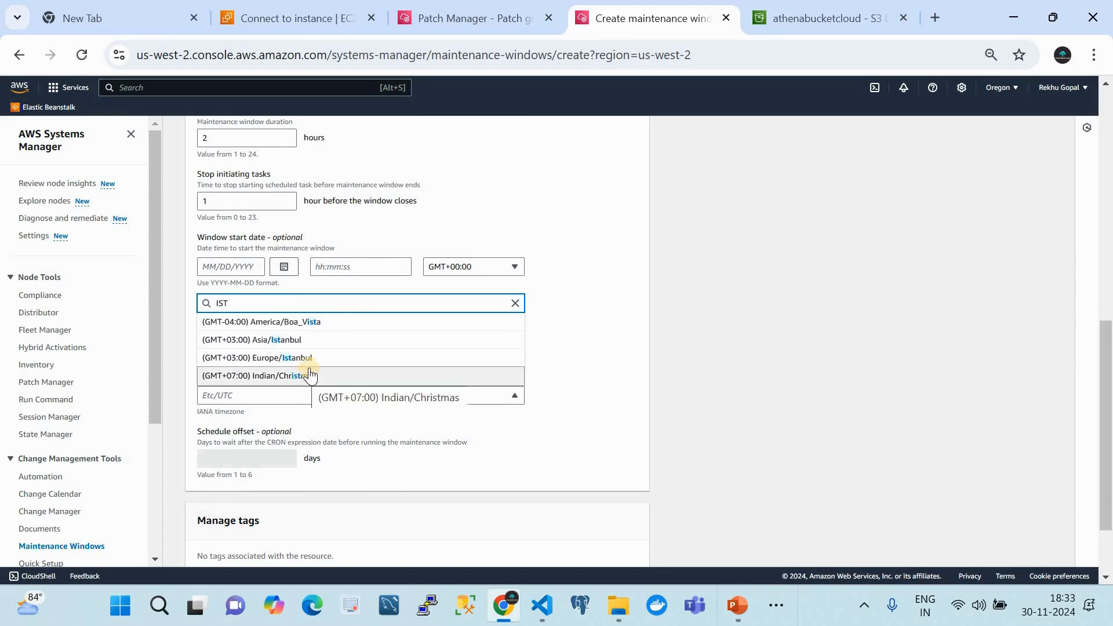
key("BackSpace")
key("BackSpace")
key("BackSpace")
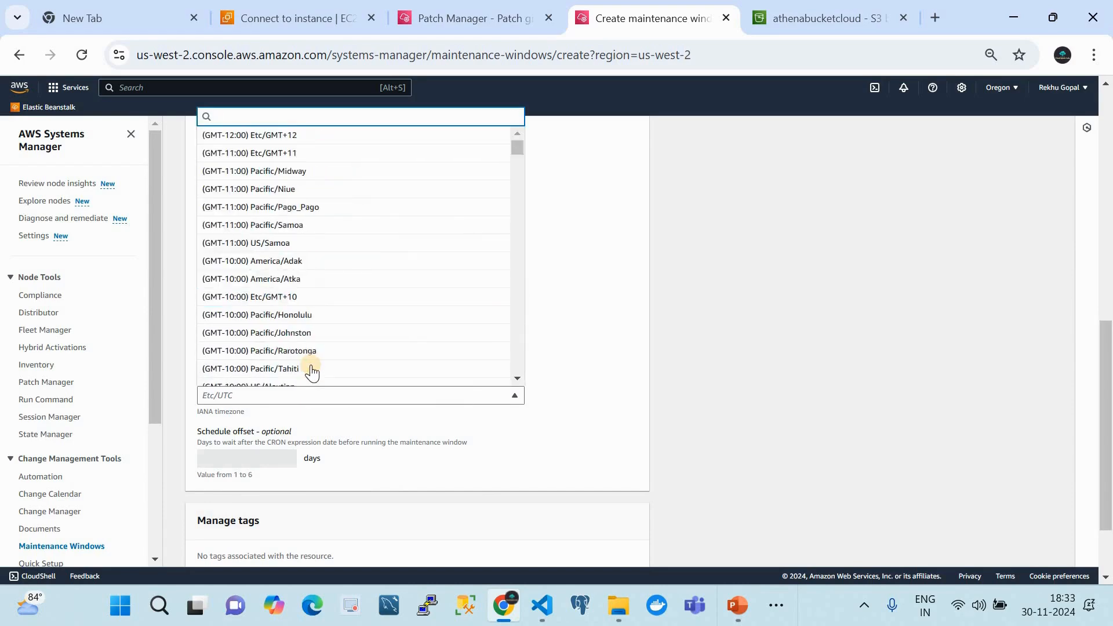
type("cal")
left_click(293, 375)
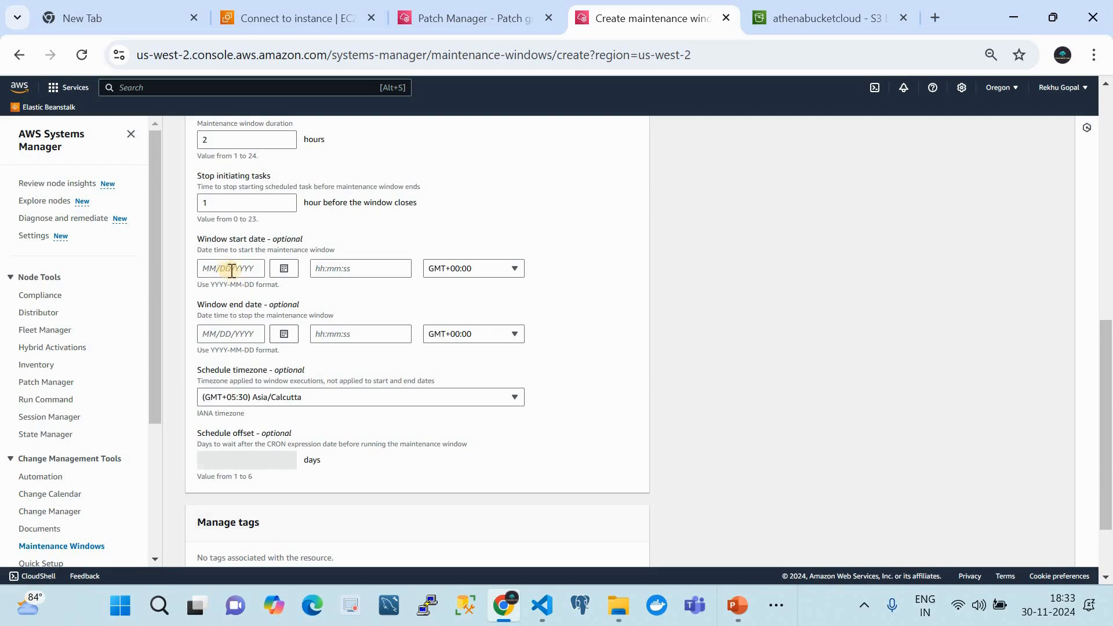
scroll(306, 371, "down", 2)
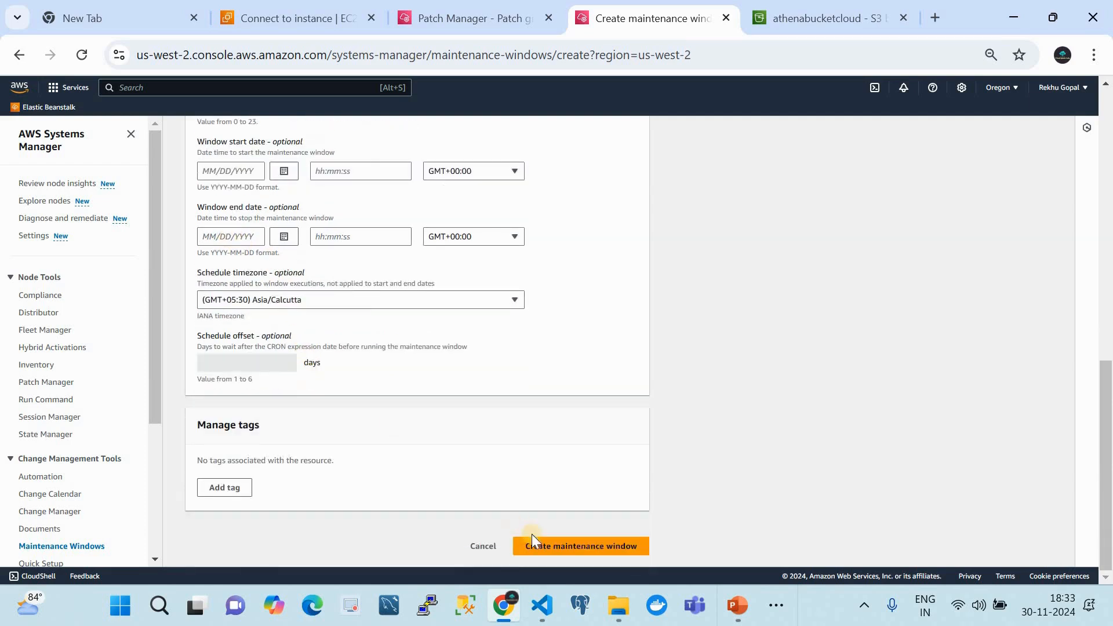
left_click(489, 547)
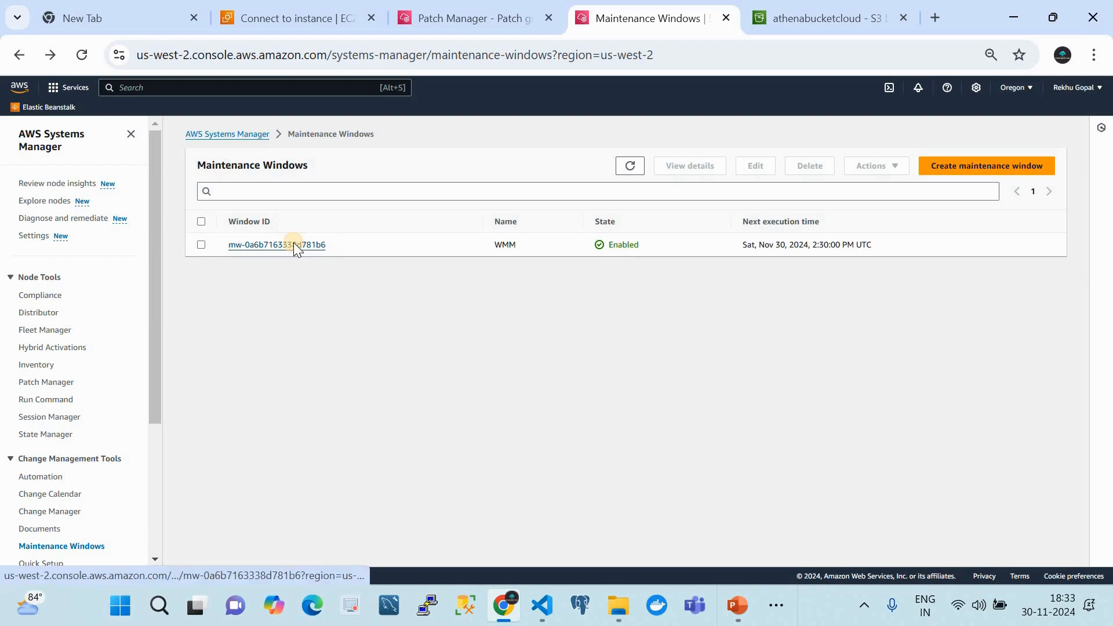
Open the existing WMM maintenance window and review its description details.
left_click(293, 243)
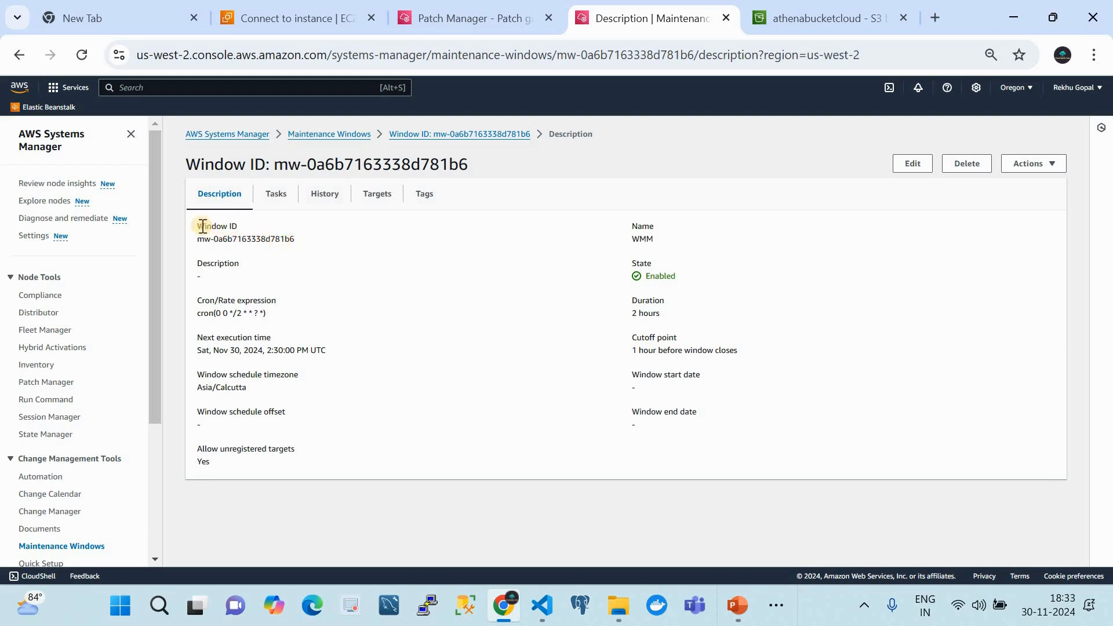
left_click_drag(202, 227, 597, 435)
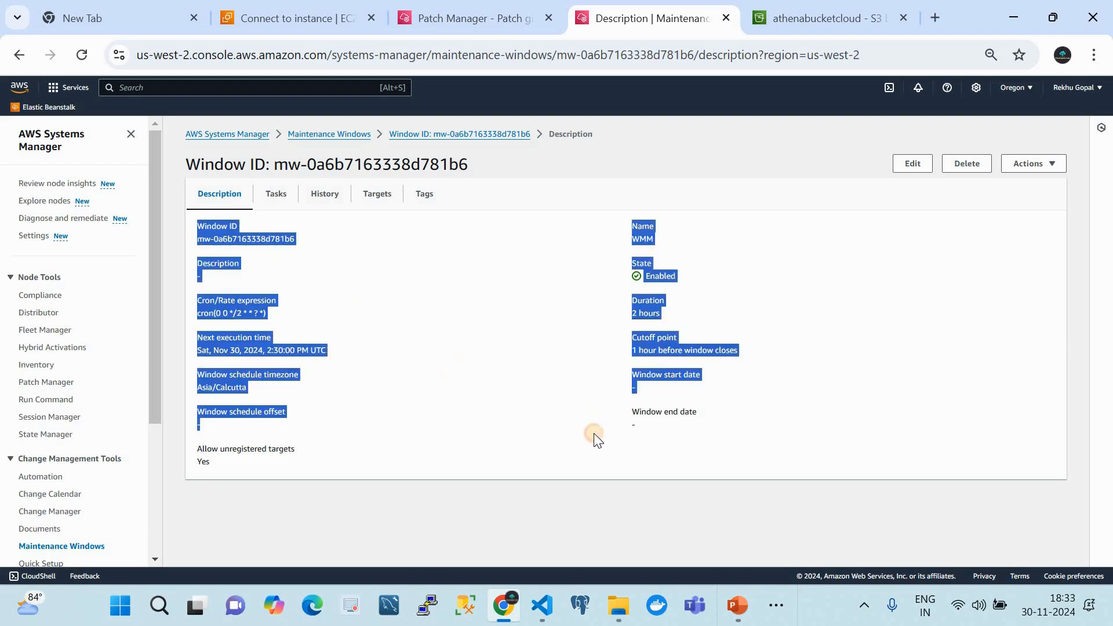
left_click(595, 437)
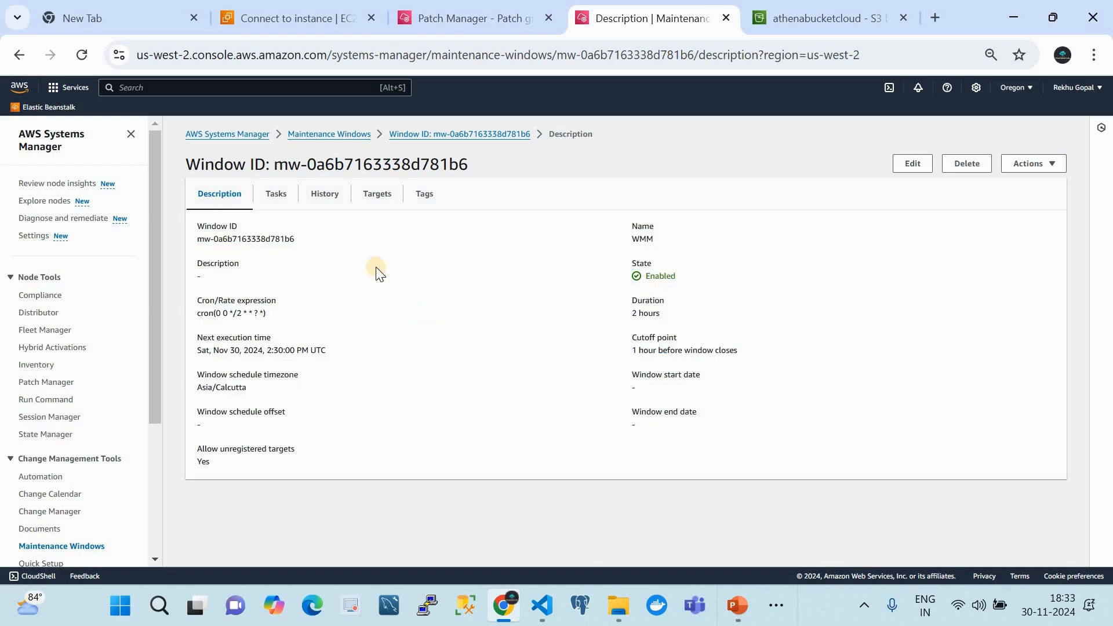
Start registering a new target for the WMM maintenance window and name it testtarget.
left_click(374, 204)
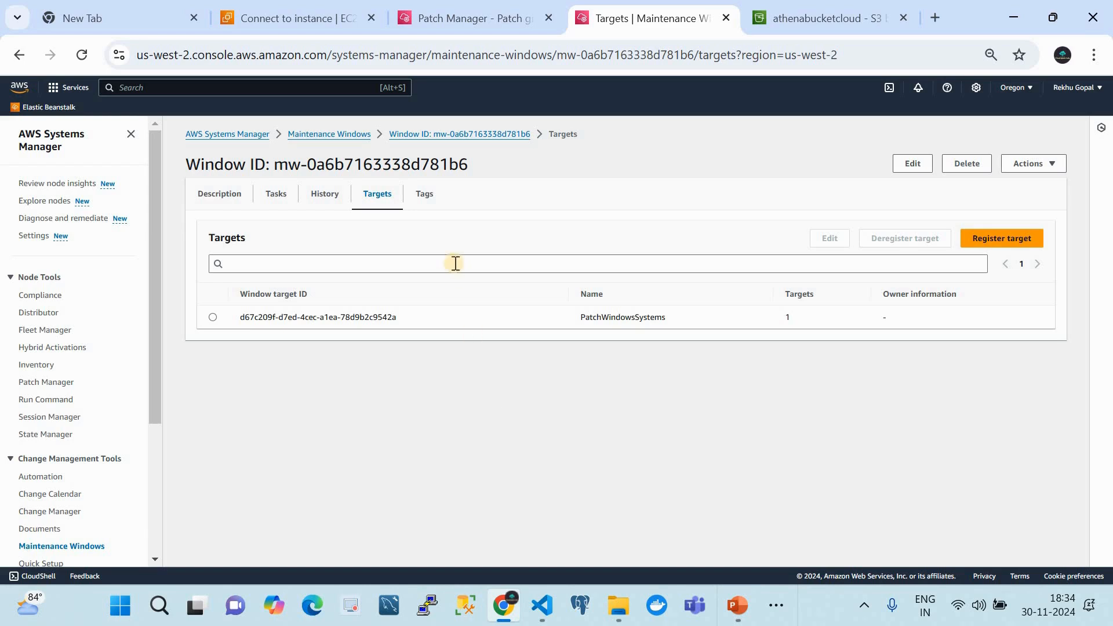
left_click(983, 243)
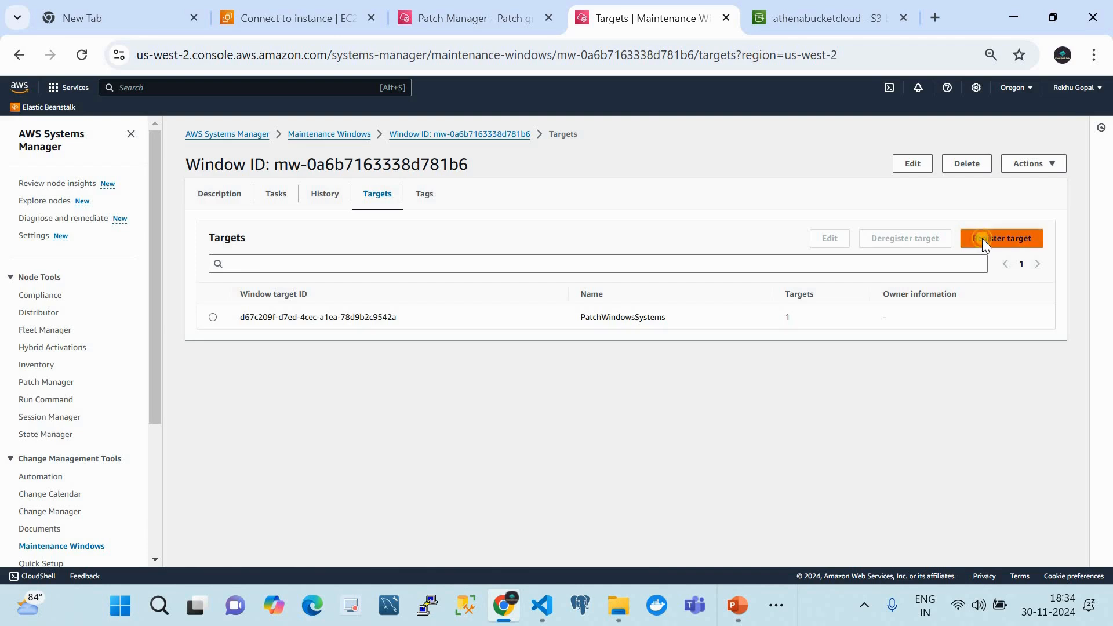
scroll(683, 252, "down", 1)
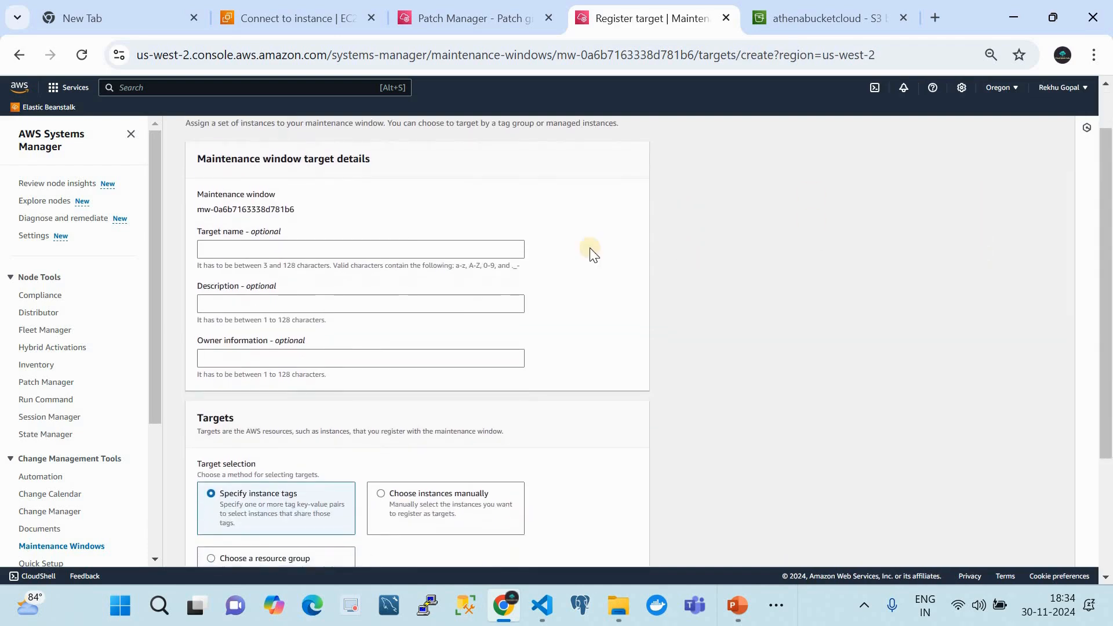
left_click(371, 249)
type("t")
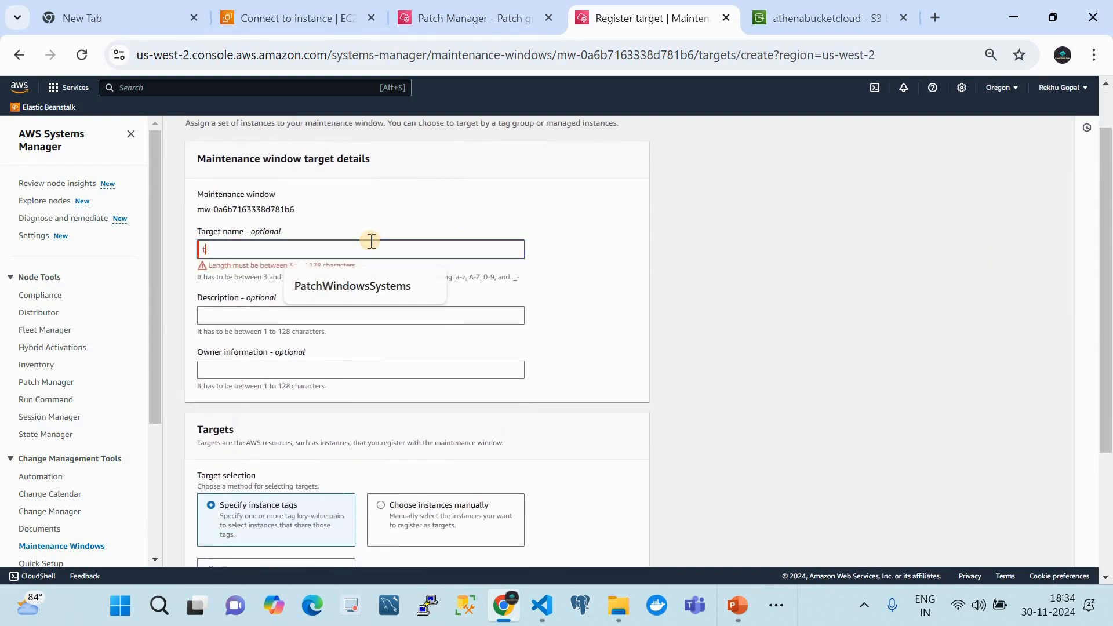
type("esttar")
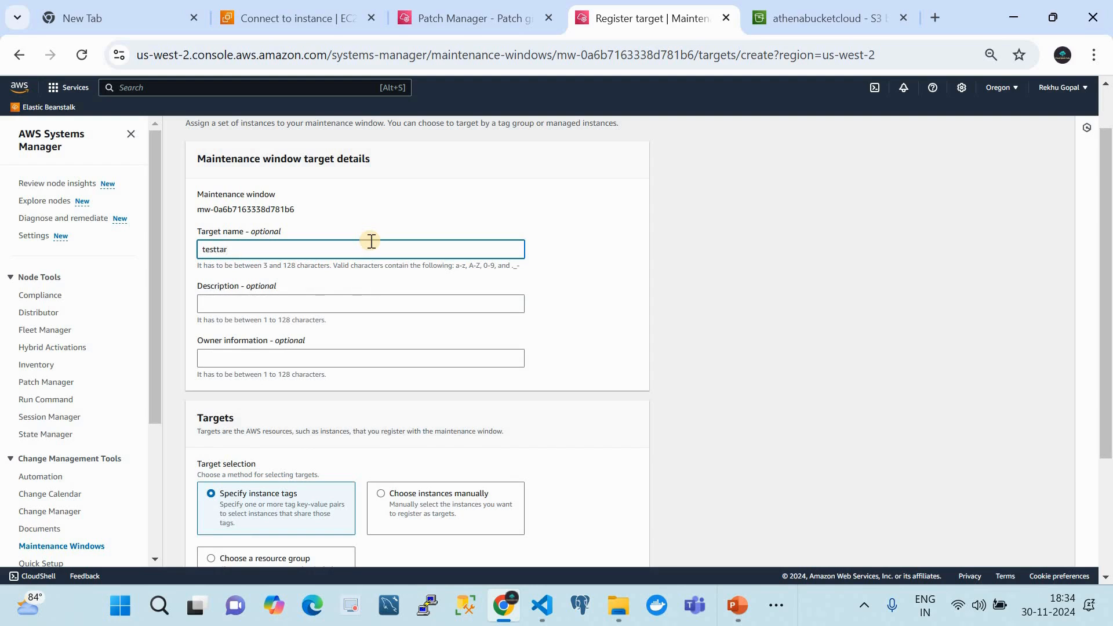
type("get")
scroll(335, 303, "down", 1)
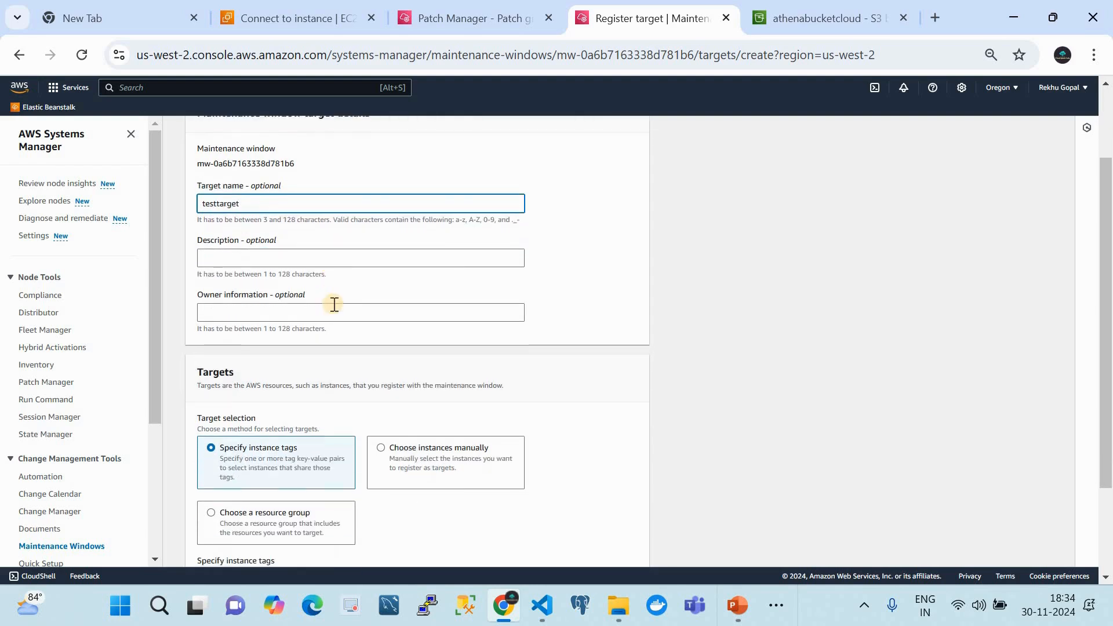
Look through the manual instance, resource group and instance tag methods for selecting the target.
scroll(334, 304, "down", 3)
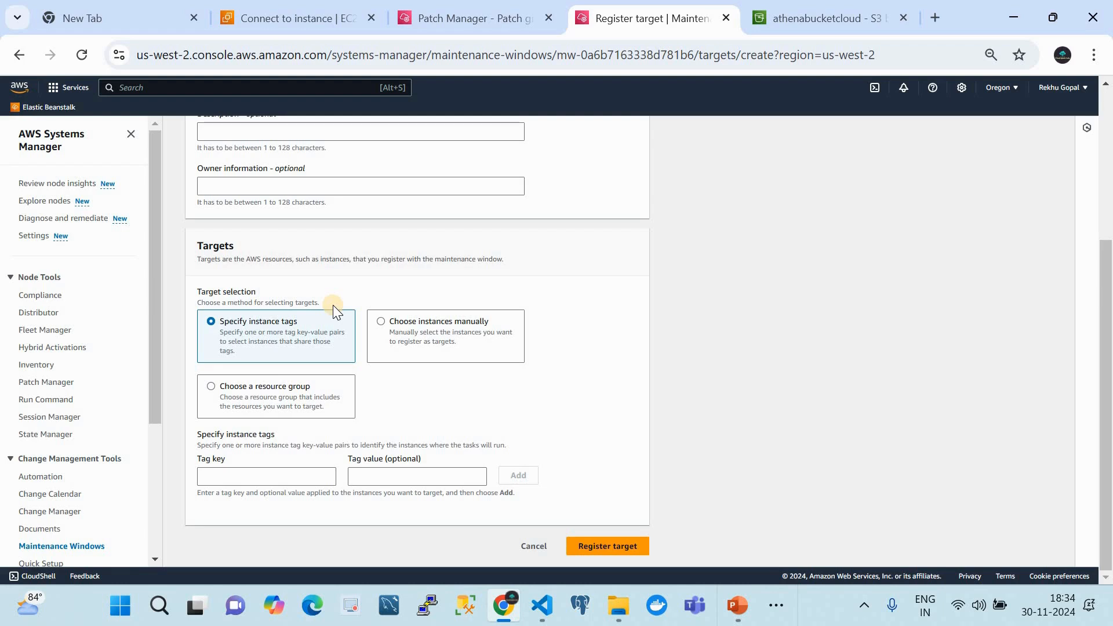
left_click(387, 323)
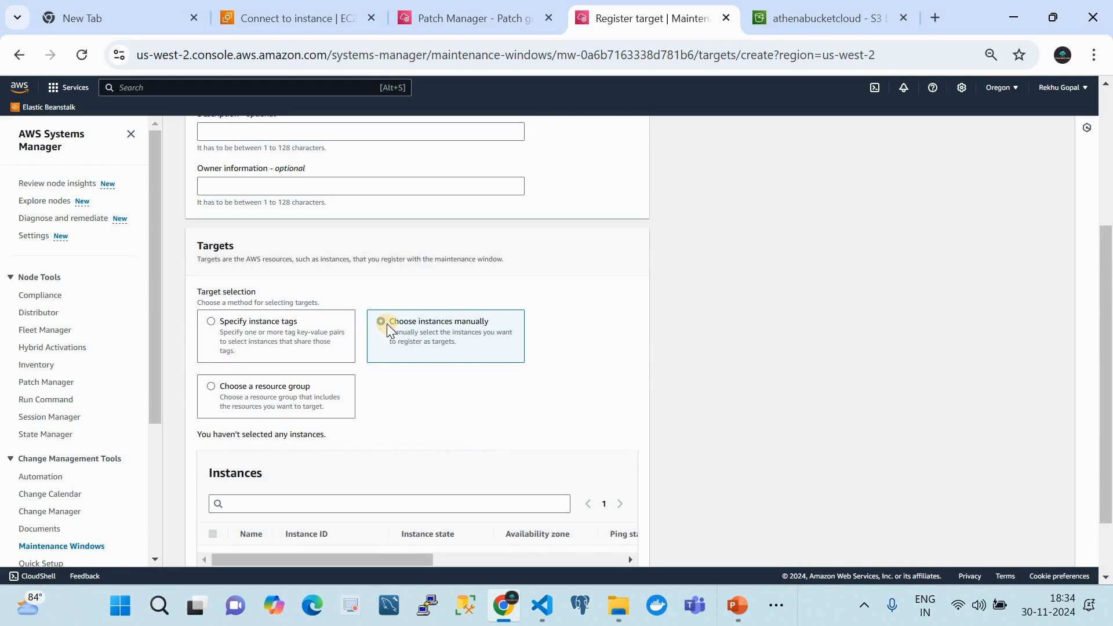
scroll(336, 456, "down", 2)
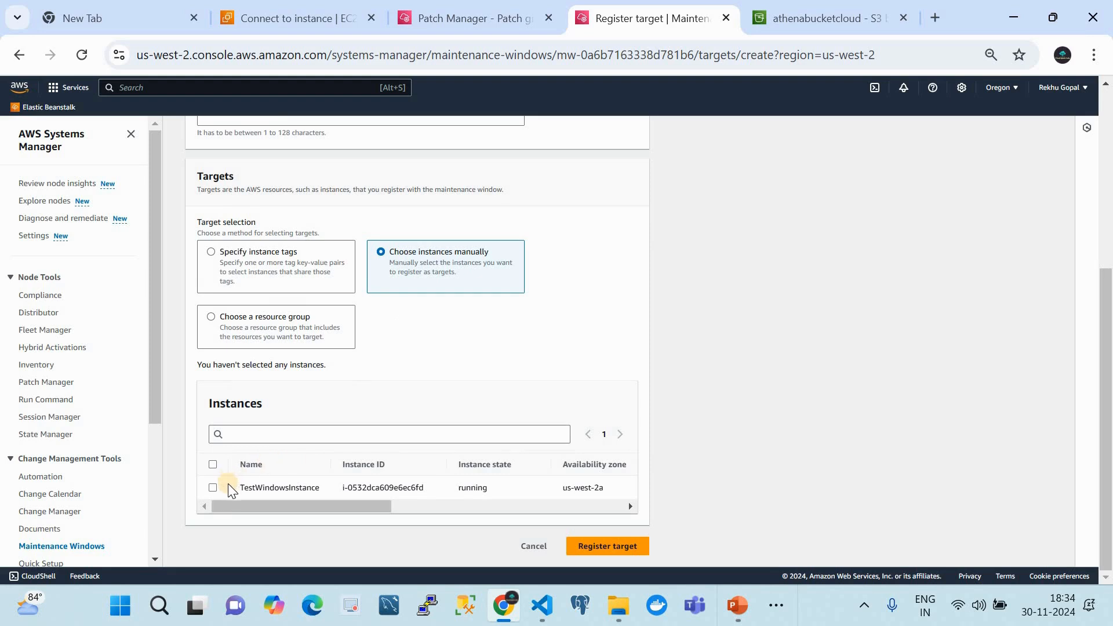
left_click(214, 261)
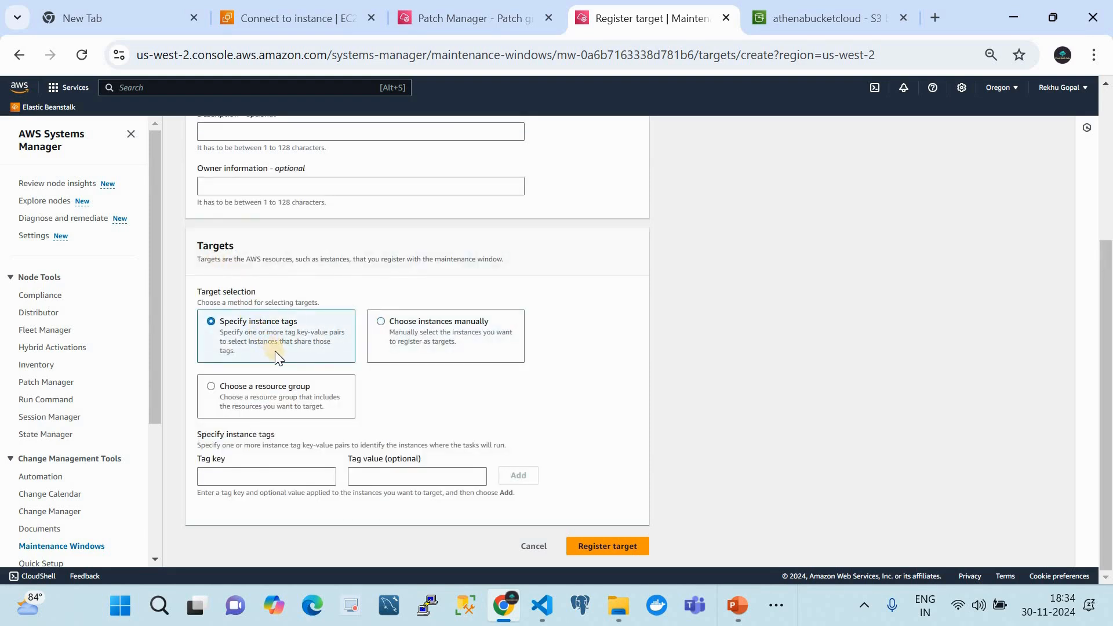
left_click(276, 385)
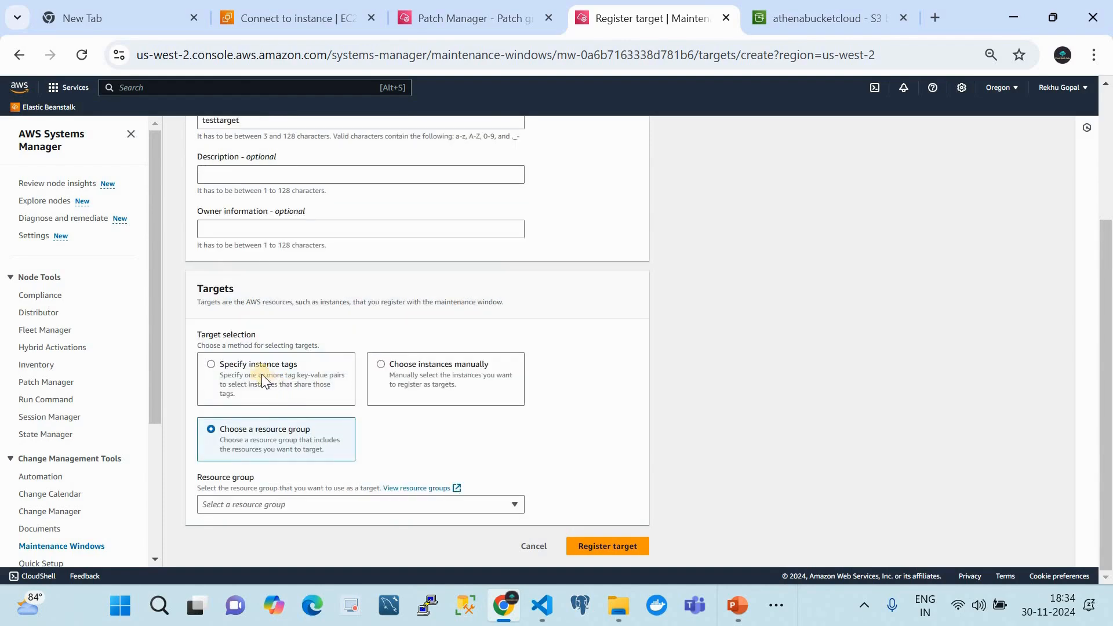
left_click(253, 371)
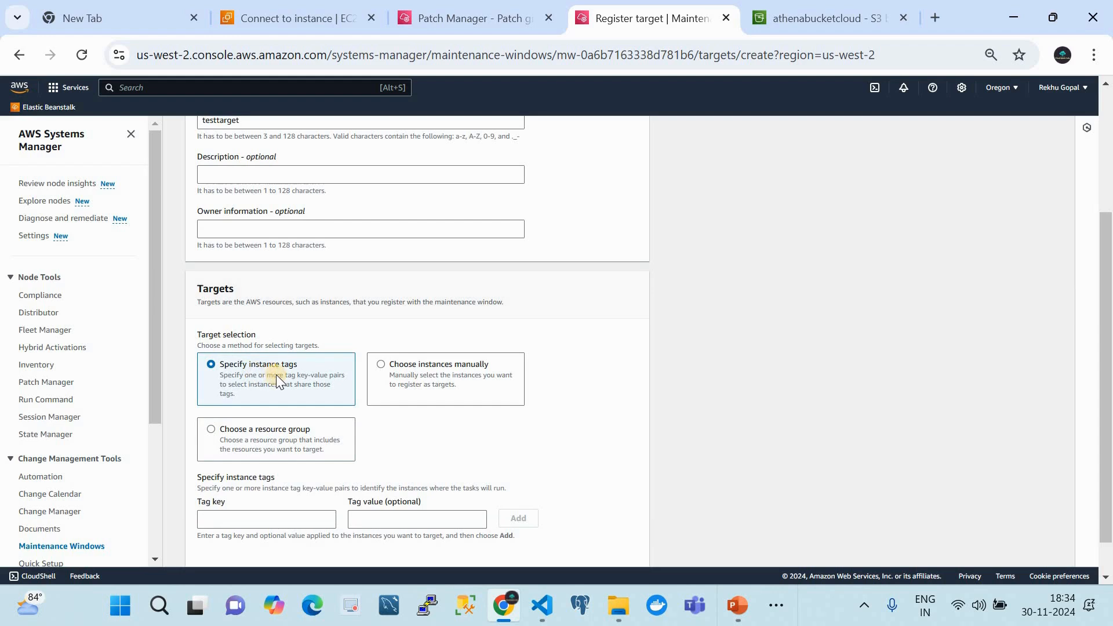
Enter env as the instance tag key with the value dev, and cancel the target registration.
scroll(276, 375, "down", 1)
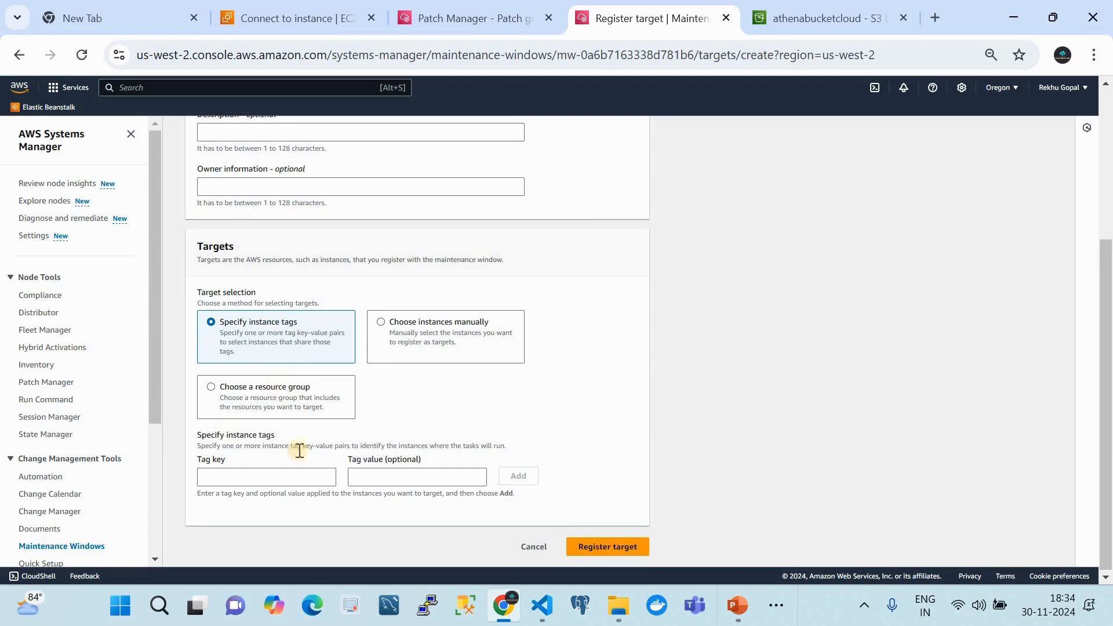
left_click(280, 477)
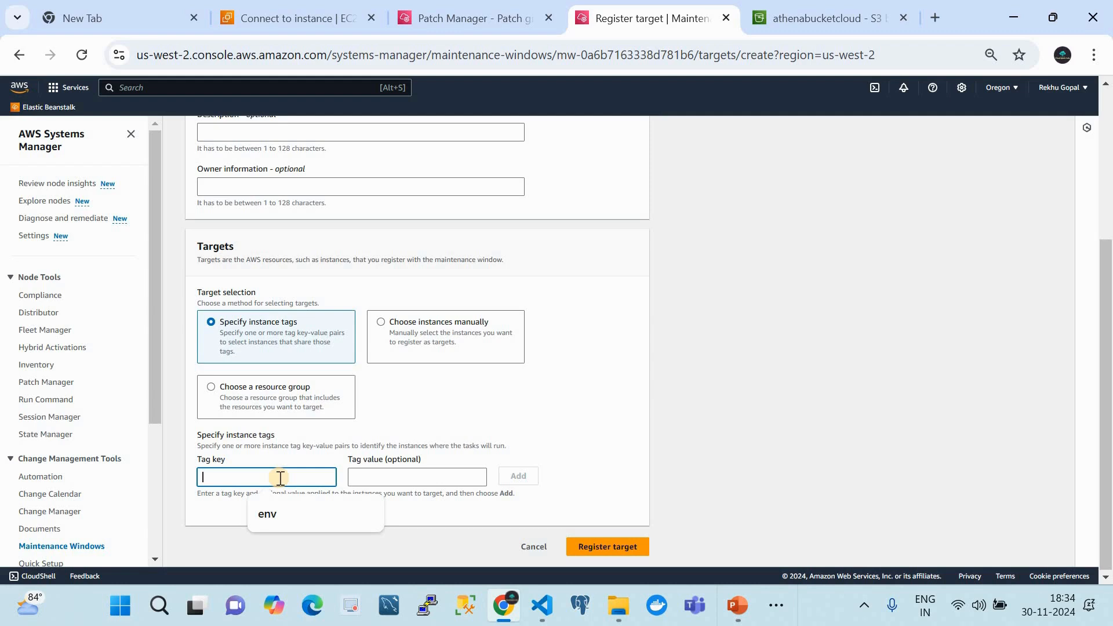
type("e")
key("BackSpace")
type("env")
left_click(362, 477)
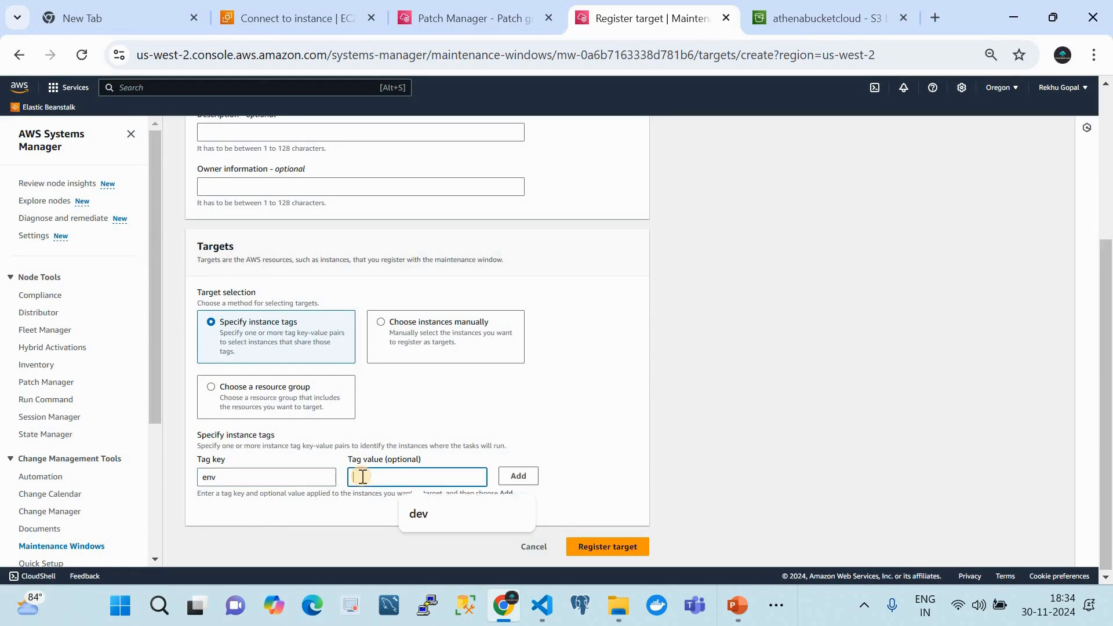
type("dev")
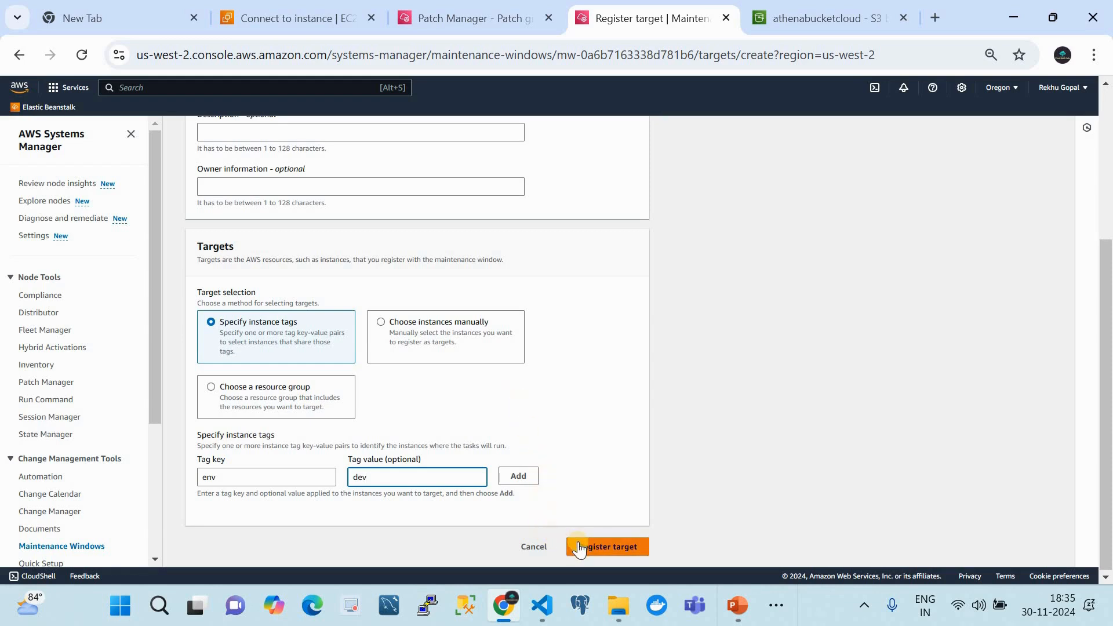
left_click(537, 546)
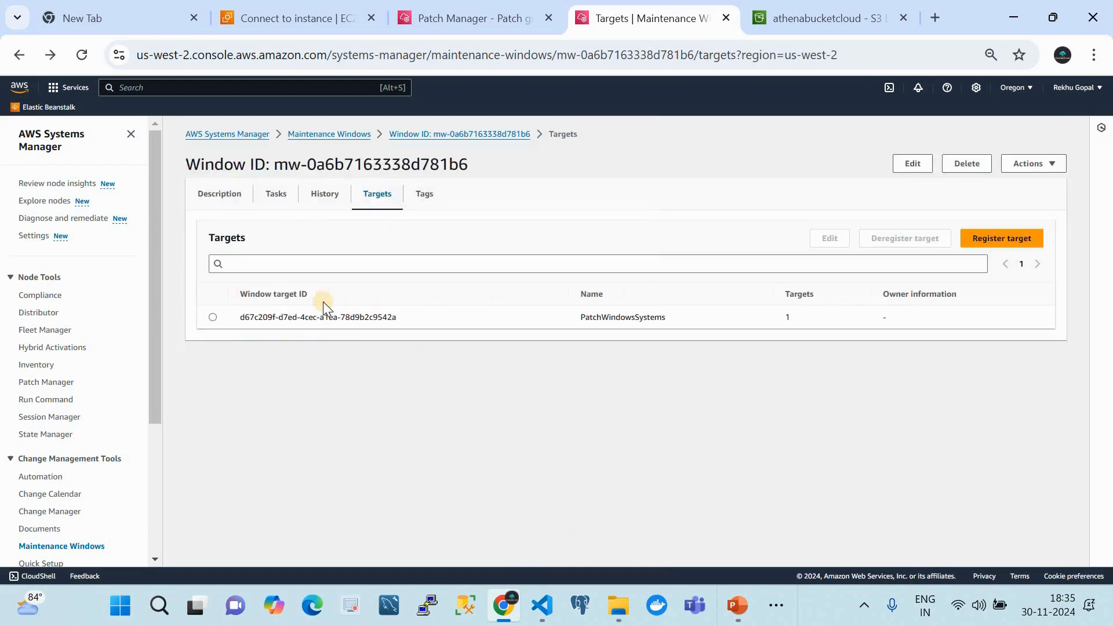
Examine the PatchWindowsSystems target's name and instance tag settings, and return to the maintenance window's details.
left_click(209, 318)
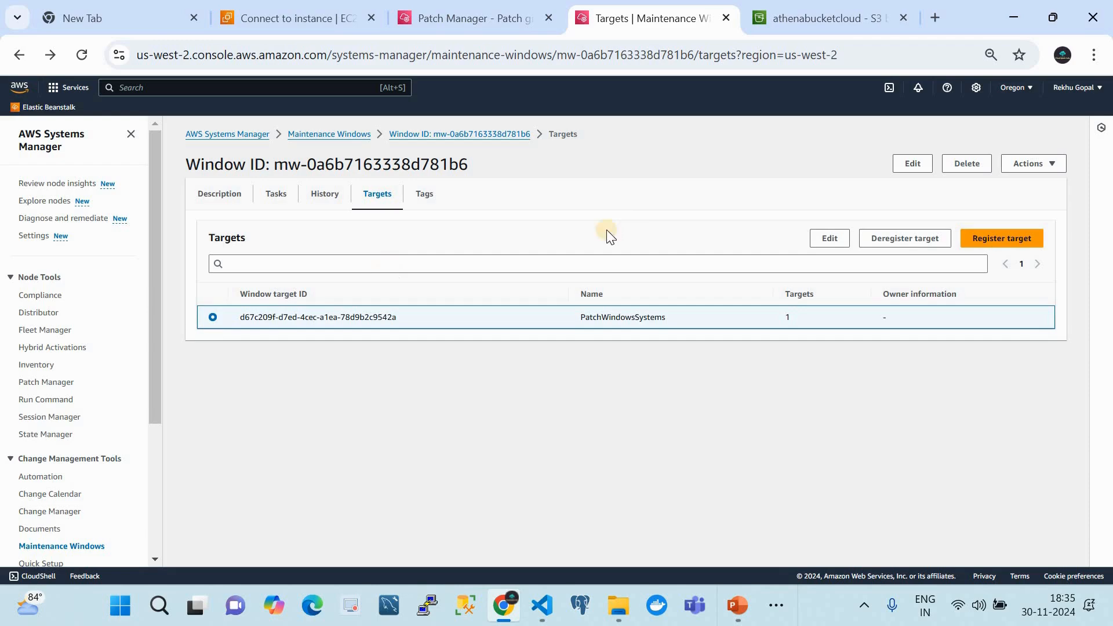
left_click(817, 239)
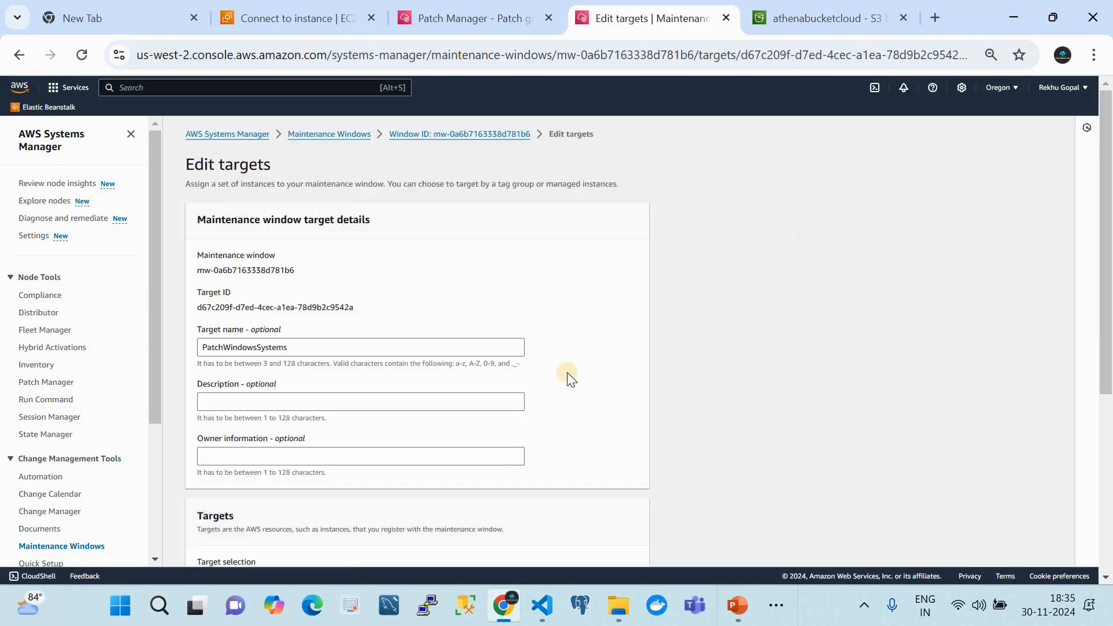
scroll(567, 372, "down", 2)
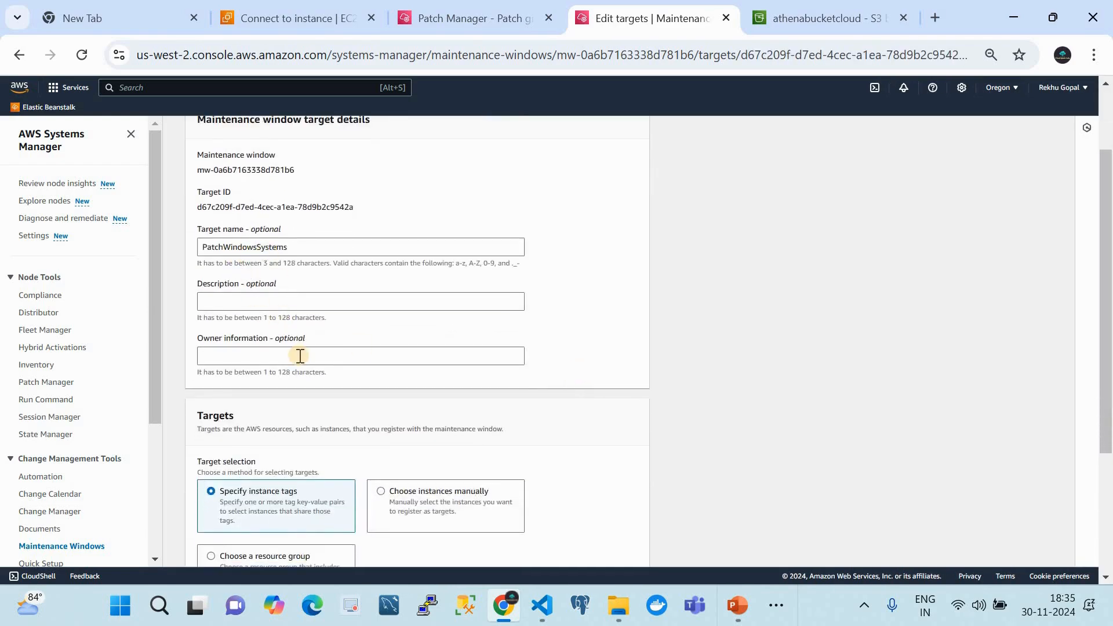
scroll(298, 355, "down", 3)
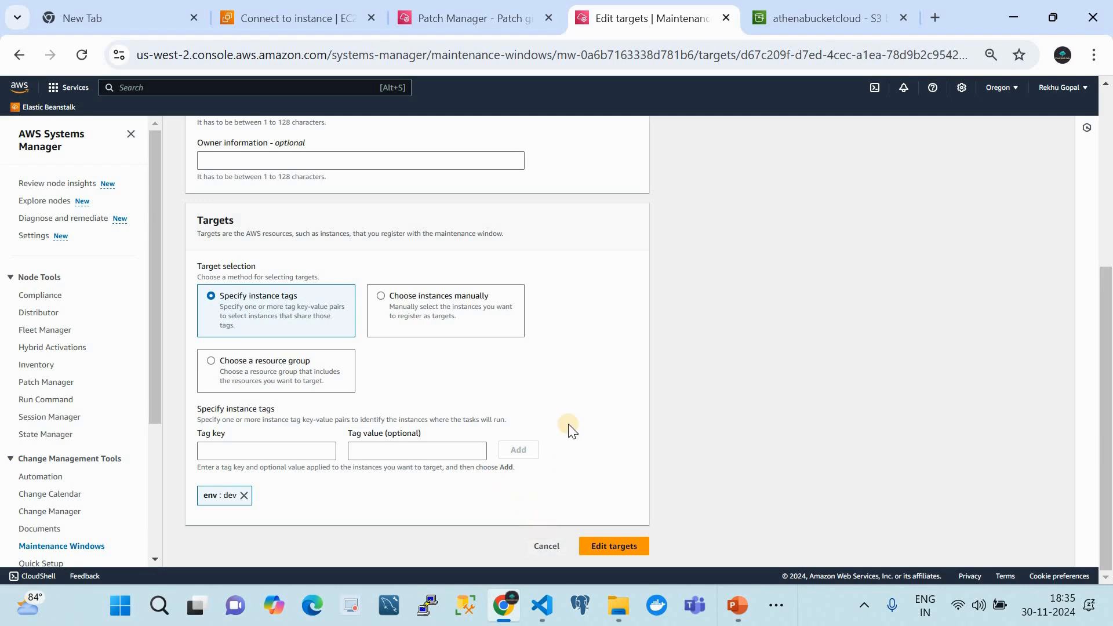
scroll(441, 277, "up", 5)
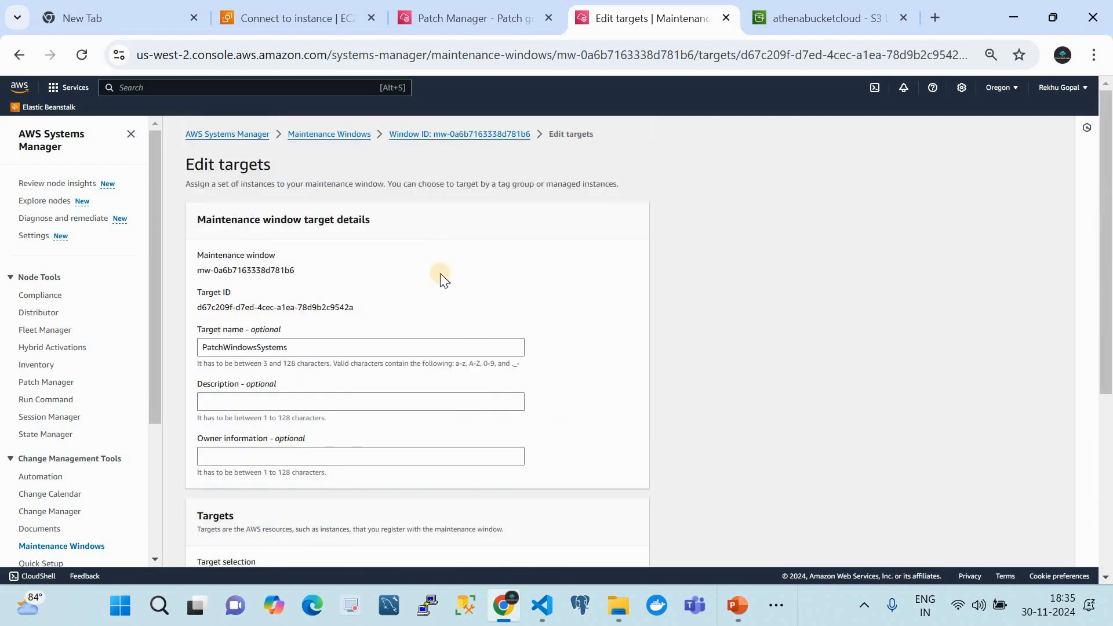
left_click(438, 135)
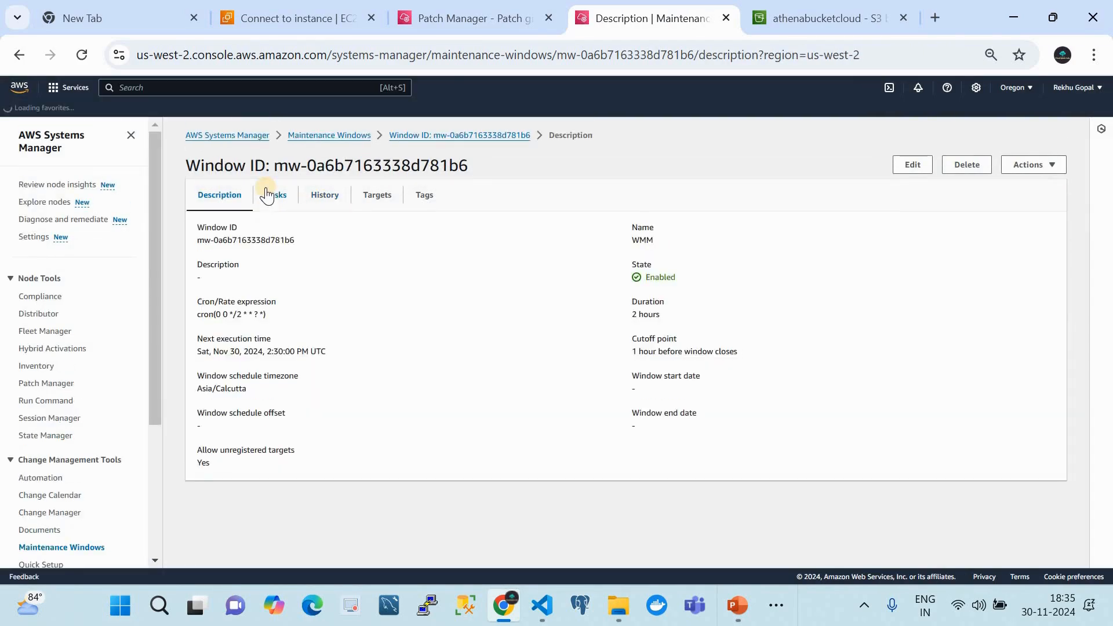
Look over the maintenance window's tasks and the task types available for registration, and open the InstallPatches task for editing.
left_click(276, 201)
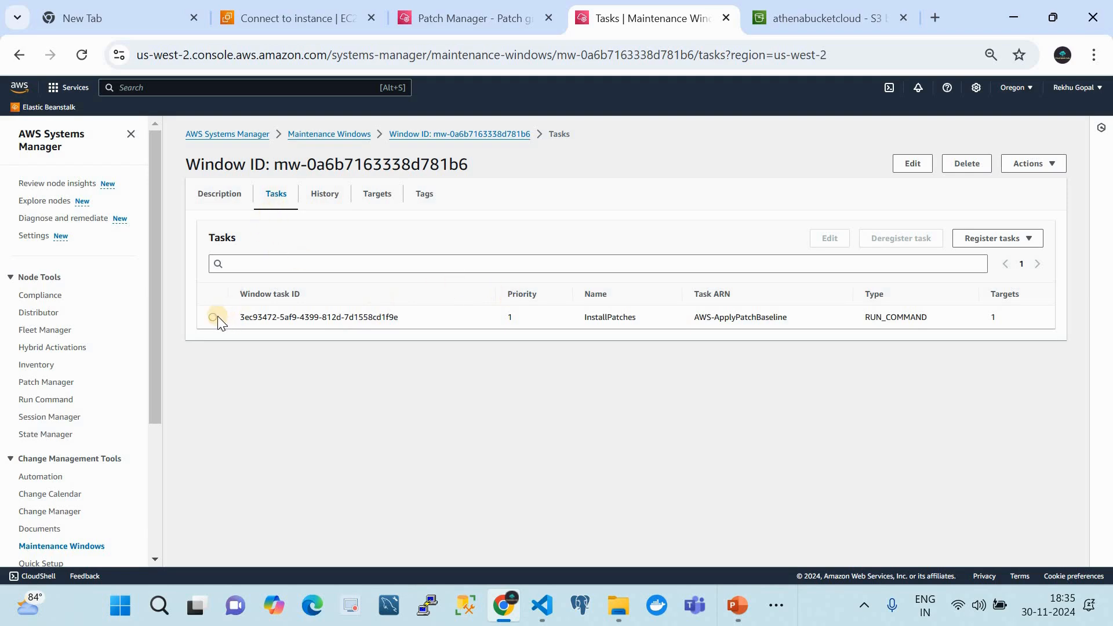
left_click(973, 248)
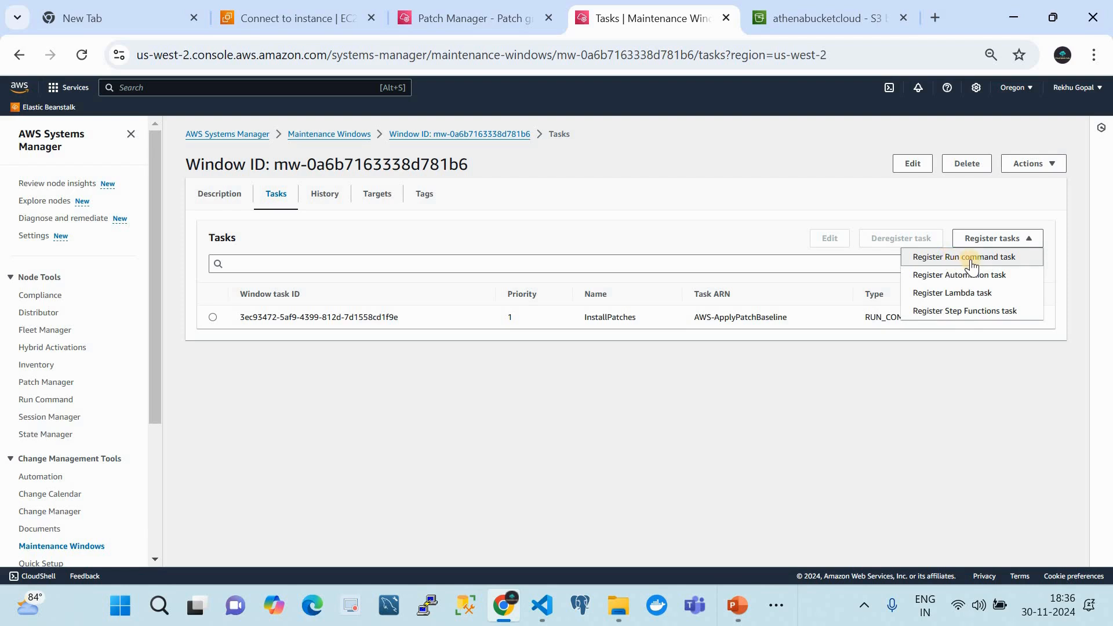
left_click(805, 357)
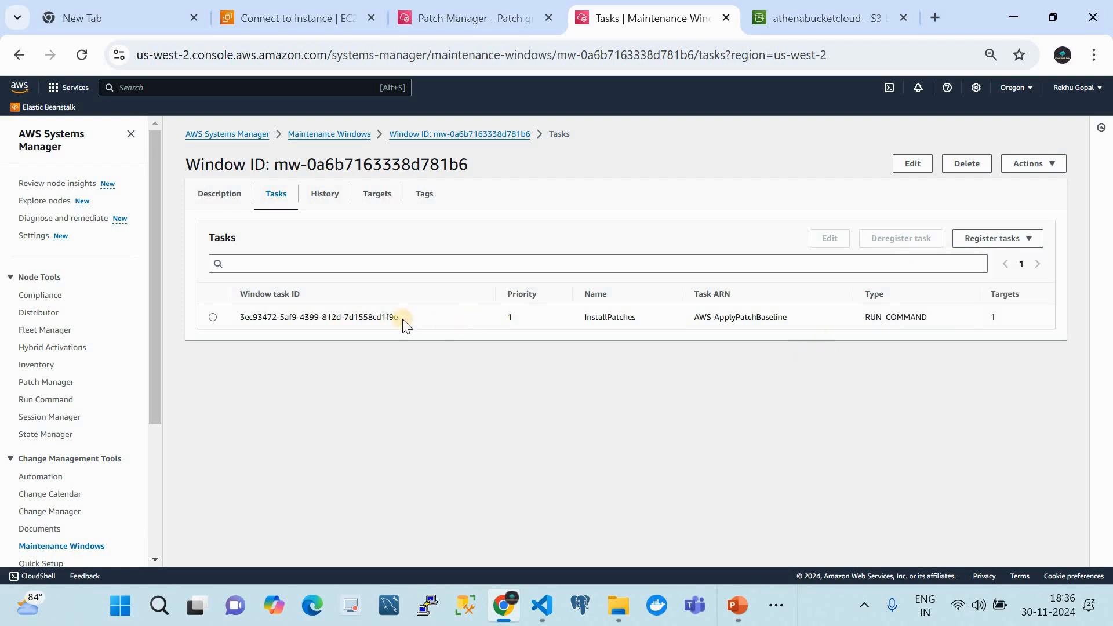
left_click(214, 317)
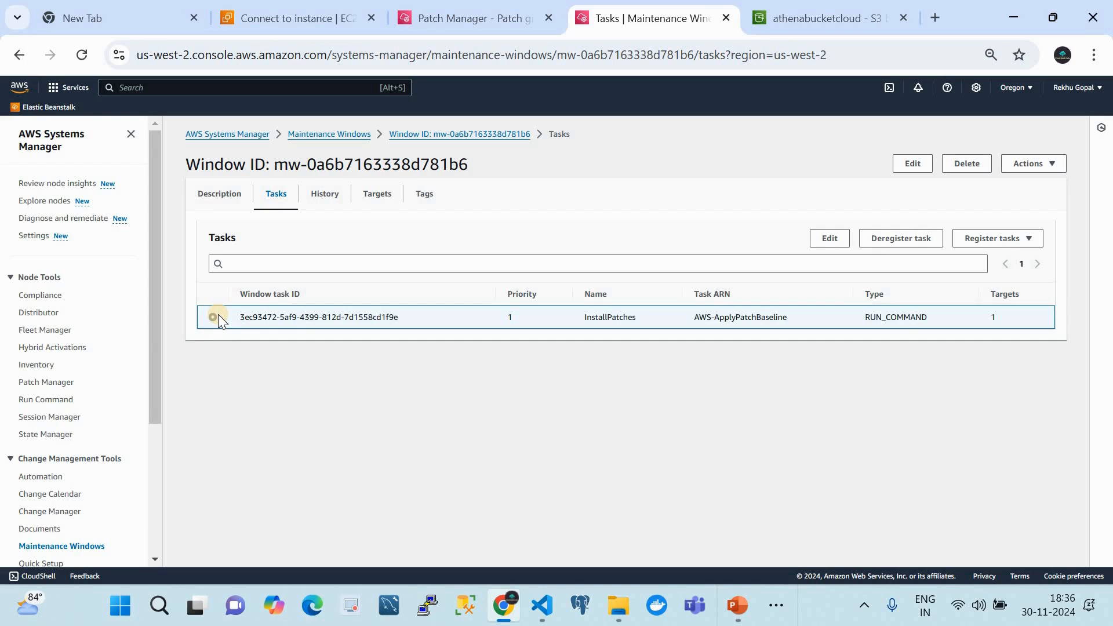
left_click(827, 240)
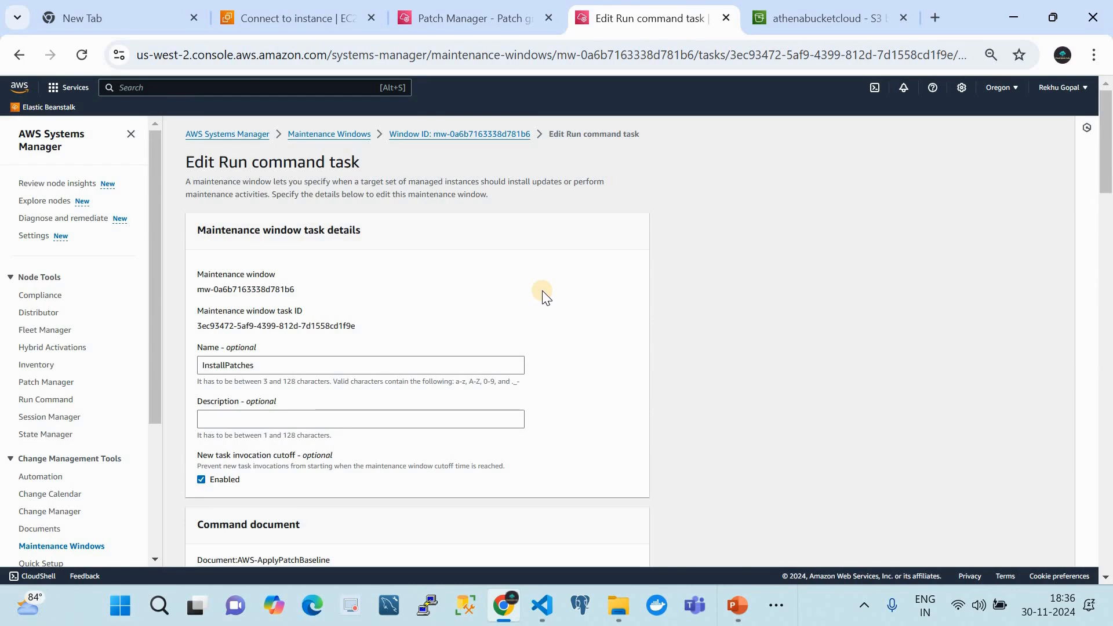
Review the task's name and cutoff settings, and filter the command documents by the name AWS-ApplyPatchBaseline.
scroll(568, 325, "down", 2)
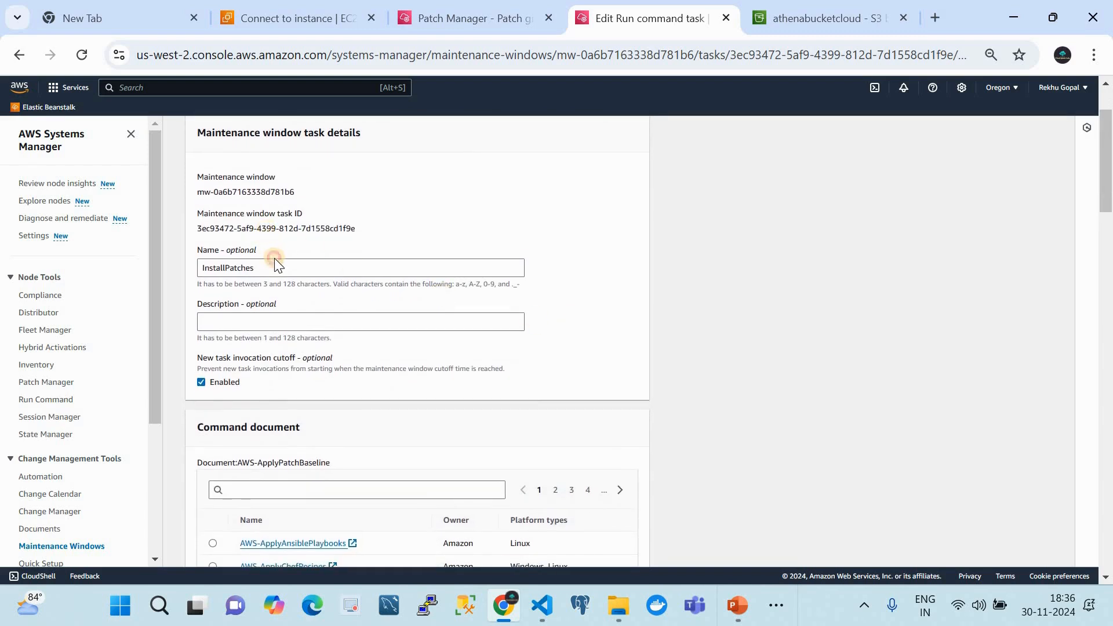
left_click(274, 258)
scroll(273, 259, "down", 3)
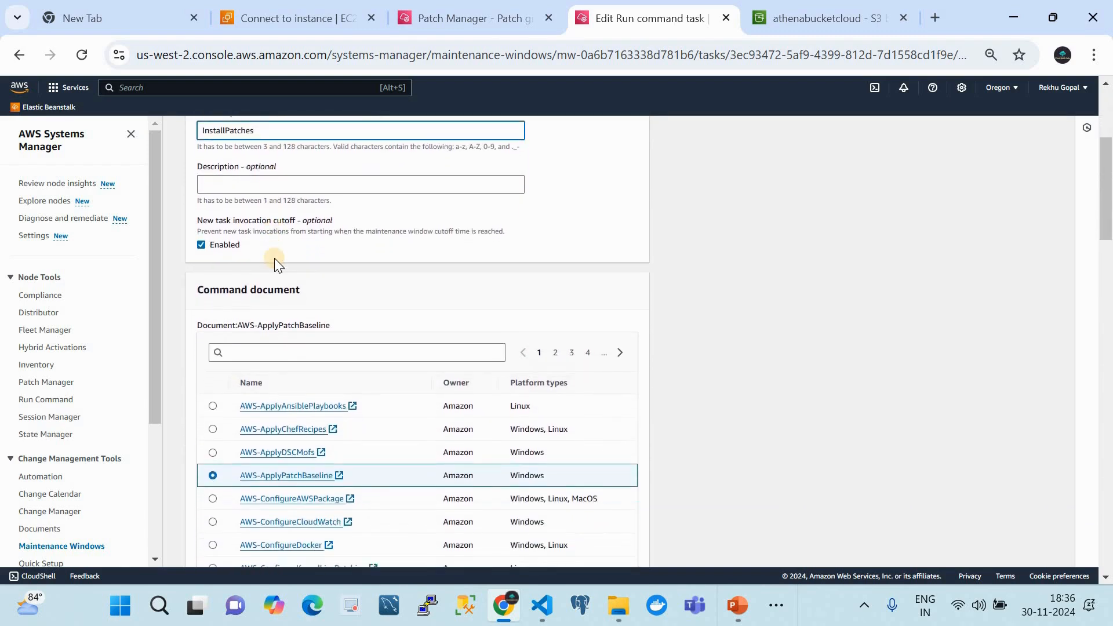
scroll(274, 258, "down", 2)
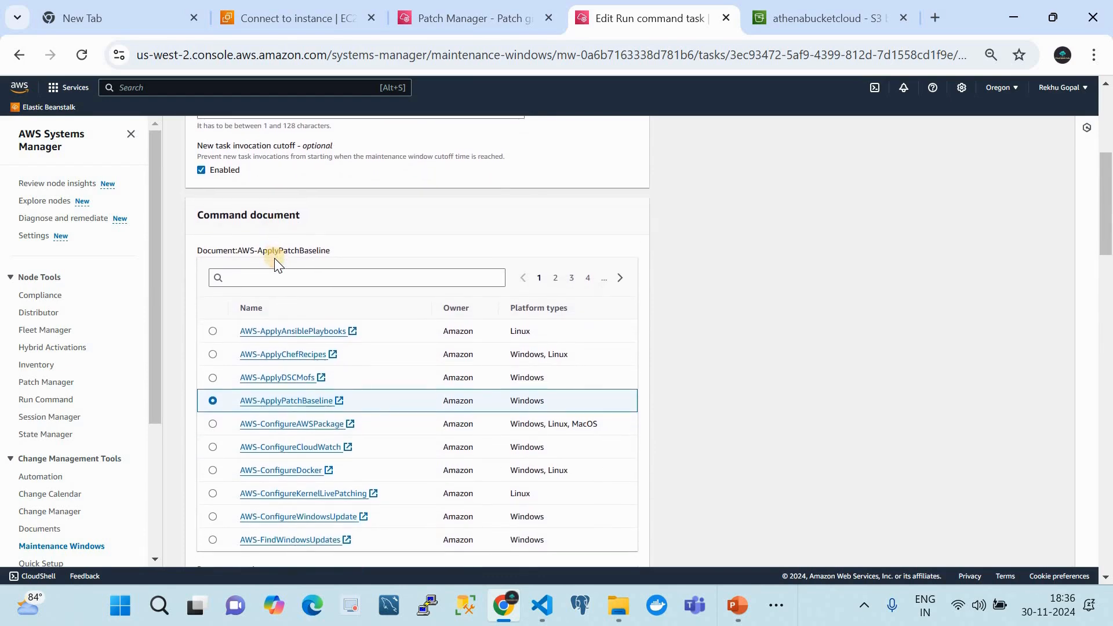
scroll(273, 259, "up", 2)
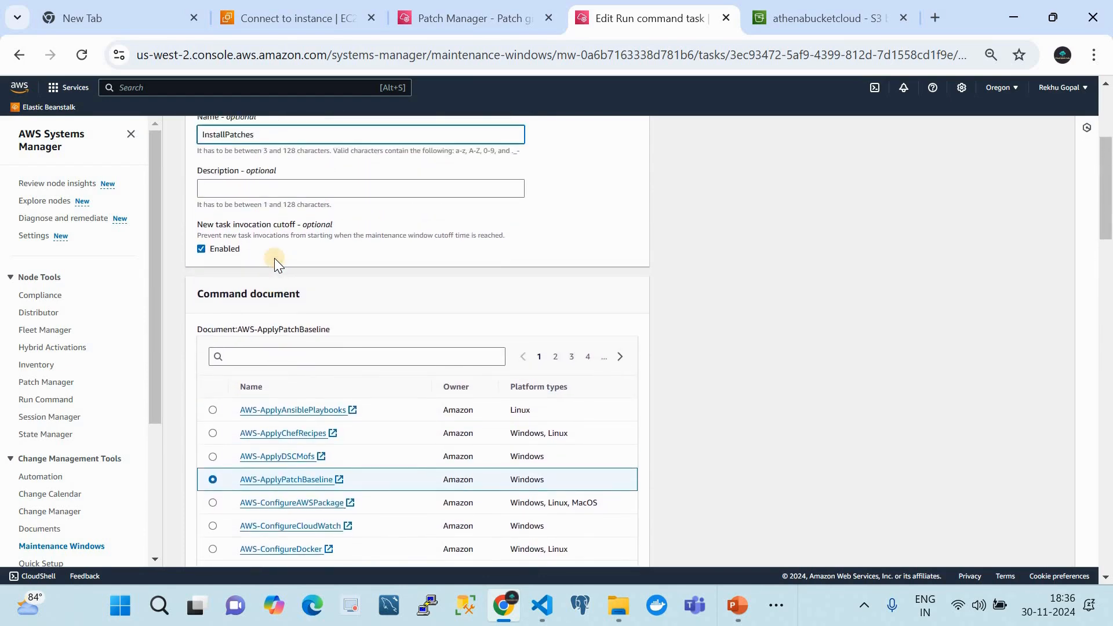
scroll(273, 258, "down", 2)
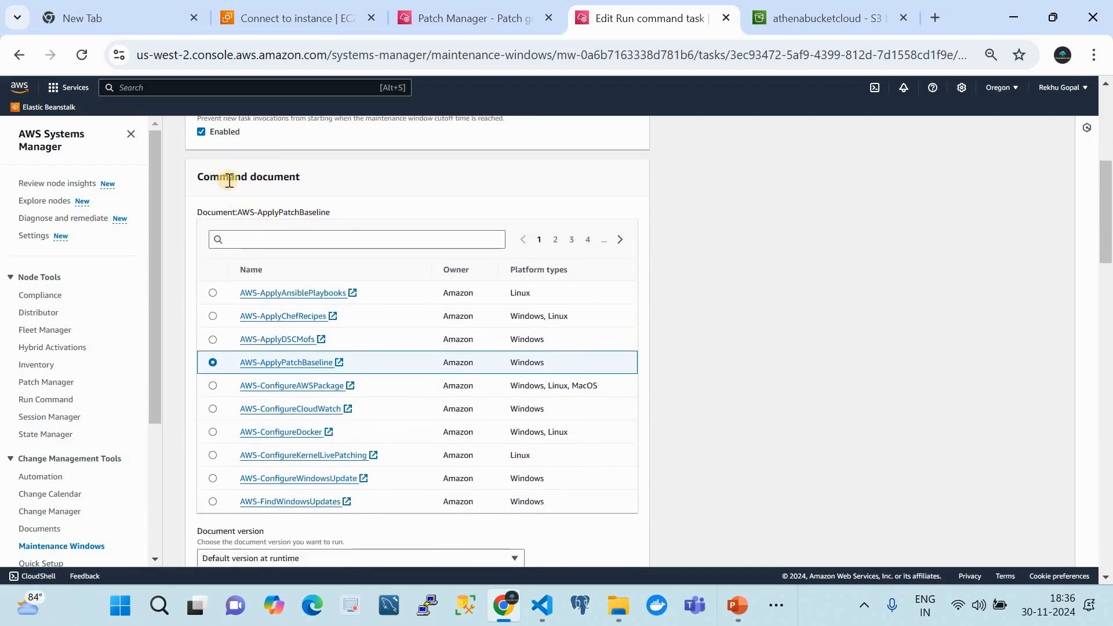
left_click_drag(331, 213, 239, 208)
key("ctrl+c")
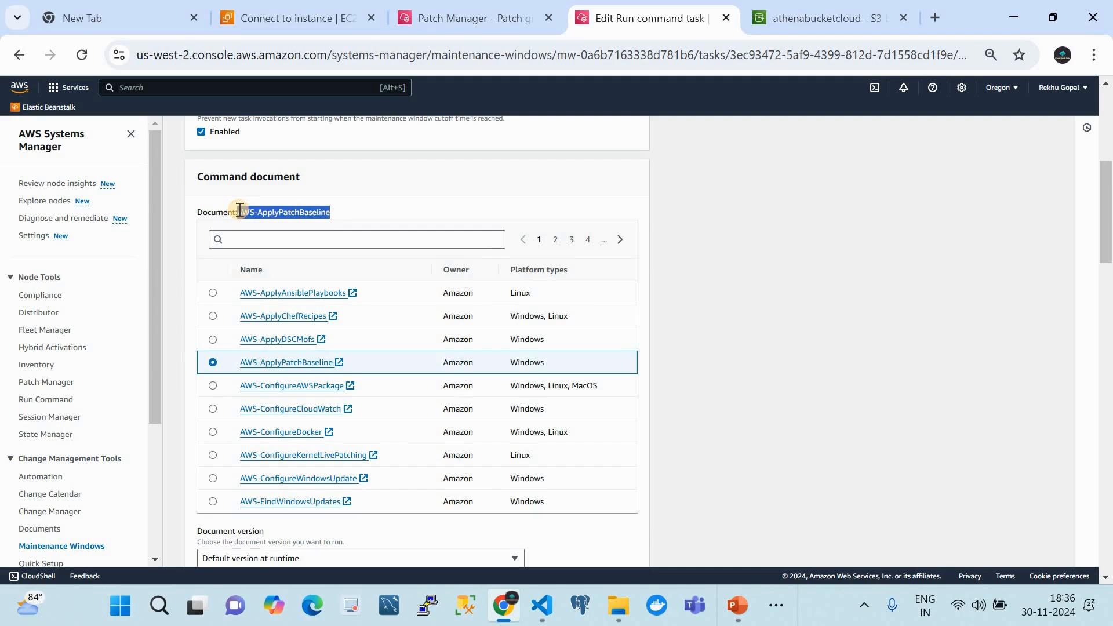
left_click(249, 241)
key("ctrl+v")
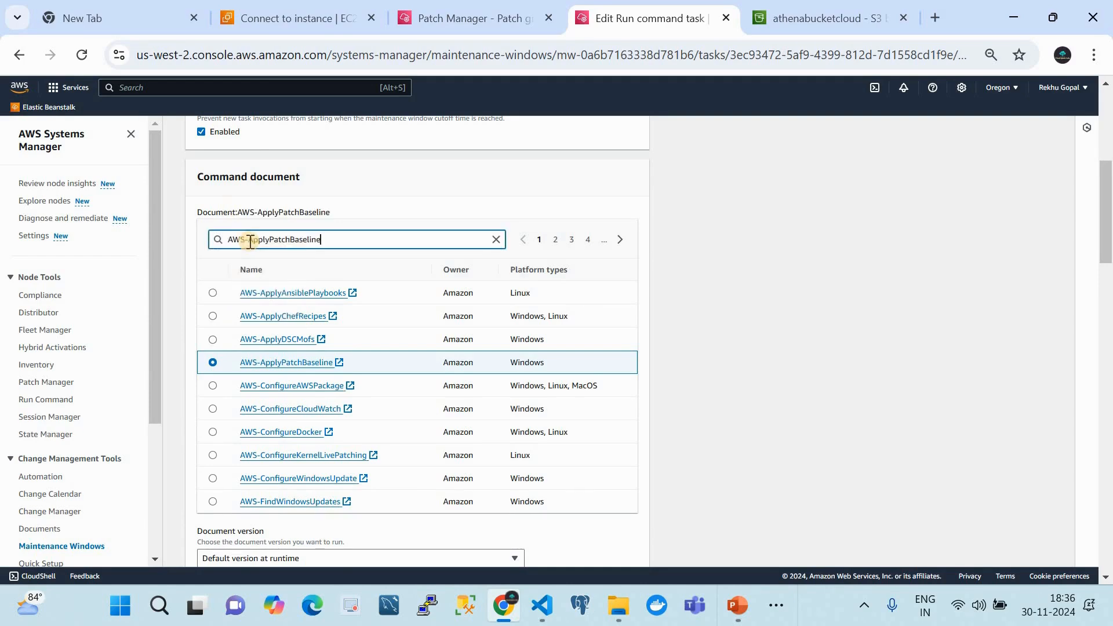
key("Return")
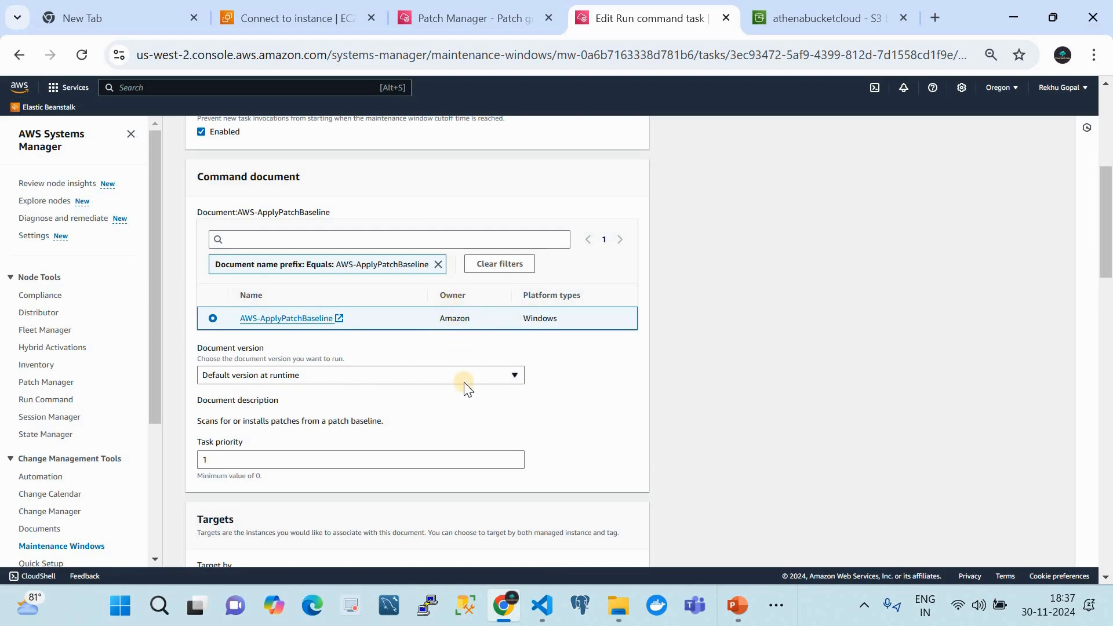
Examine the task's priority, targets, rate control, IAM service role, S3 output, SNS notification and operation parameter settings.
scroll(463, 382, "down", 2)
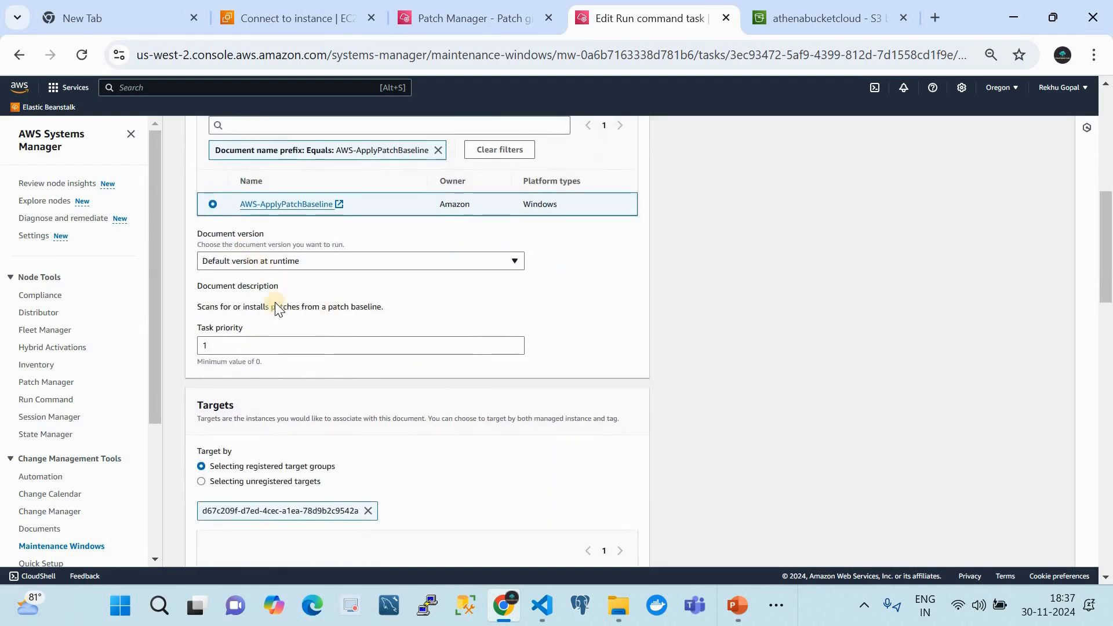
scroll(264, 355, "down", 2)
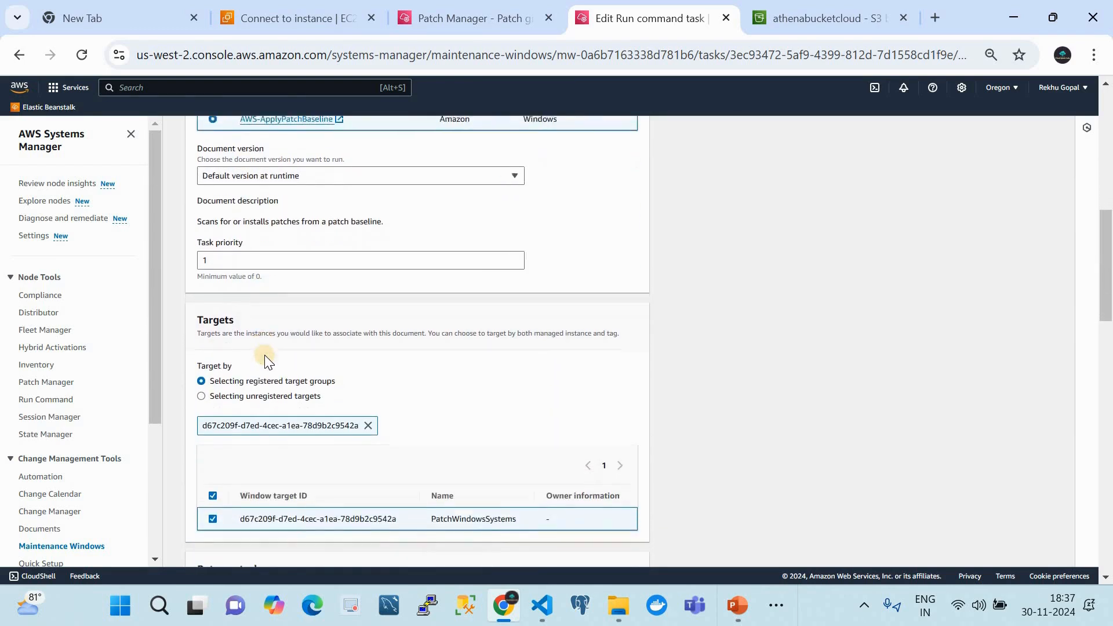
scroll(217, 377, "down", 2)
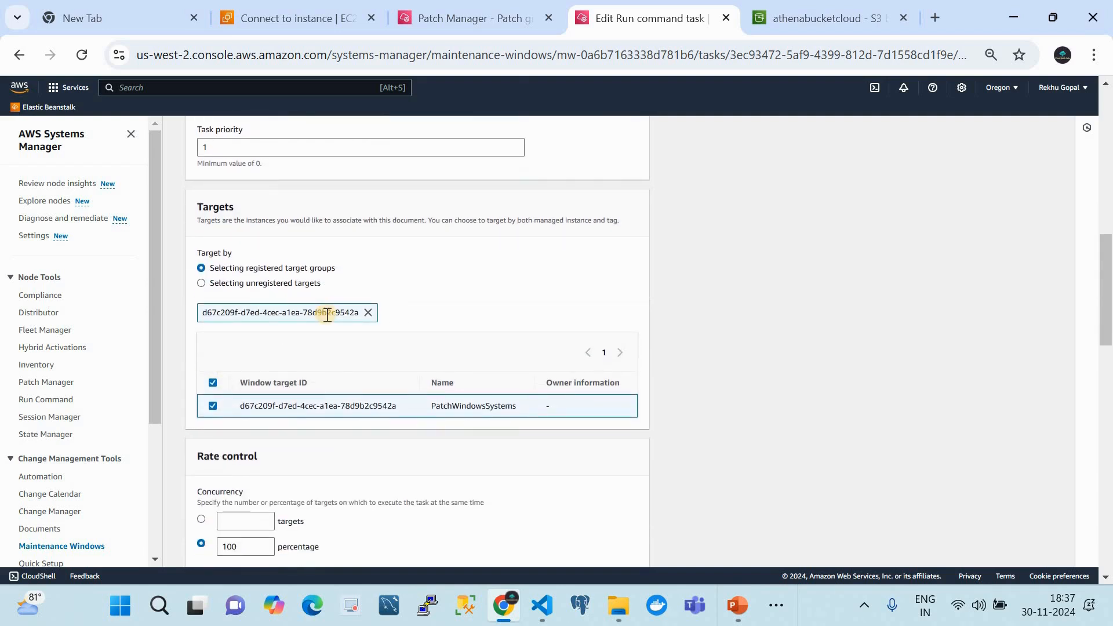
scroll(325, 384, "down", 3)
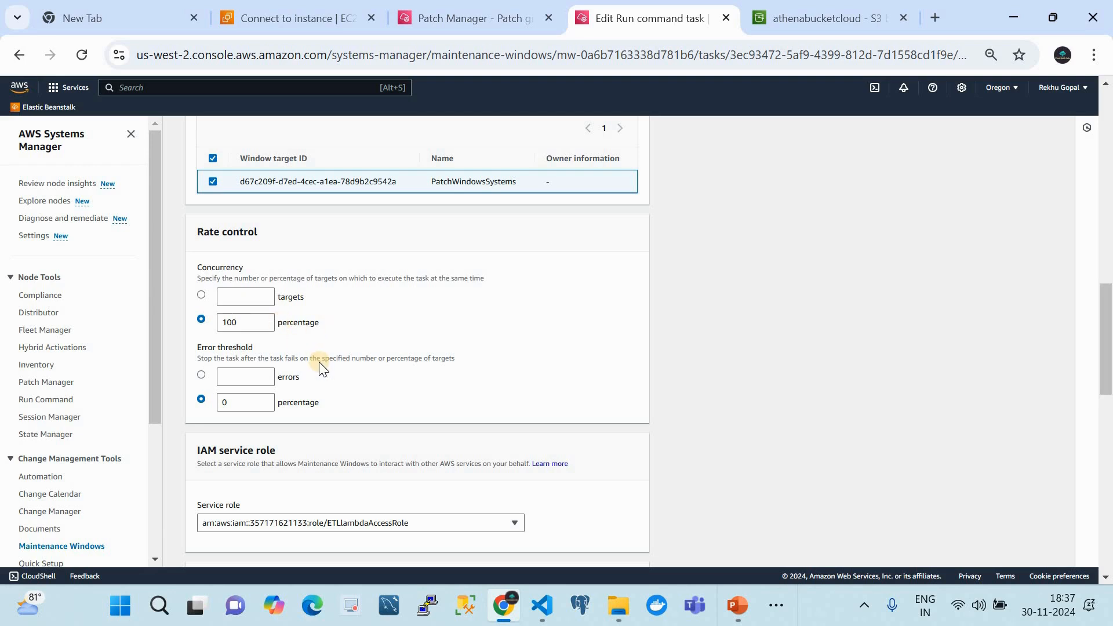
scroll(320, 367, "down", 2)
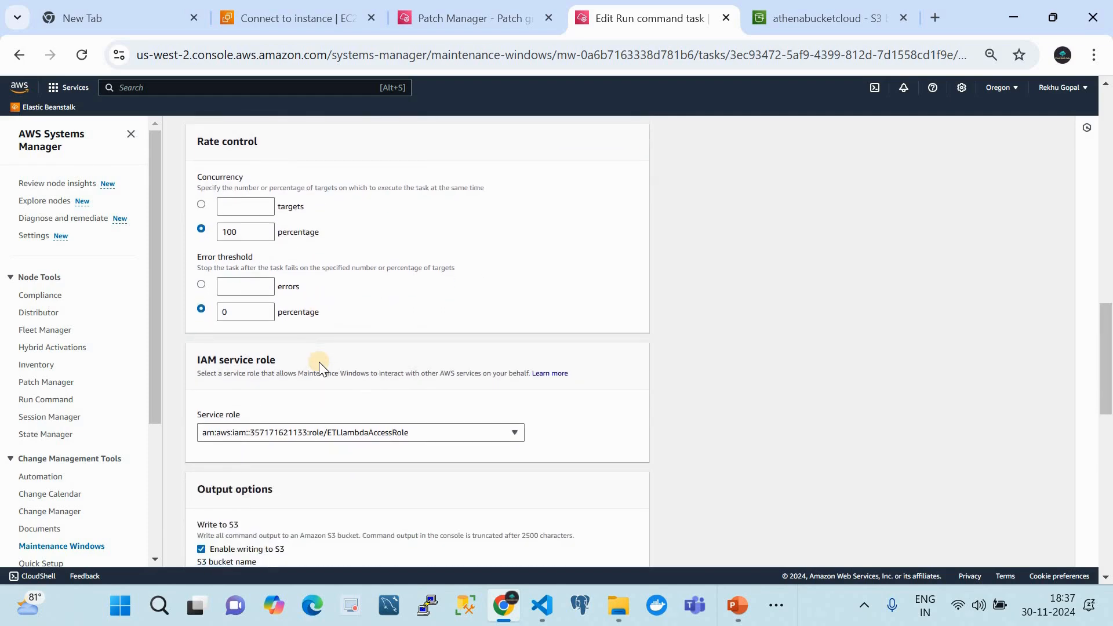
scroll(356, 404, "down", 3)
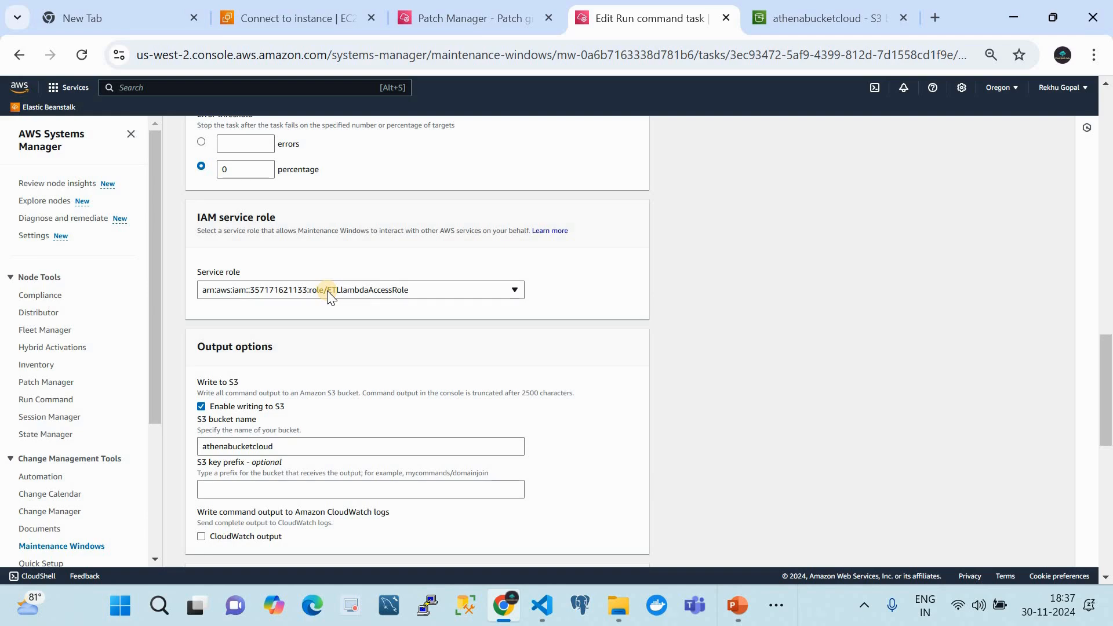
scroll(347, 339, "down", 2)
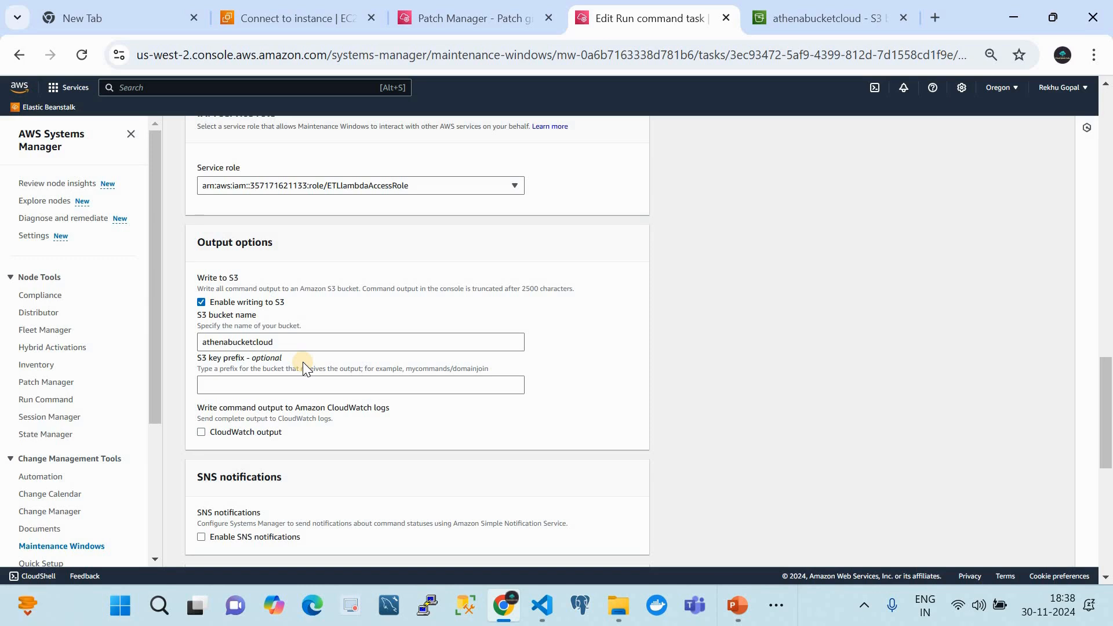
scroll(302, 361, "down", 4)
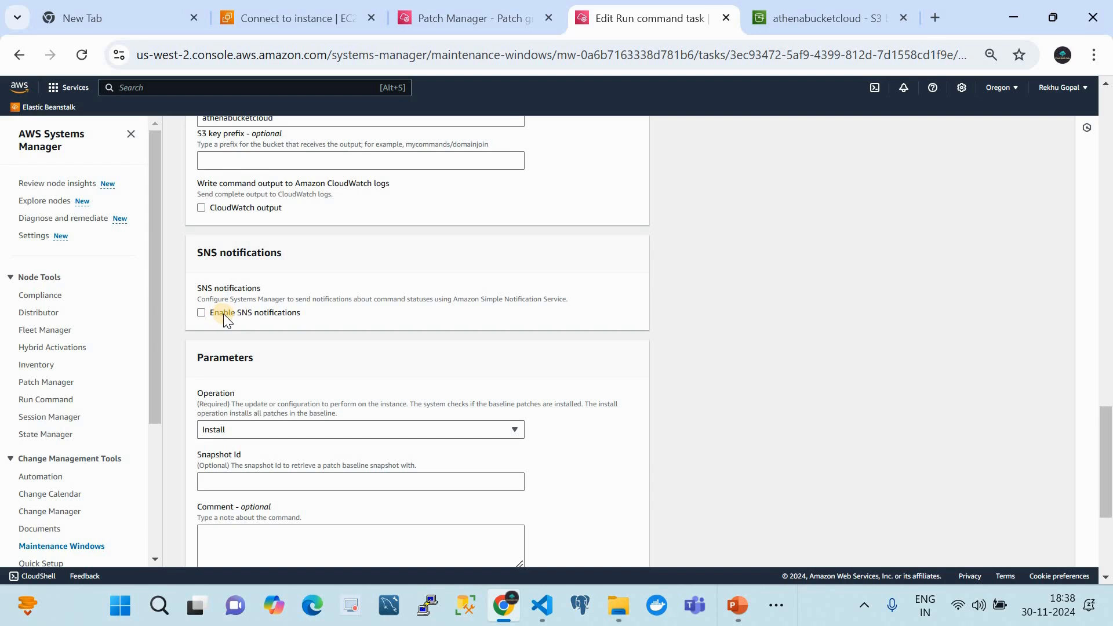
scroll(224, 314, "down", 1)
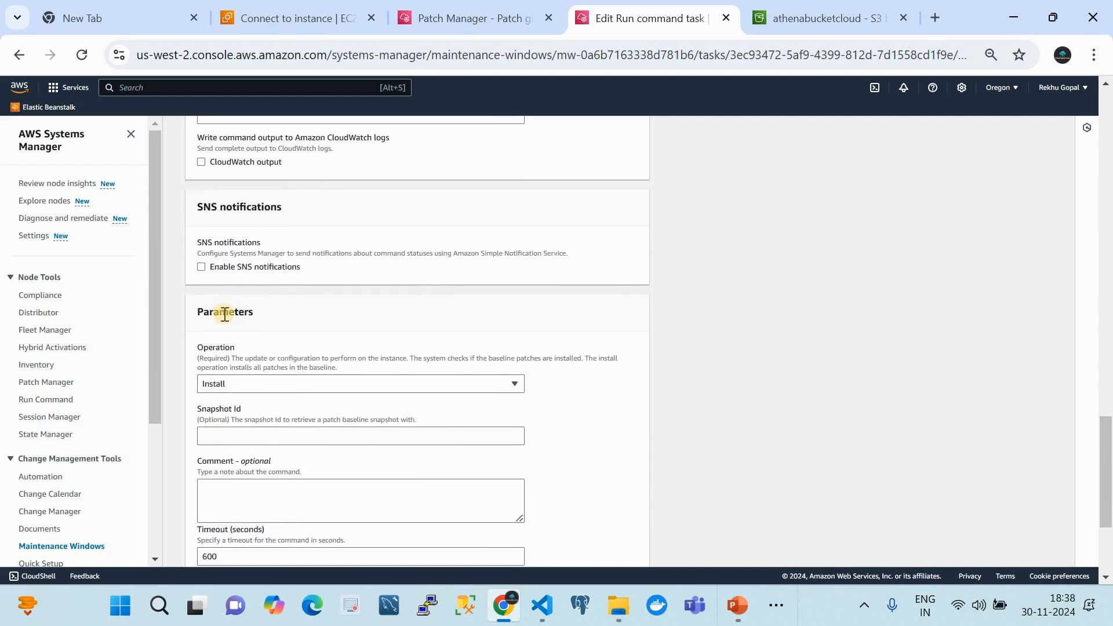
scroll(223, 315, "down", 2)
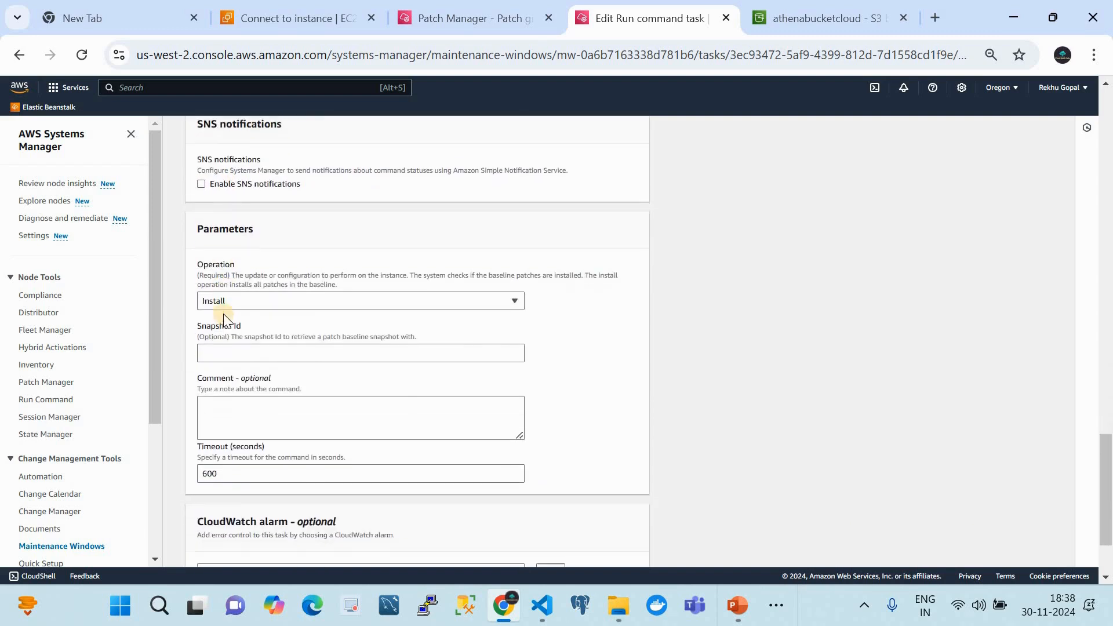
Recheck the command document's platform type and the task's remaining parameters, and cancel the task edit.
scroll(257, 239, "up", 15)
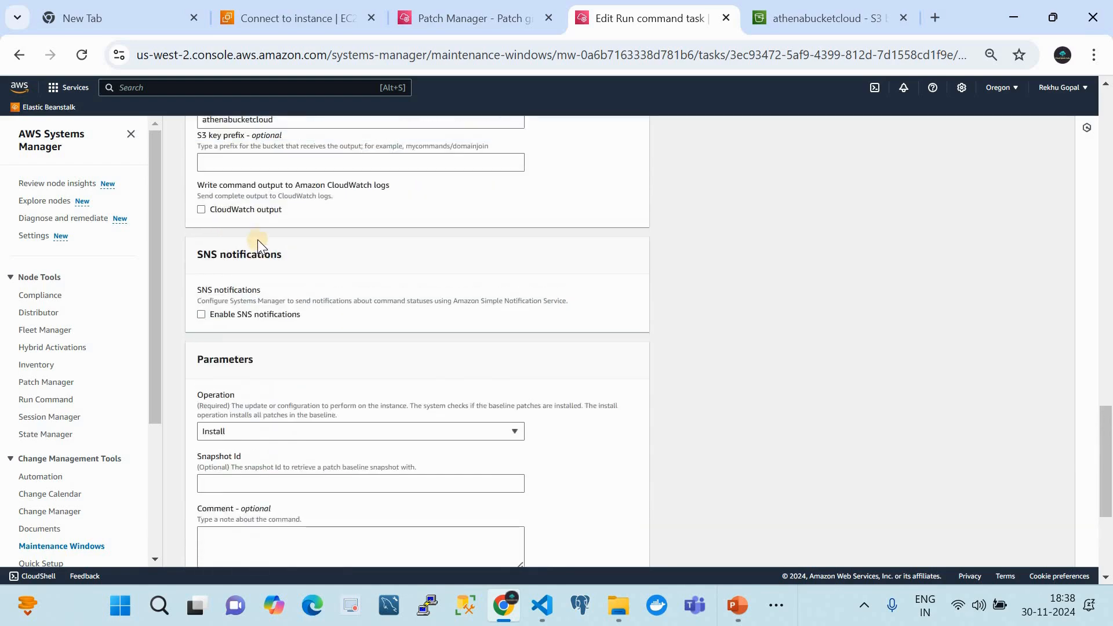
scroll(257, 239, "up", 9)
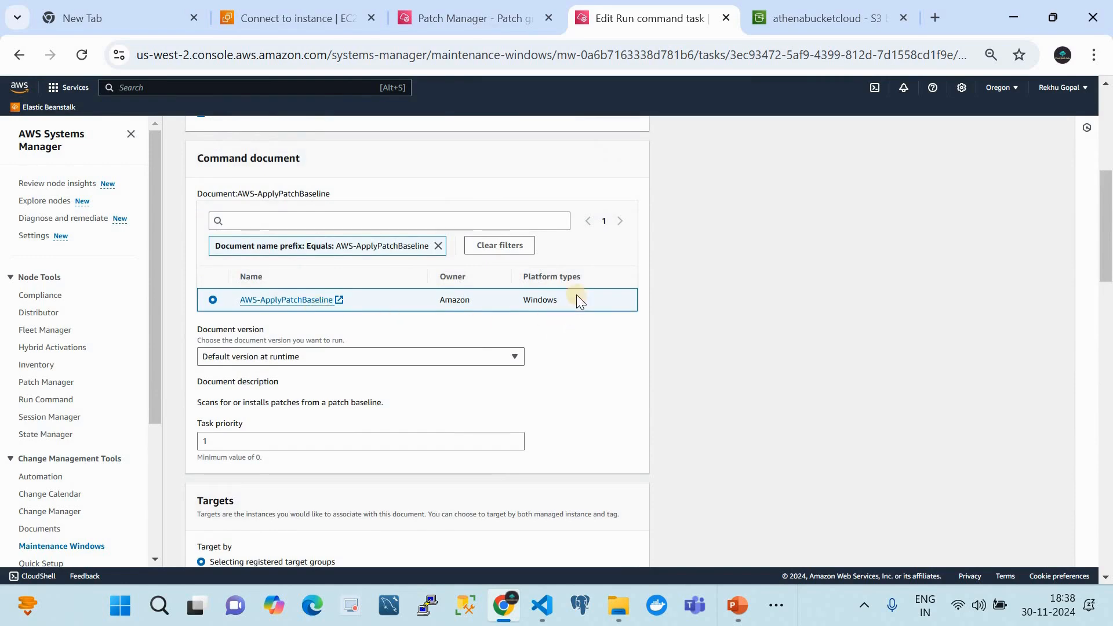
scroll(528, 334, "down", 20)
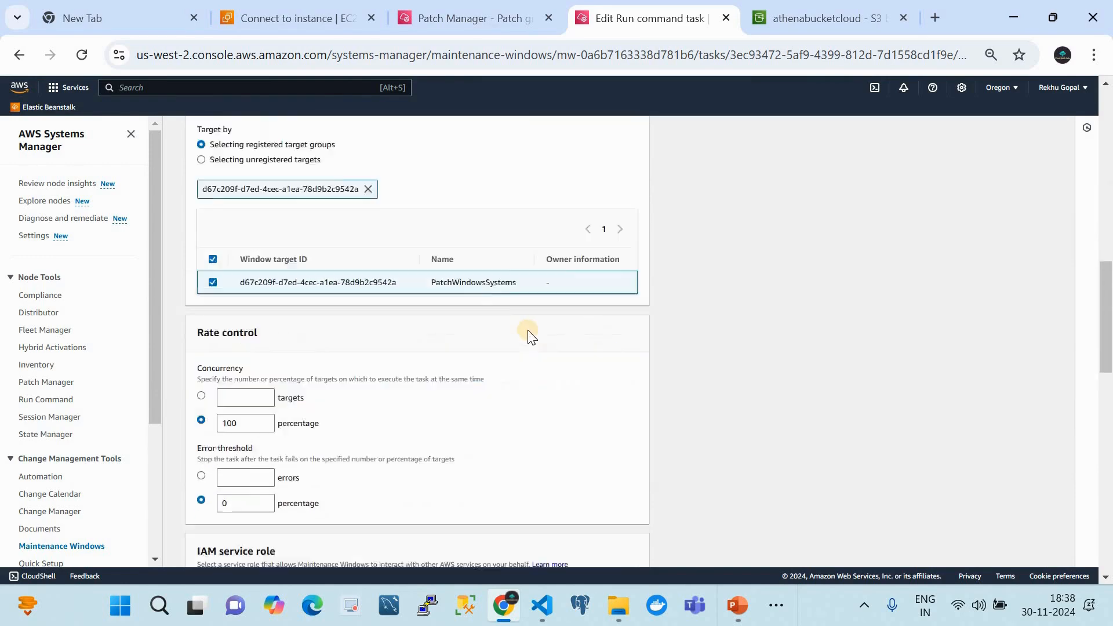
scroll(528, 329, "down", 4)
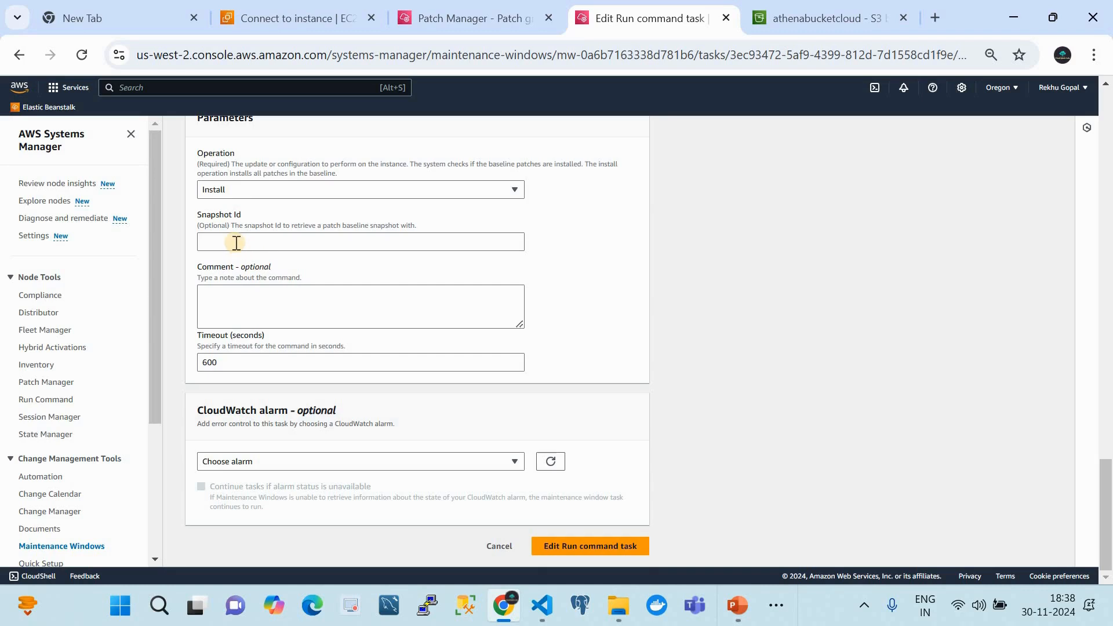
left_click(250, 294)
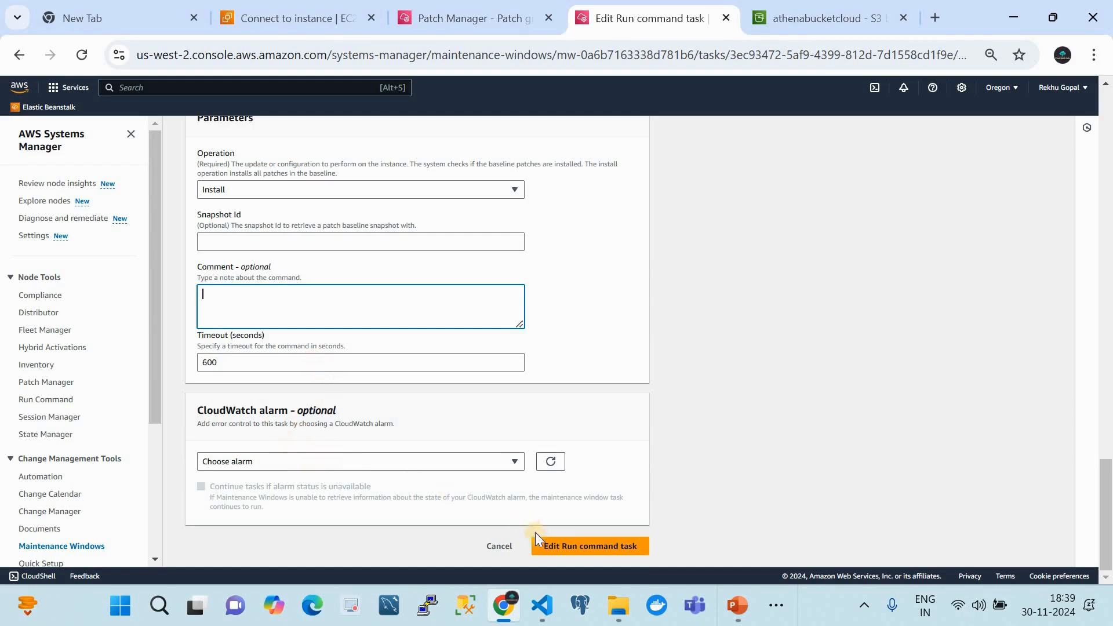
left_click(500, 547)
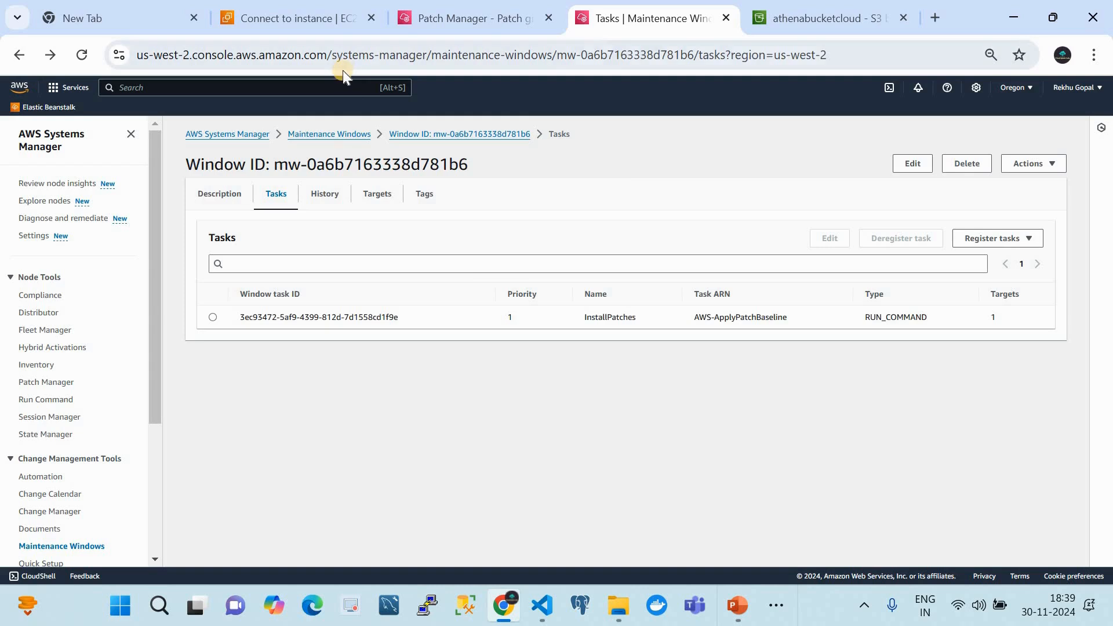
Return to the maintenance windows list and open Patch Manager's compliance reporting to check the node patching details.
left_click(328, 134)
scroll(113, 434, "down", 3)
scroll(113, 437, "down", 1)
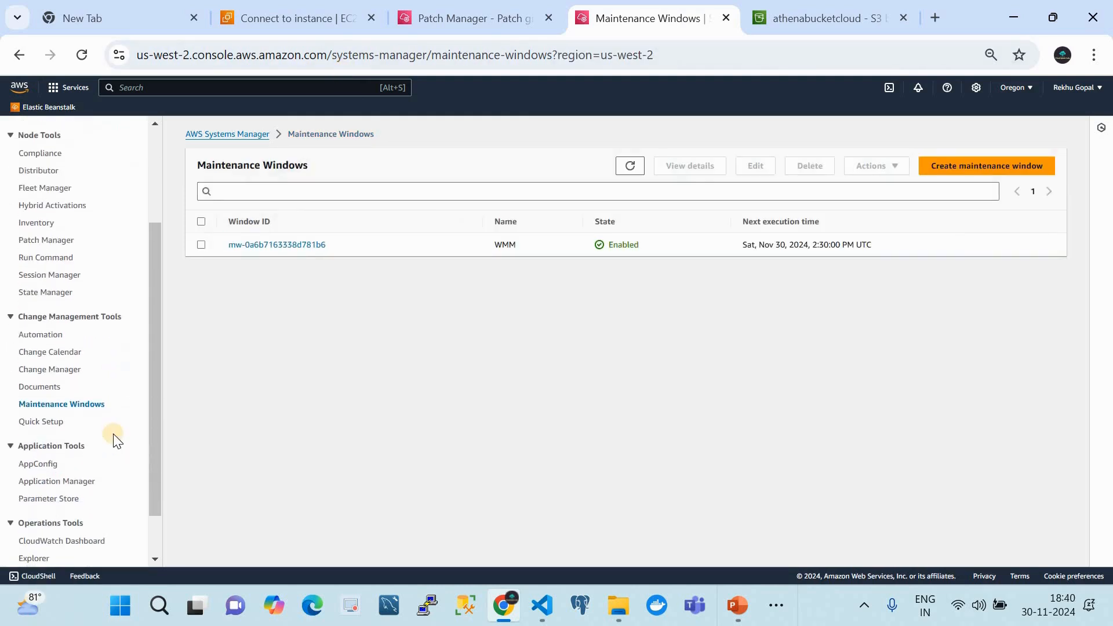
left_click(36, 240)
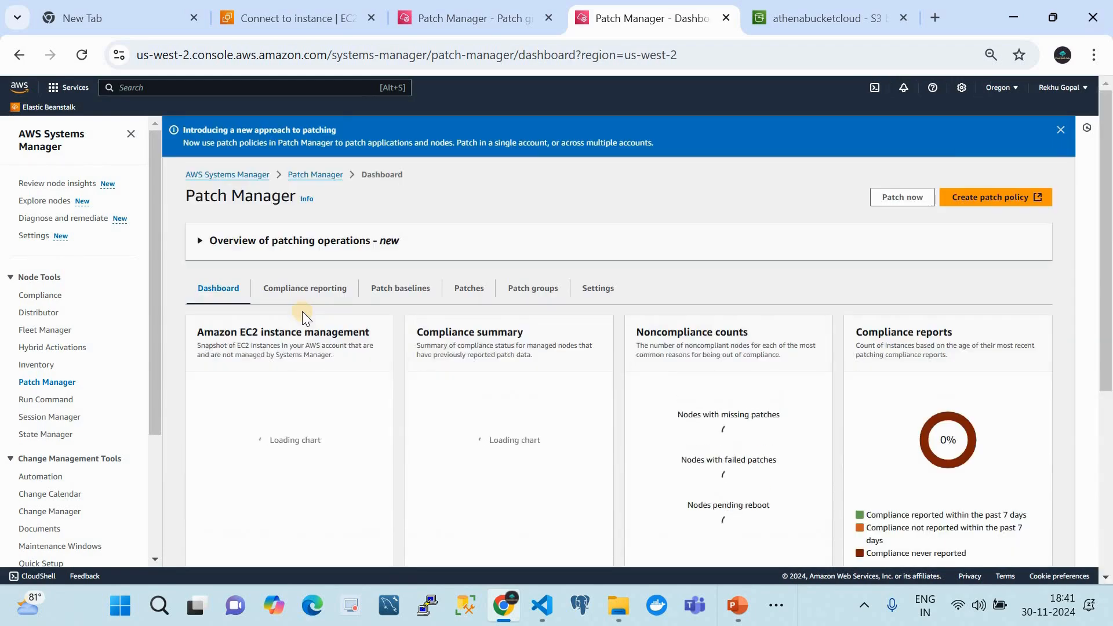
left_click(305, 248)
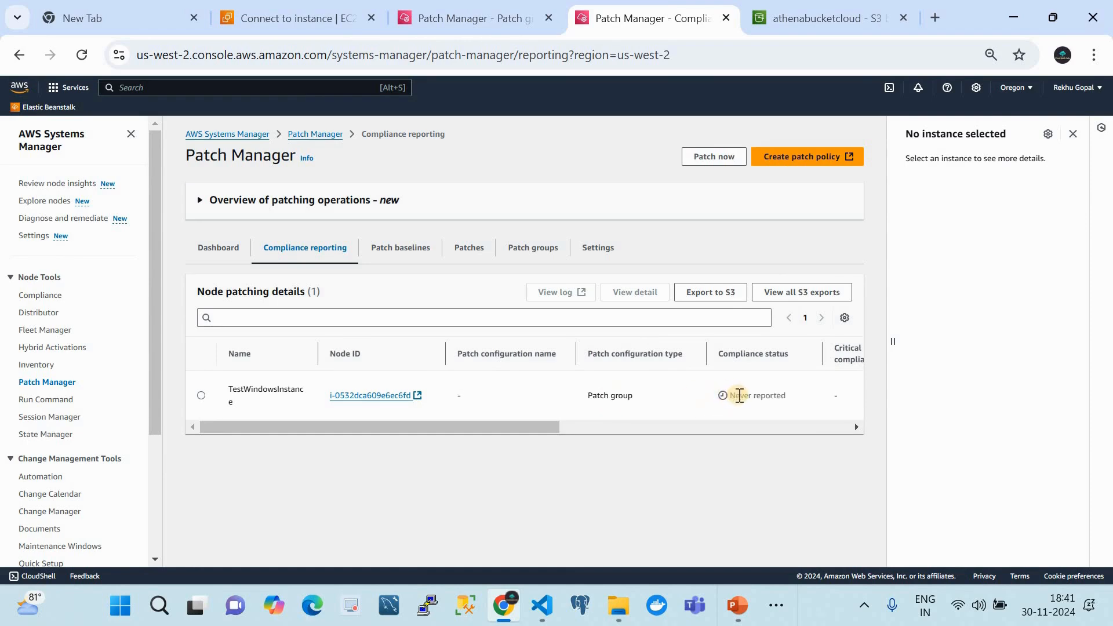
Switch to the EC2 console, open the instances list and close the Amazon Q panel.
left_click(316, 13)
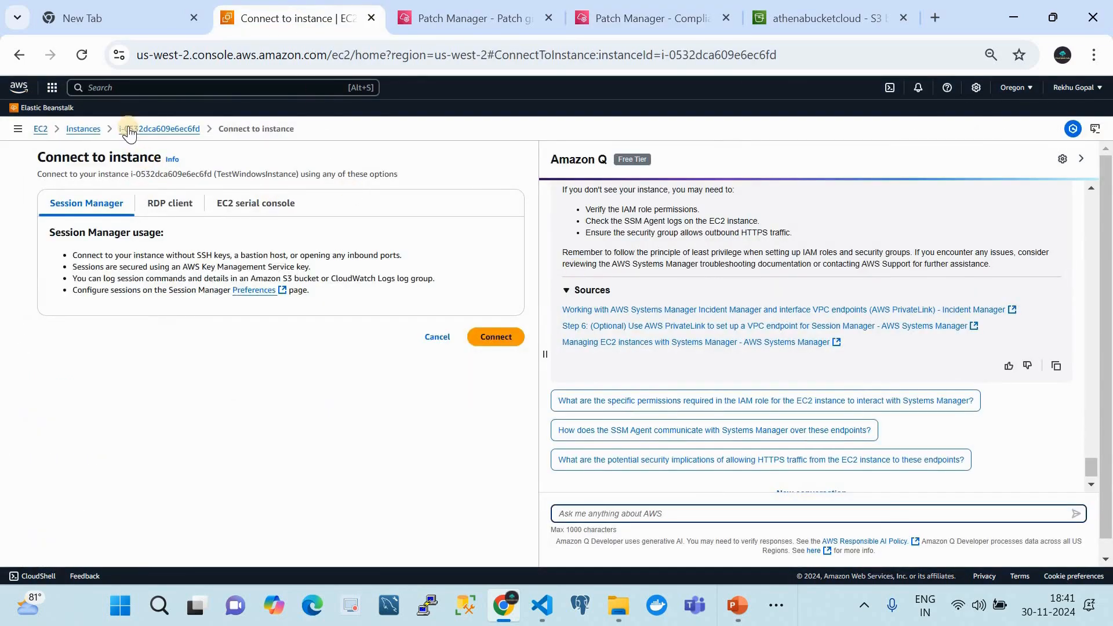
left_click(84, 129)
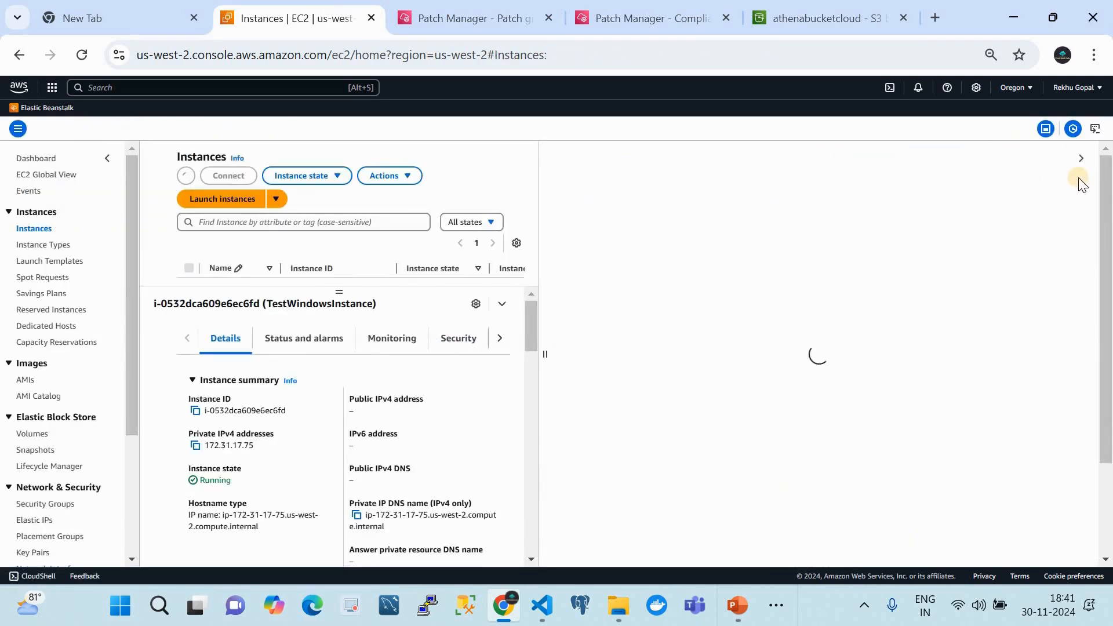
left_click(1079, 157)
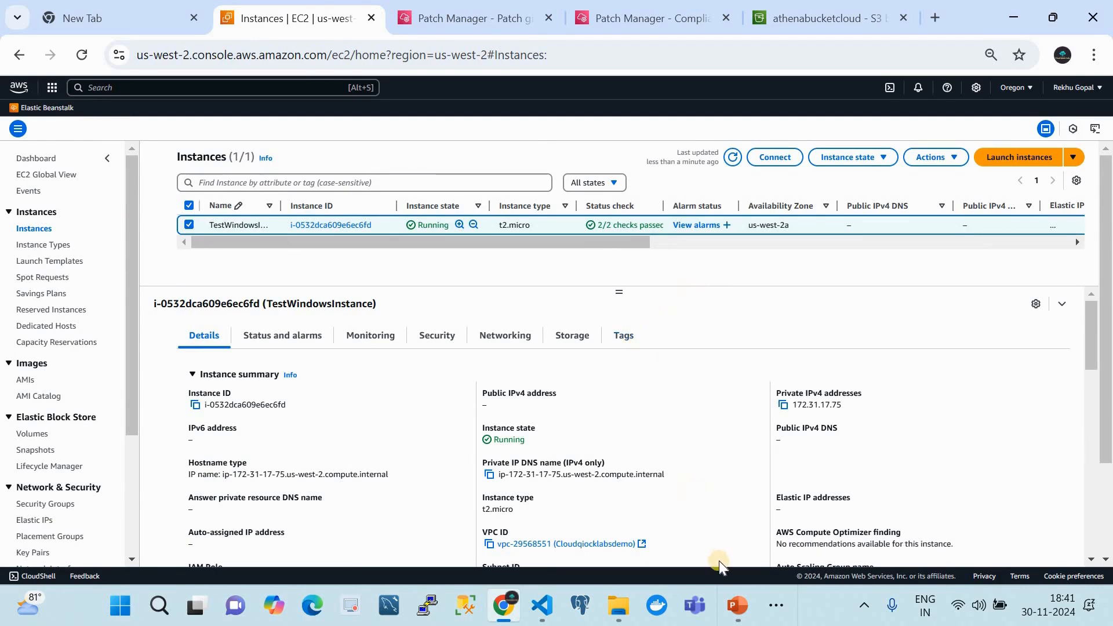
Review the Windows Server 2022 patching diagram in PowerPoint and return to the EC2 instances list in Chrome.
mouse_move(735, 592)
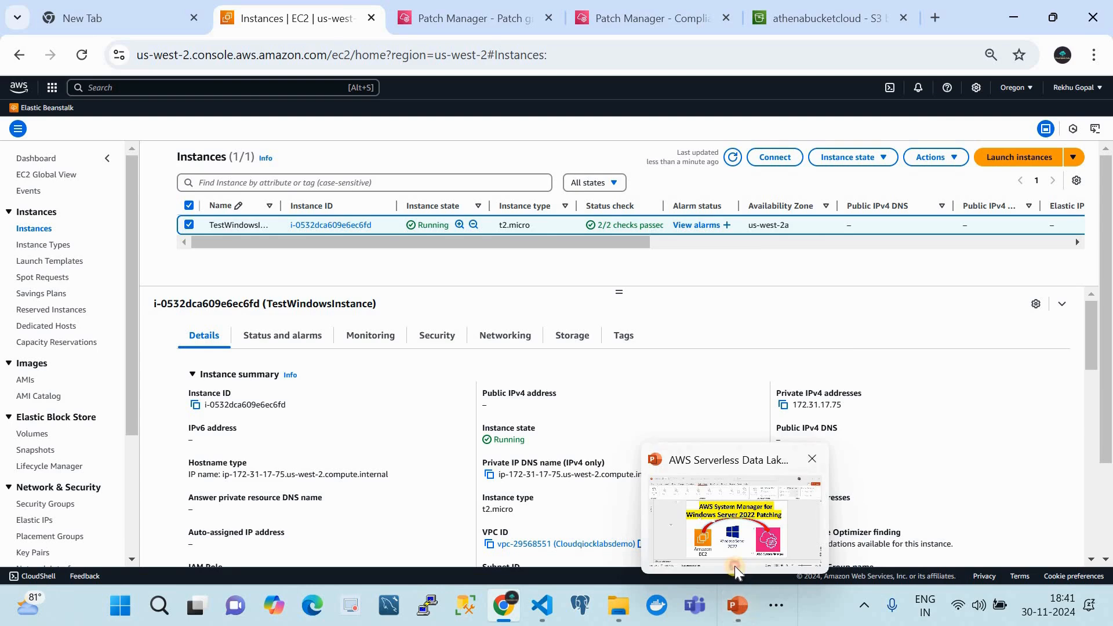
left_click(735, 566)
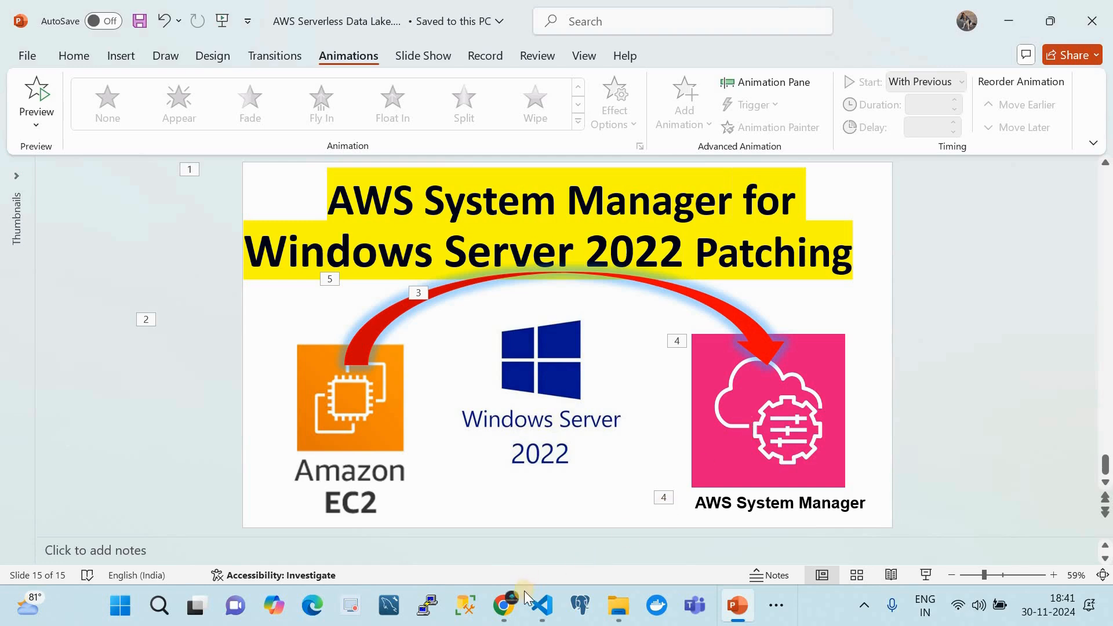
left_click(504, 606)
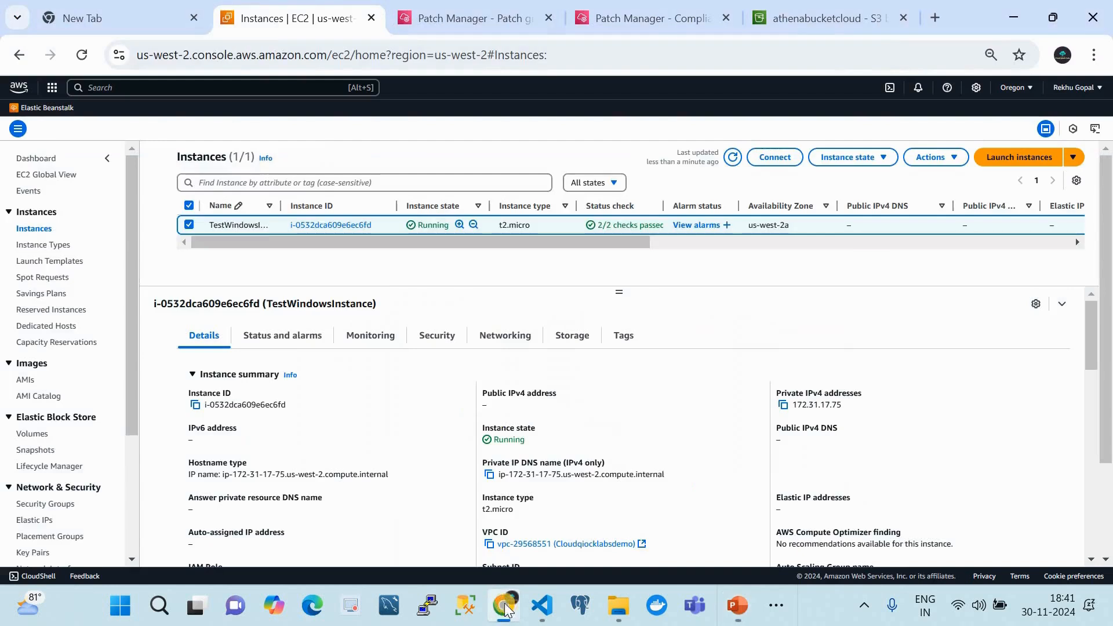
Open tag management for TestWindowsInstance and add a tag with the key env and the value dev.
left_click(623, 344)
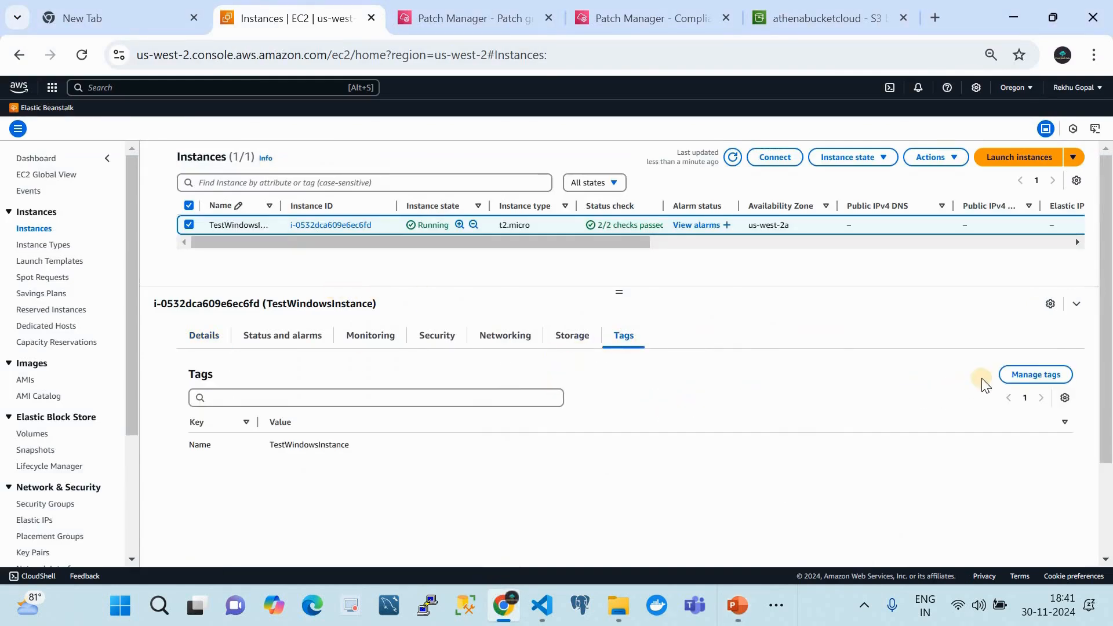
left_click(1014, 375)
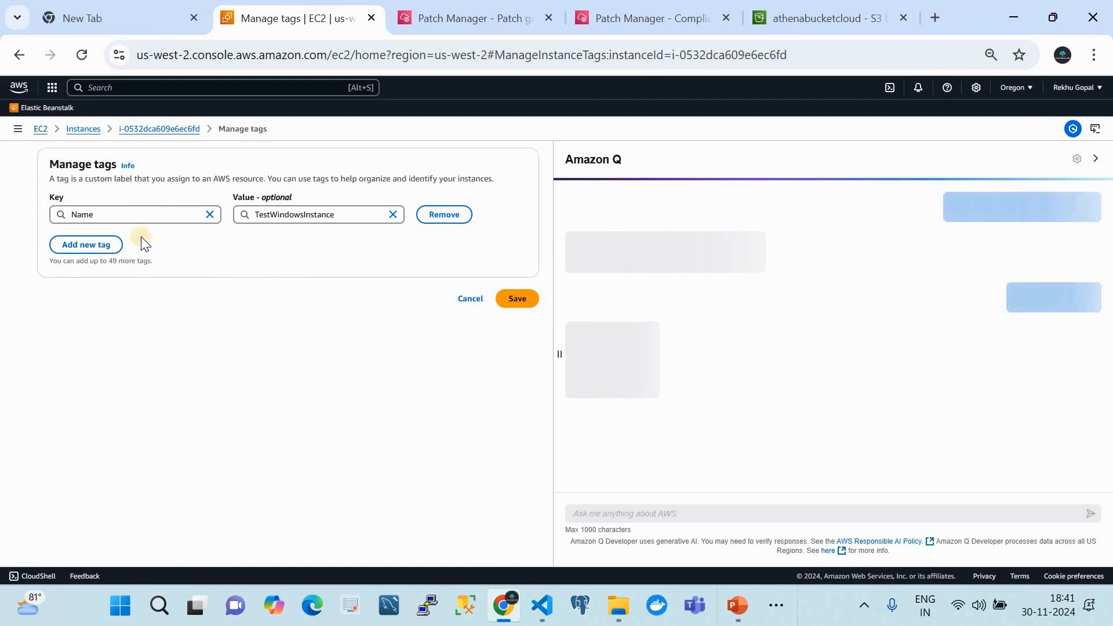
left_click(109, 244)
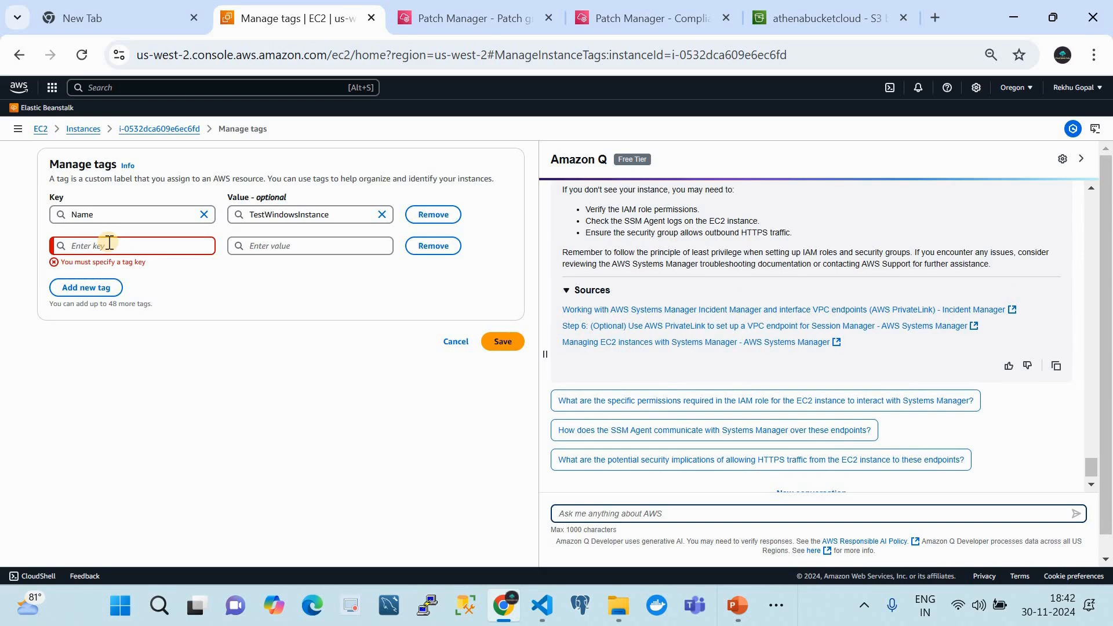
type("env")
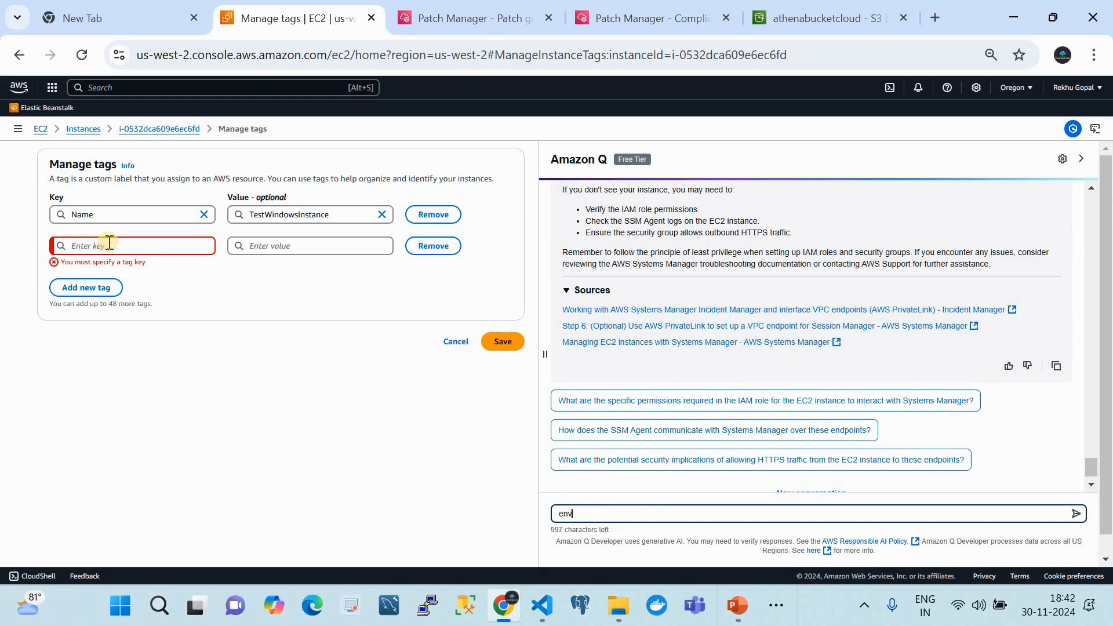
left_click(109, 244)
type("env")
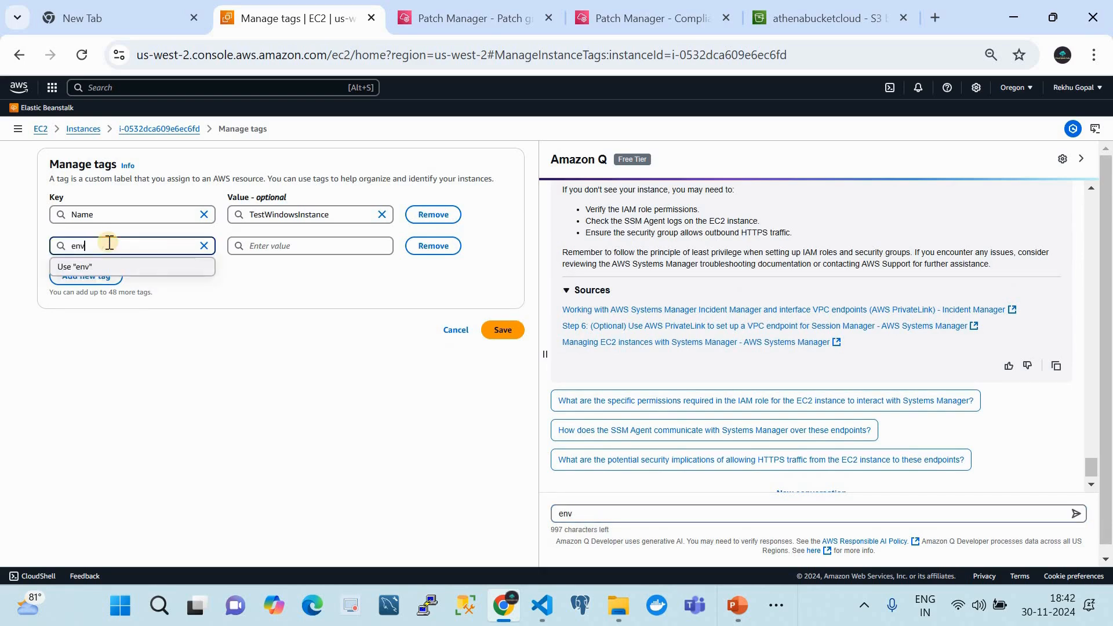
left_click(265, 245)
type("dev")
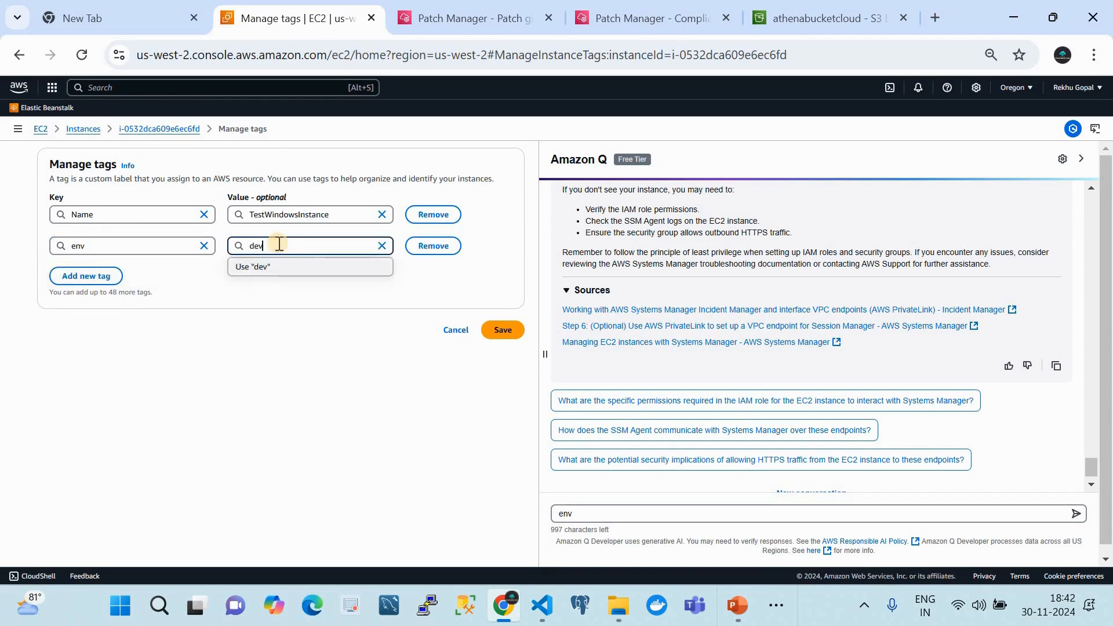
Add another tag to the instance with the key Patch Group.
left_click(107, 276)
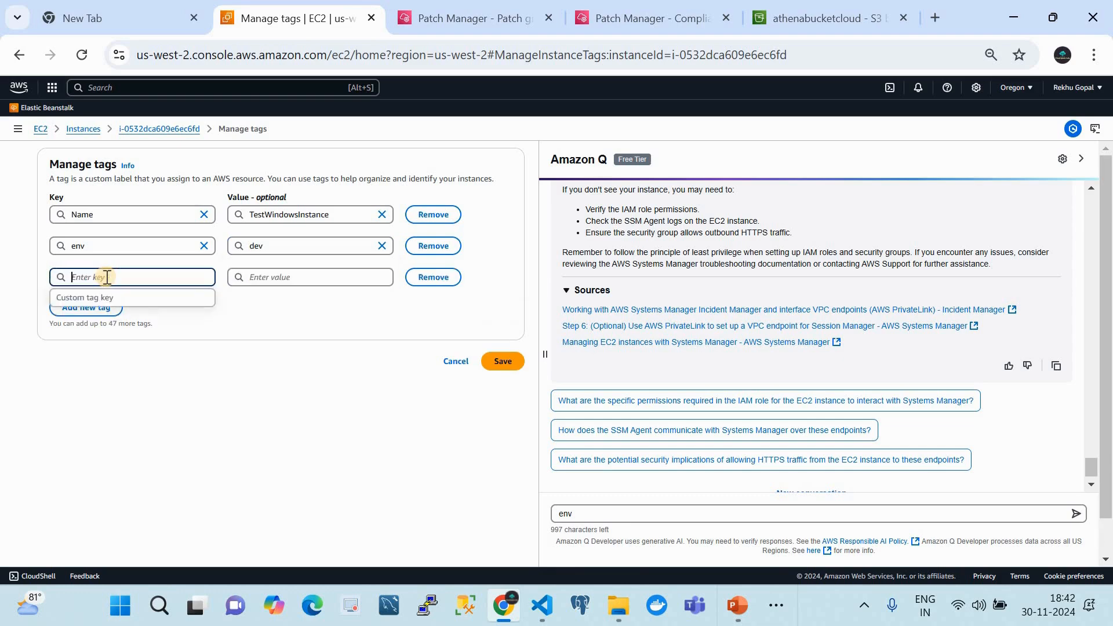
type("Pat")
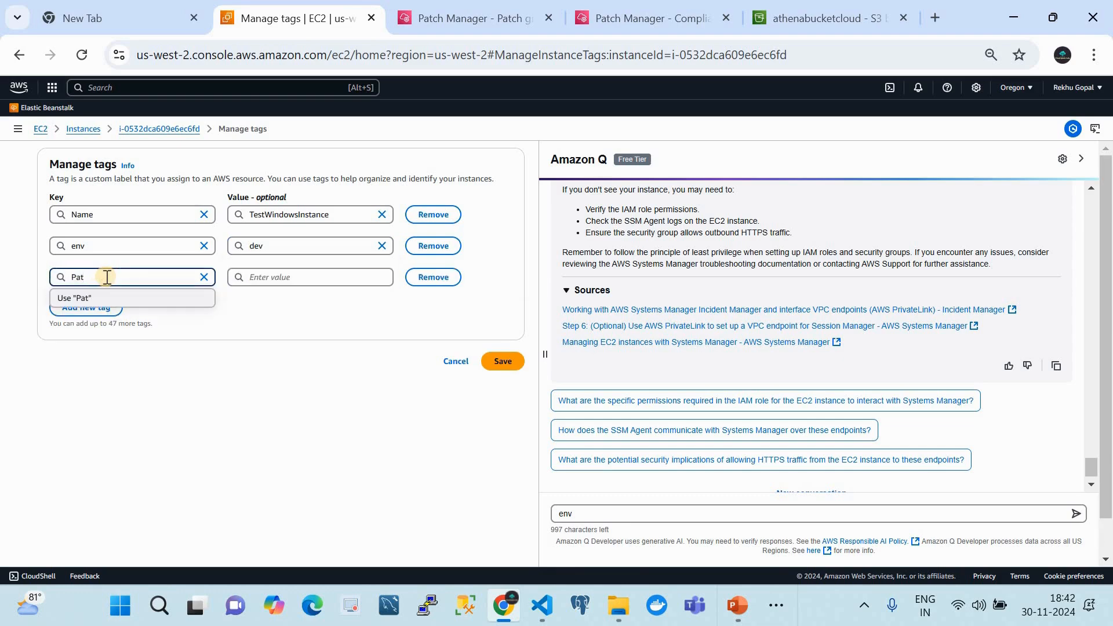
type("ch Group")
left_click(272, 277)
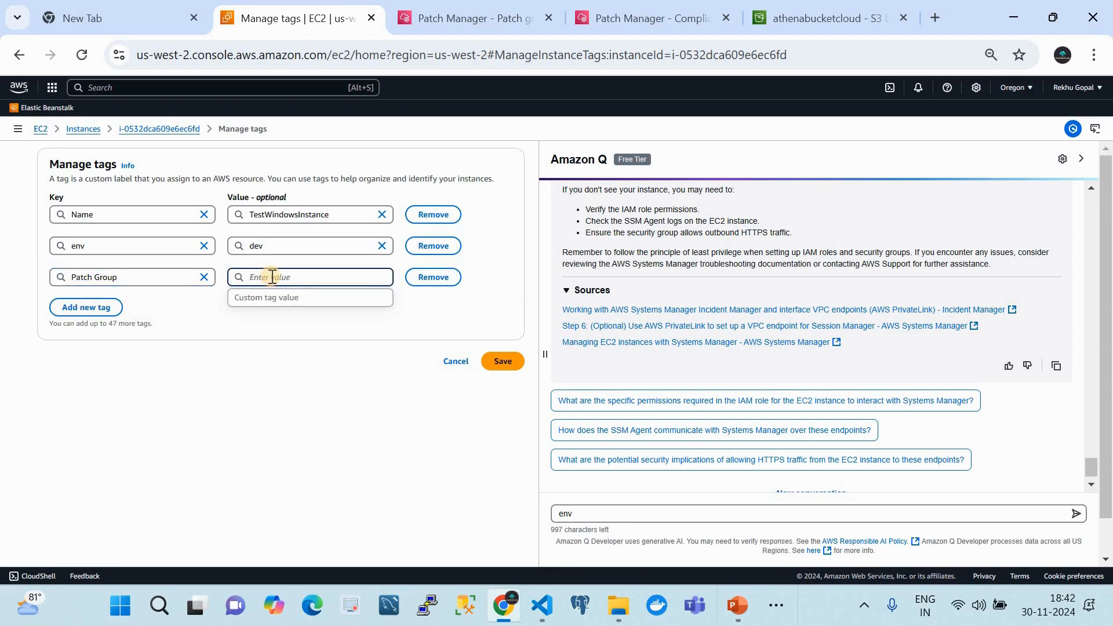
Check the PatchGroup entry of the baseline registration output in VS Code's terminal and return to the tag form in Chrome.
left_click(542, 594)
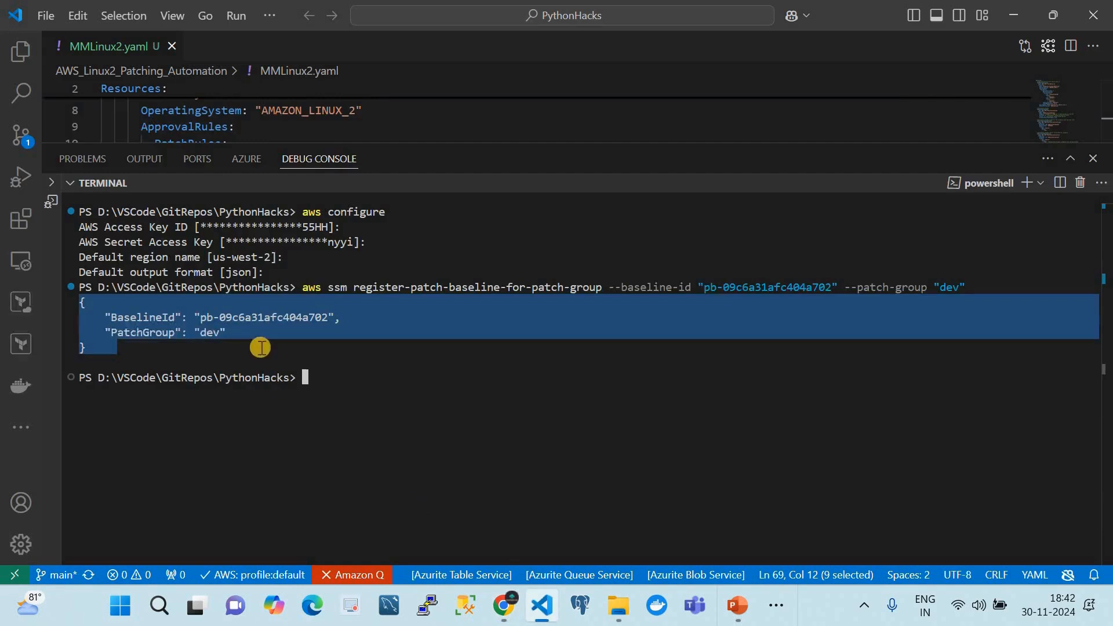
double_click(135, 332)
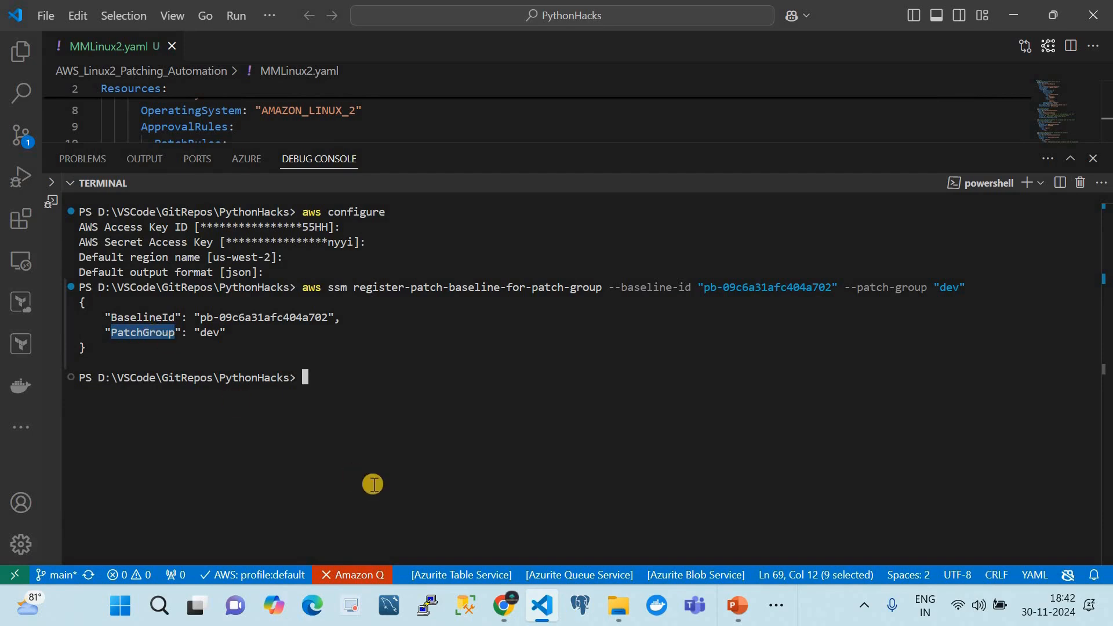
left_click(503, 605)
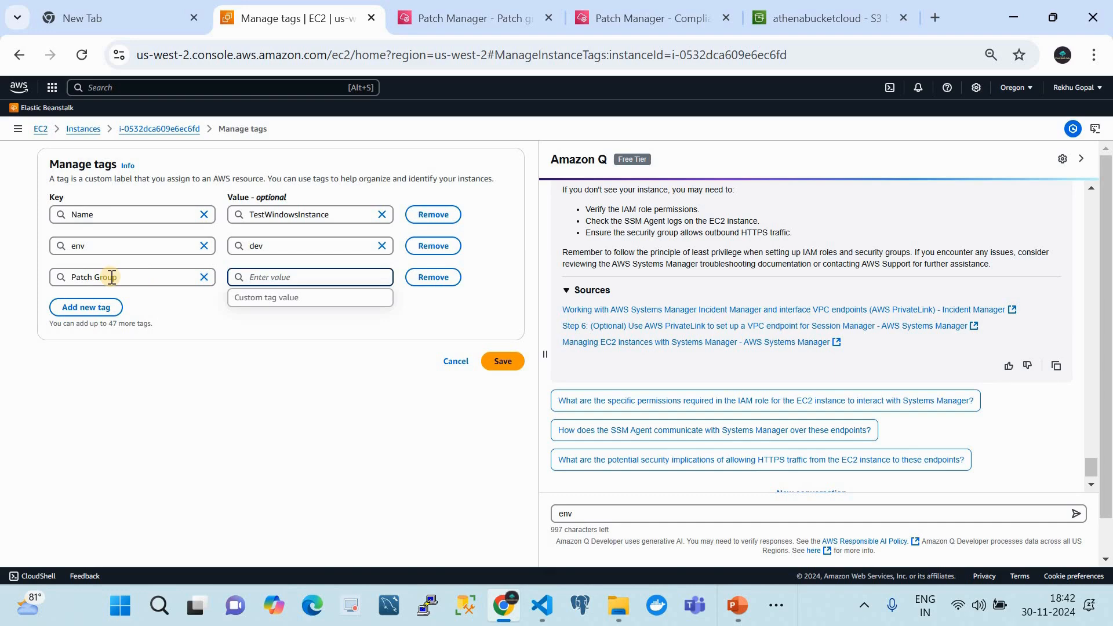
Set the Patch Group tag's value to dev, save the tags and check them in the instance's tag list.
type("dev")
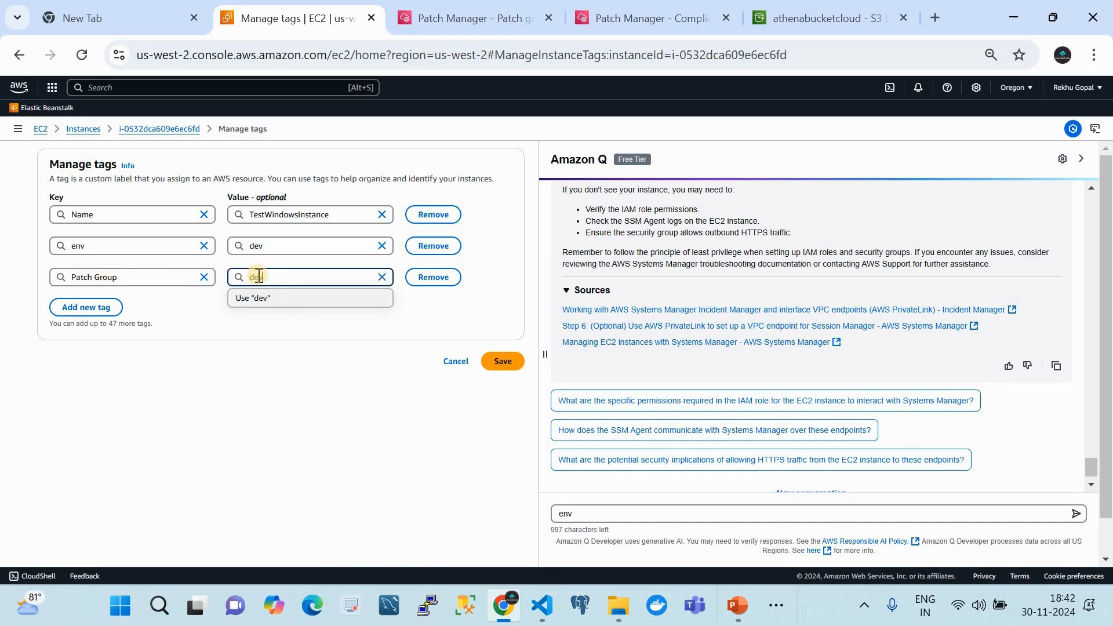
left_click(271, 294)
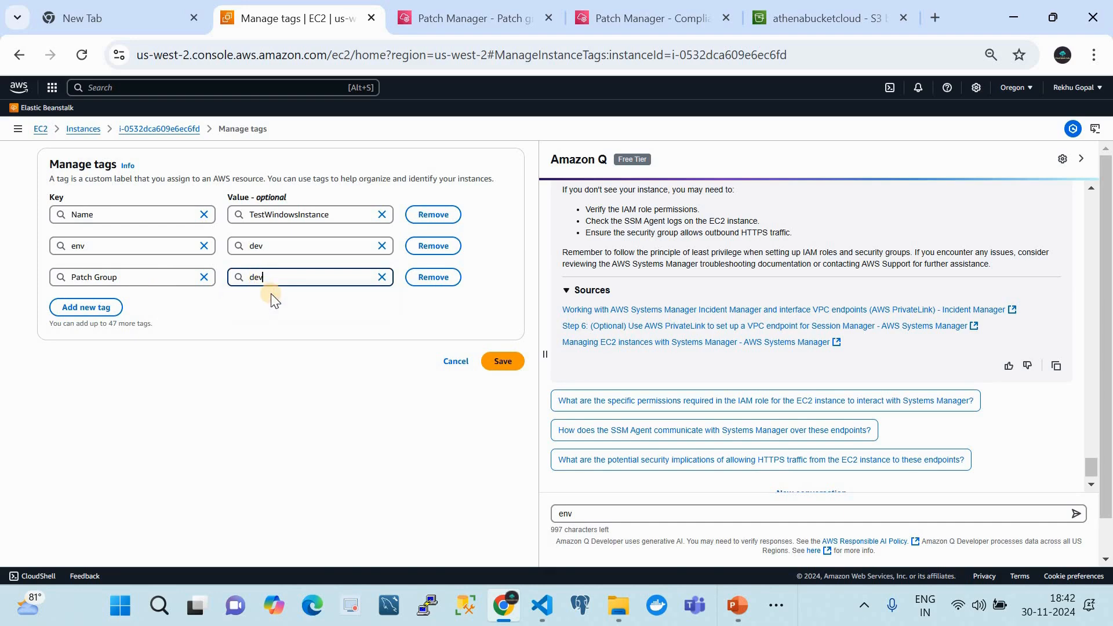
left_click(499, 360)
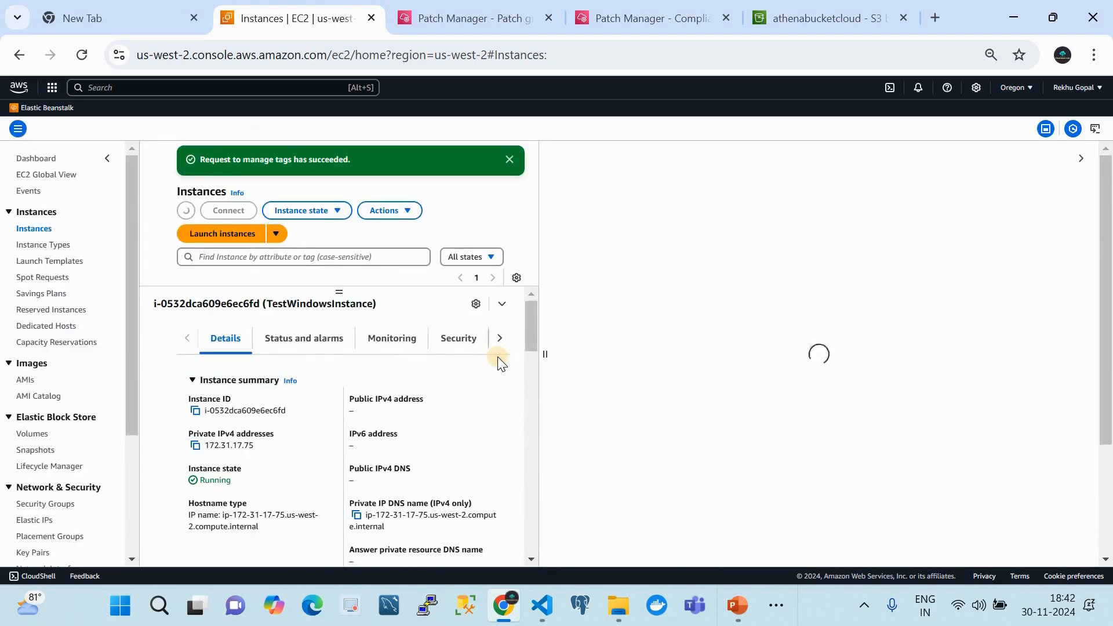
left_click(1081, 158)
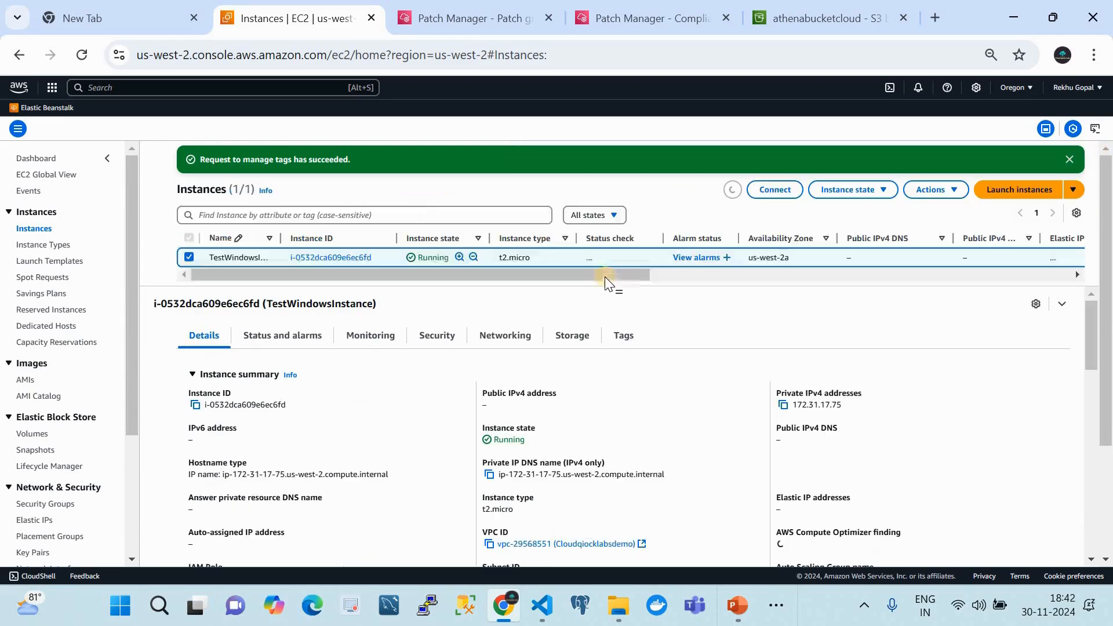
left_click(634, 336)
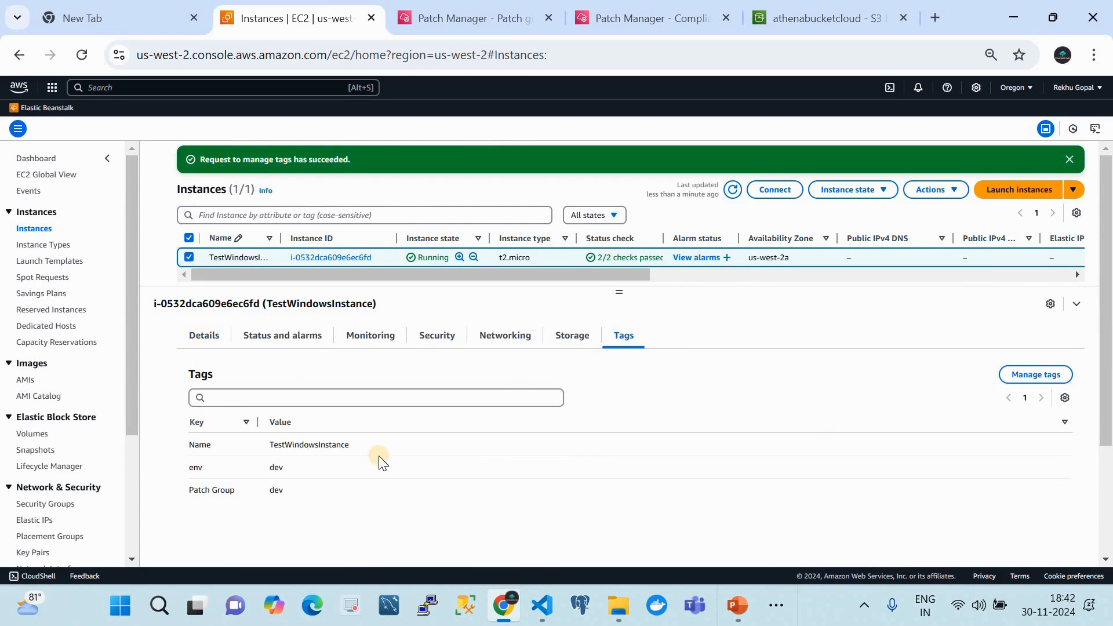
Return to Patch Manager and check the dashboard's compliance summary and compliance reports charts.
left_click(465, 11)
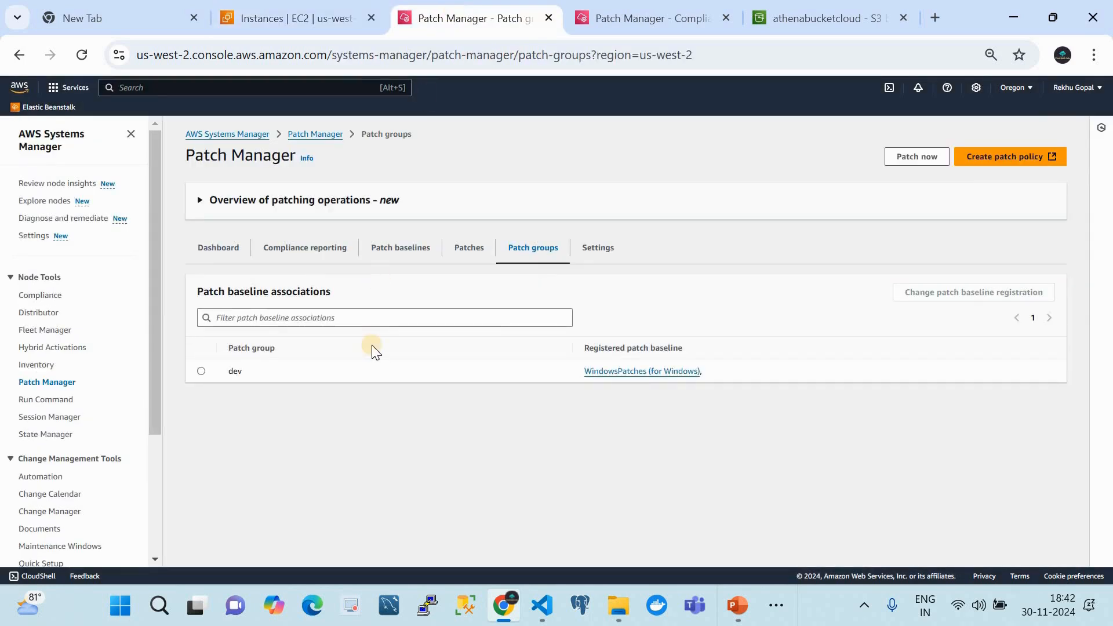
left_click(294, 261)
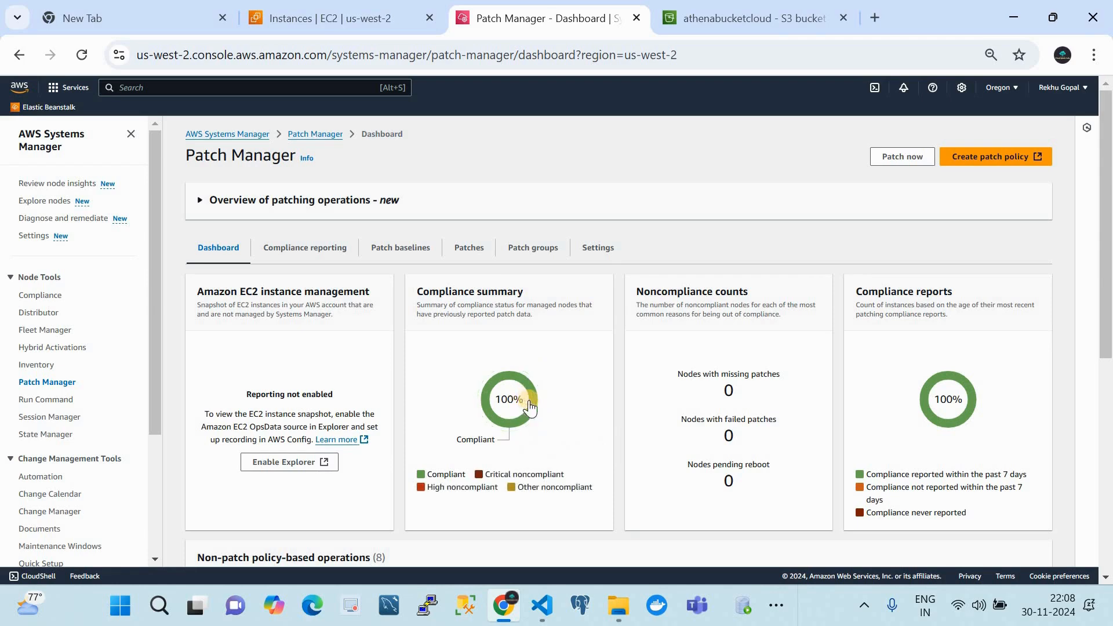
mouse_move(528, 409)
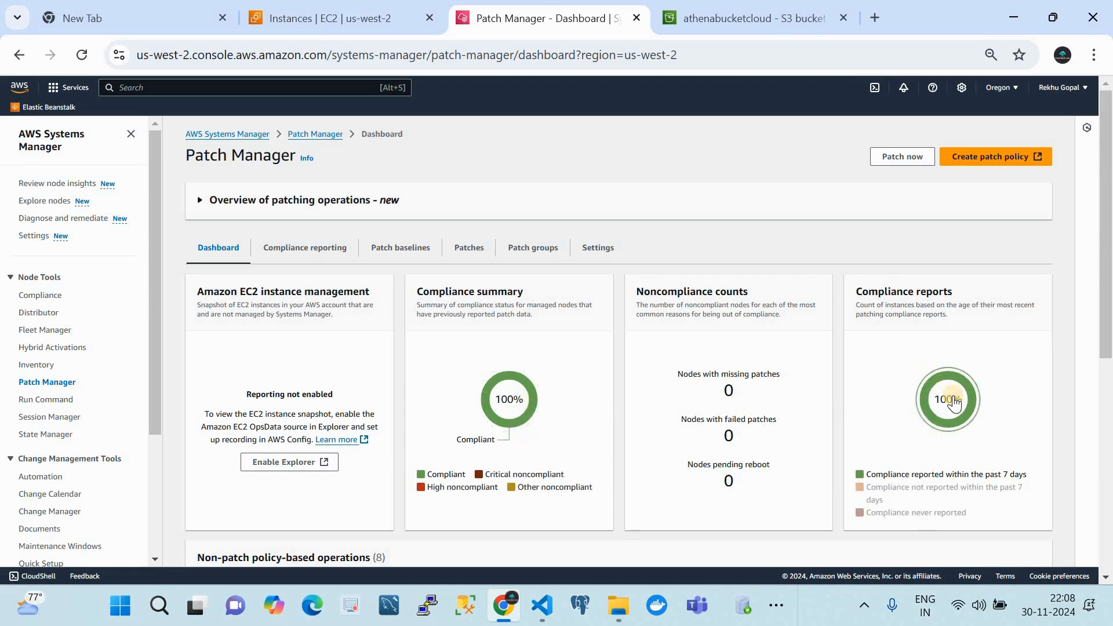
mouse_move(953, 428)
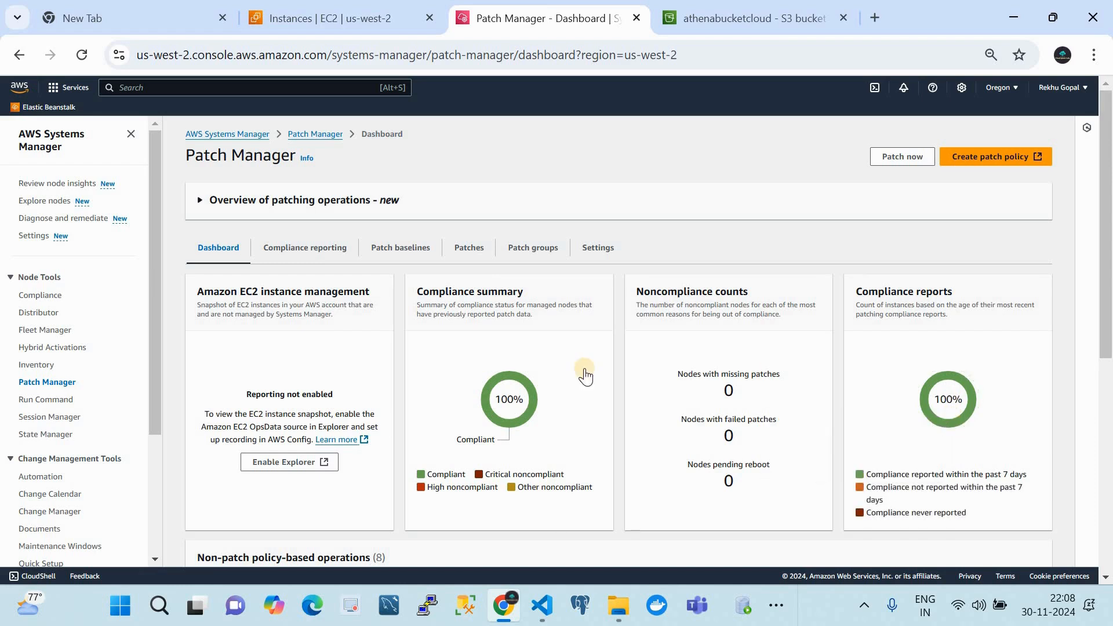
Open compliance reporting and examine TestWindowsInstance's compliance status, last operation date, operating system and baseline used.
left_click(312, 252)
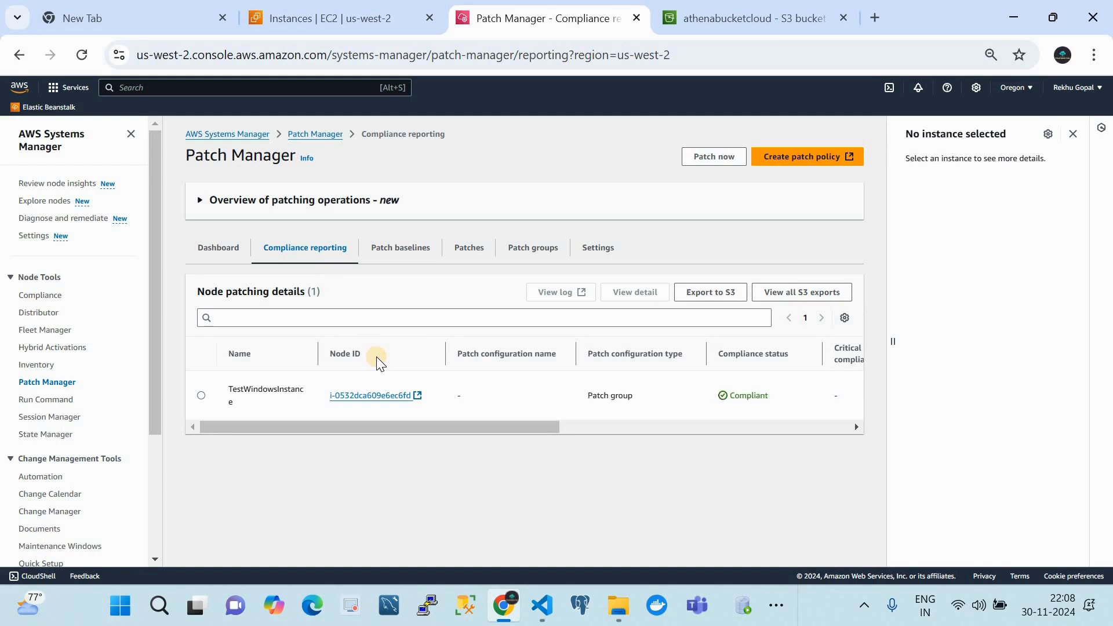
left_click(1073, 135)
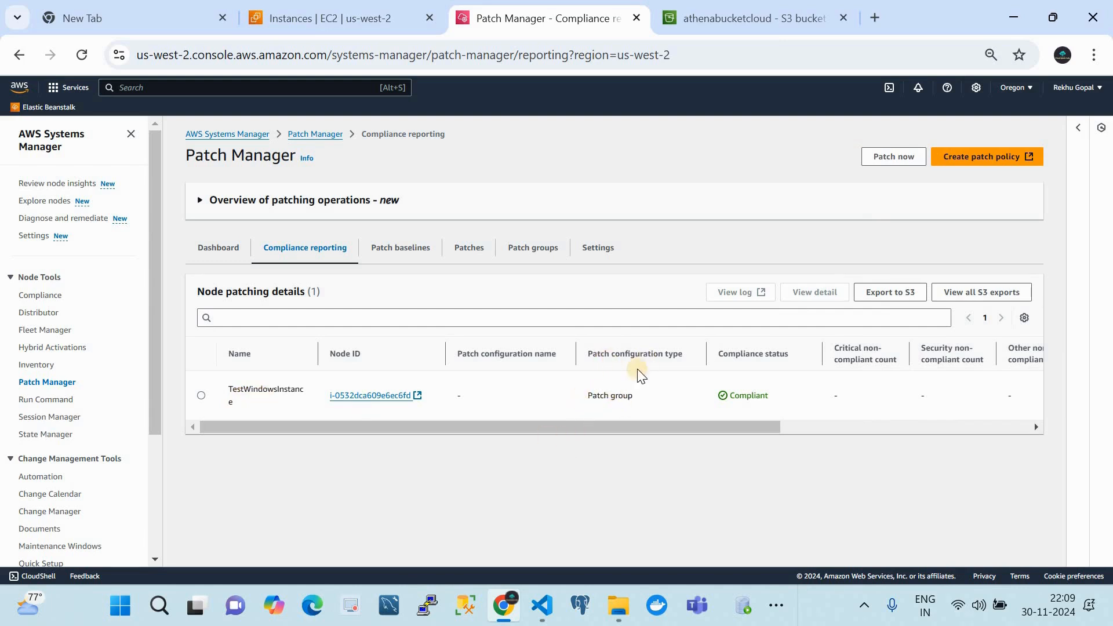
scroll(739, 402, "right", 3)
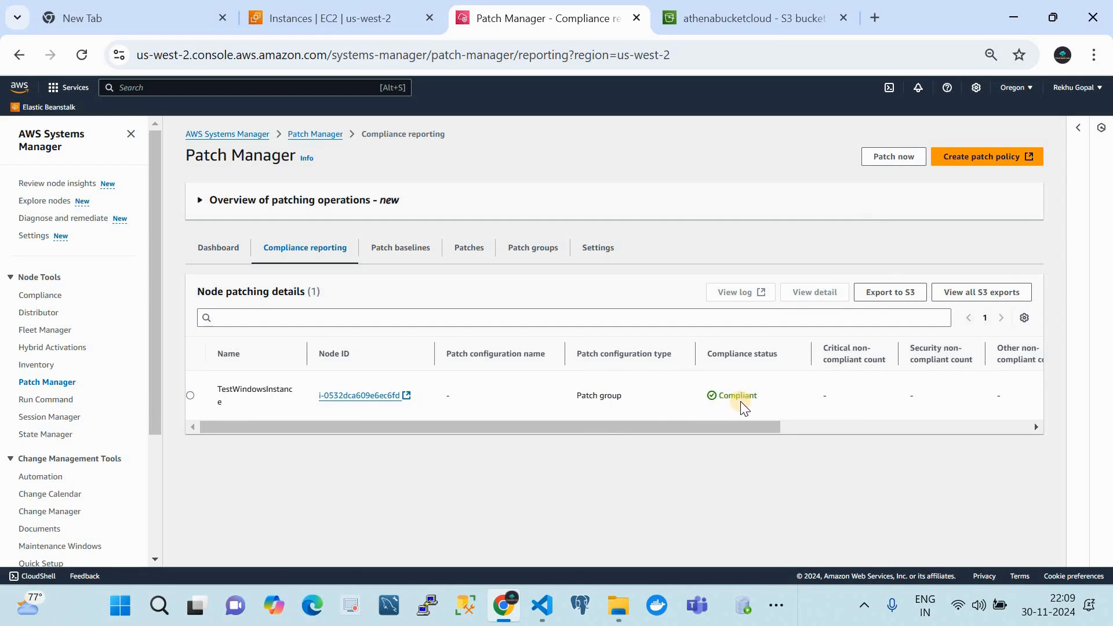
scroll(739, 401, "right", 4)
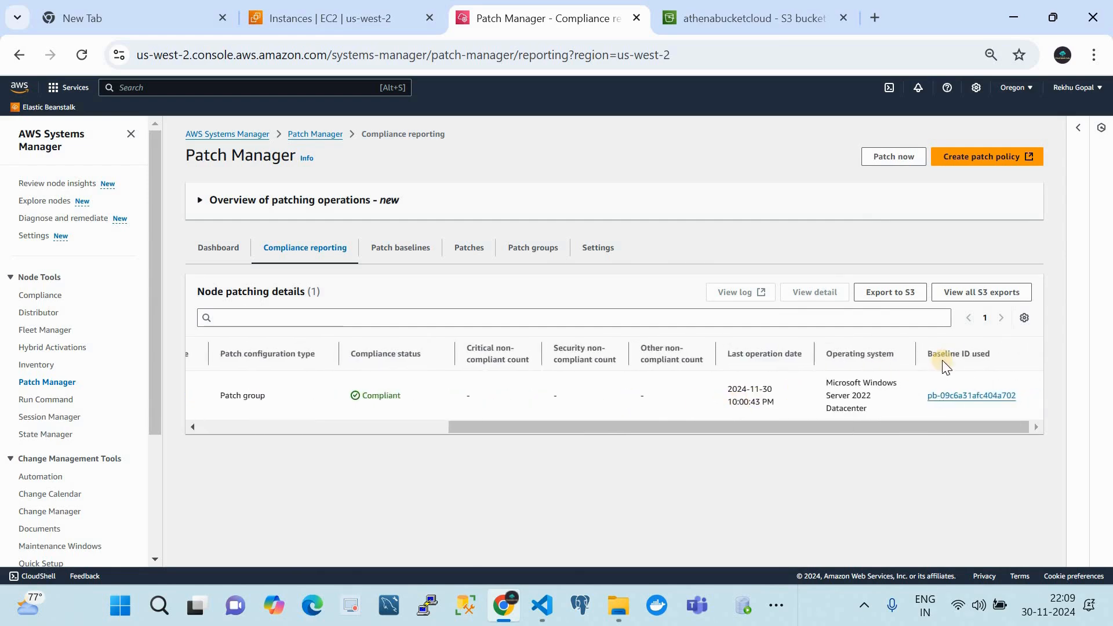
Open the patch baseline used by the node and examine the classification and severity in its approval rules.
left_click(957, 396)
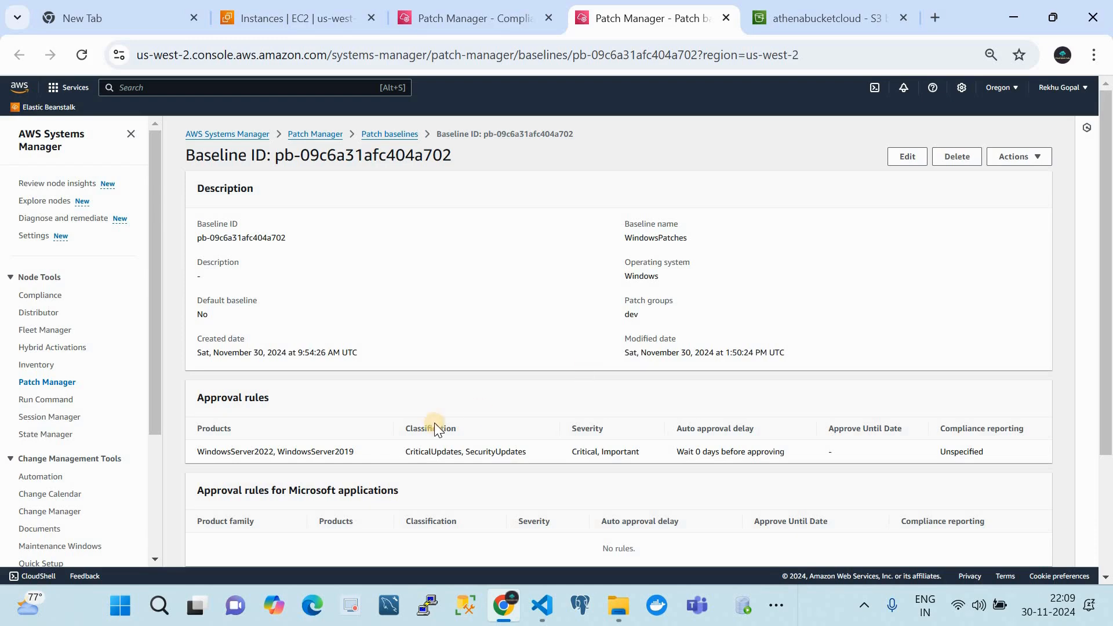
scroll(461, 454, "down", 1)
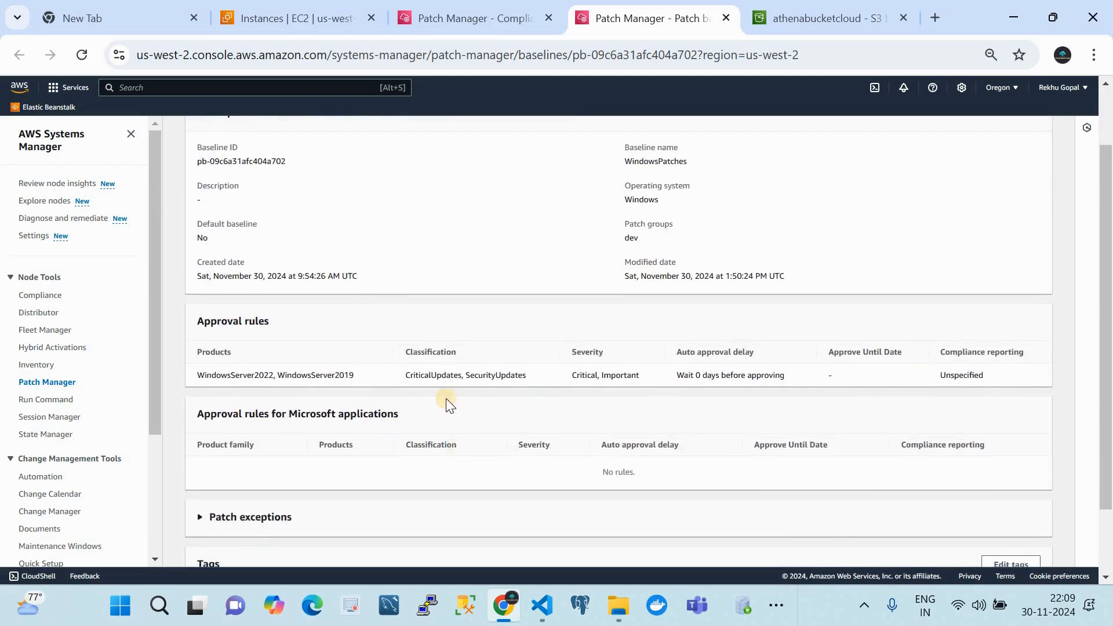
left_click_drag(405, 377, 525, 378)
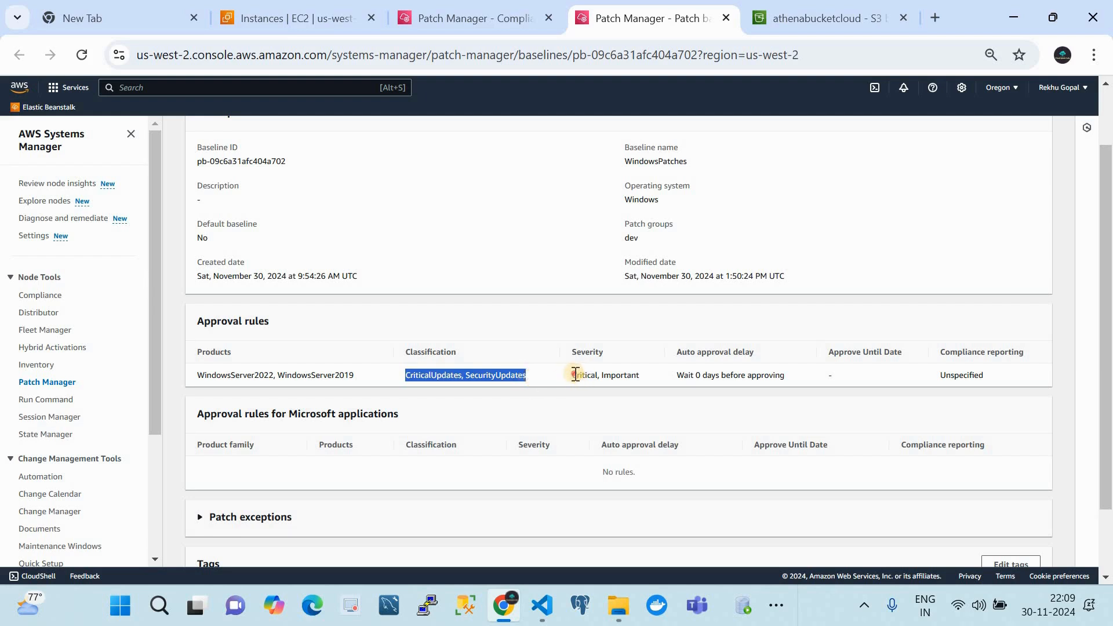
left_click_drag(573, 375, 646, 379)
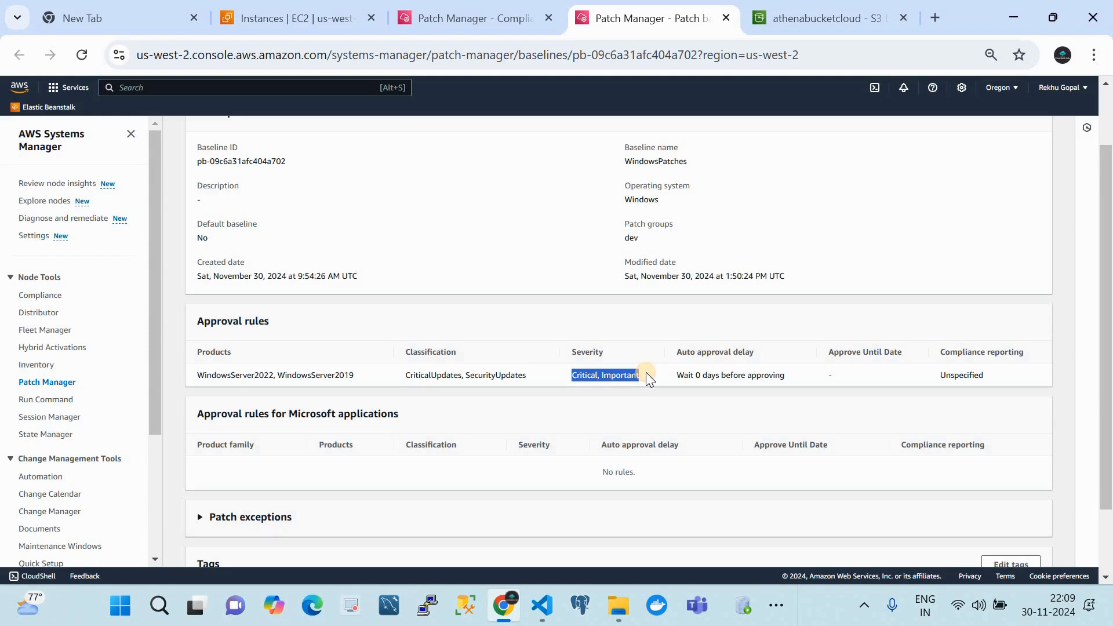
scroll(648, 378, "up", 2)
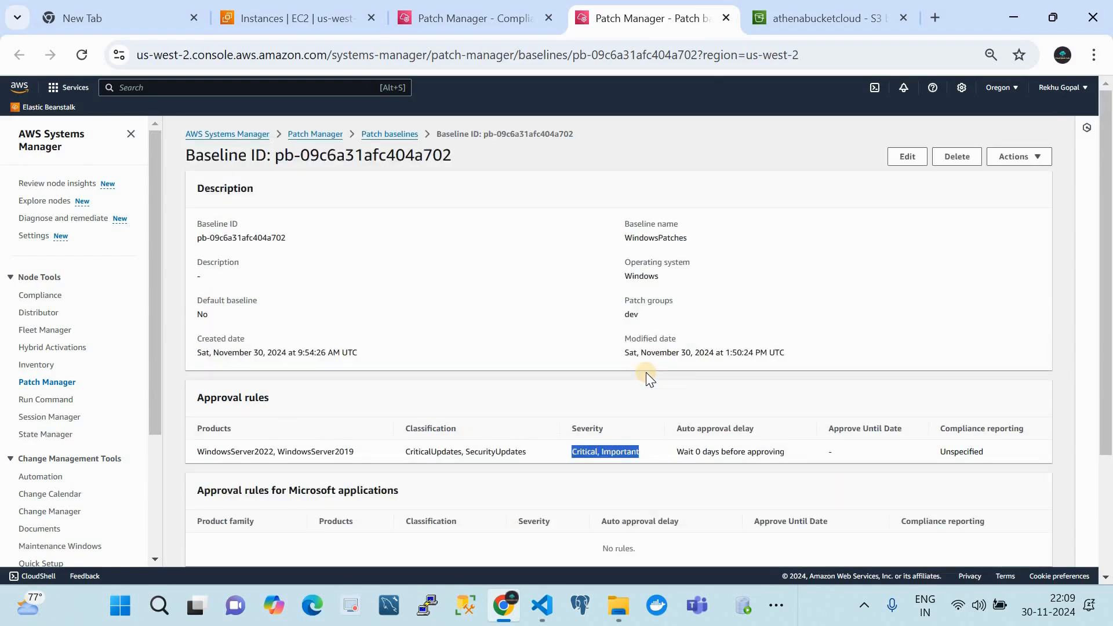
Return from the baseline to the Patch Manager dashboard and check the compliant instance count in the compliance summary.
left_click(320, 134)
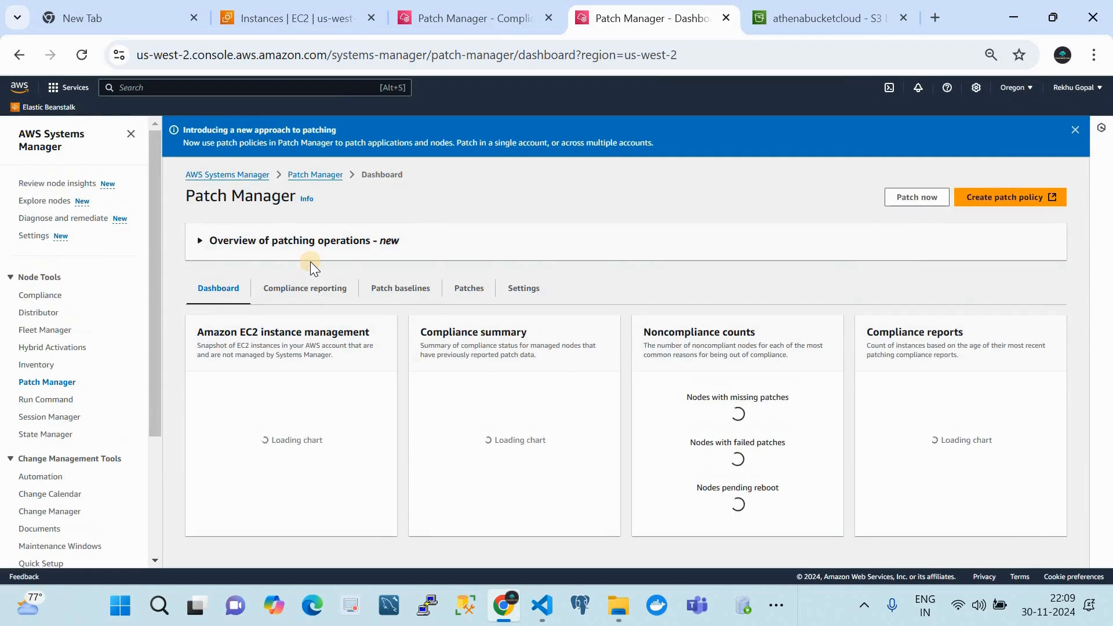
mouse_move(484, 430)
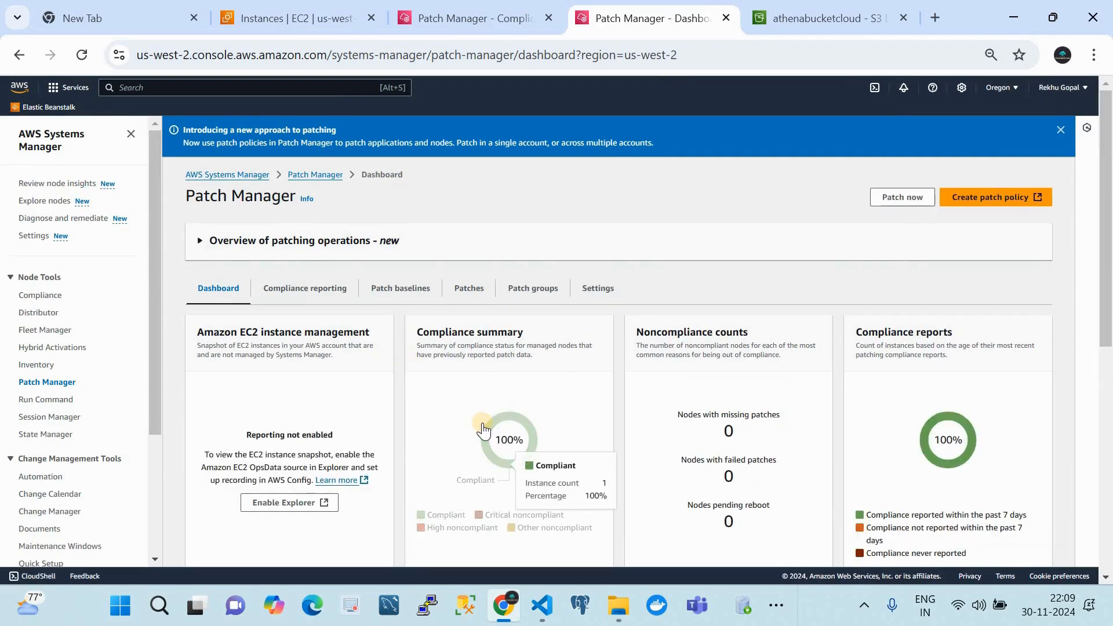
Open the WMM maintenance window from the Maintenance Windows list and view its execution history.
scroll(472, 401, "down", 2)
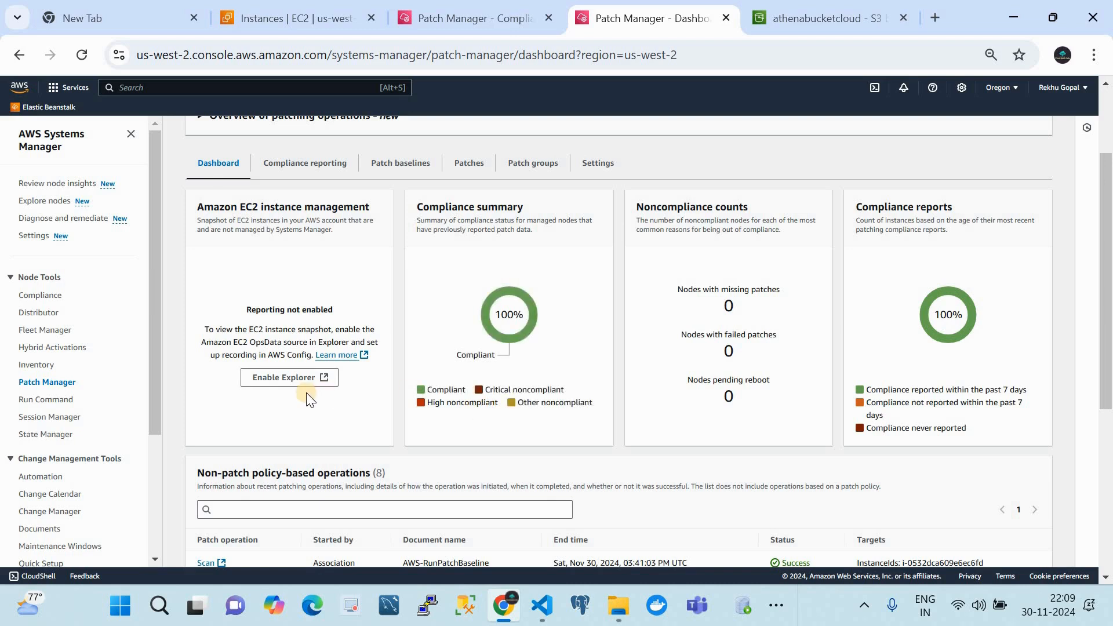
left_click_drag(155, 405, 159, 467)
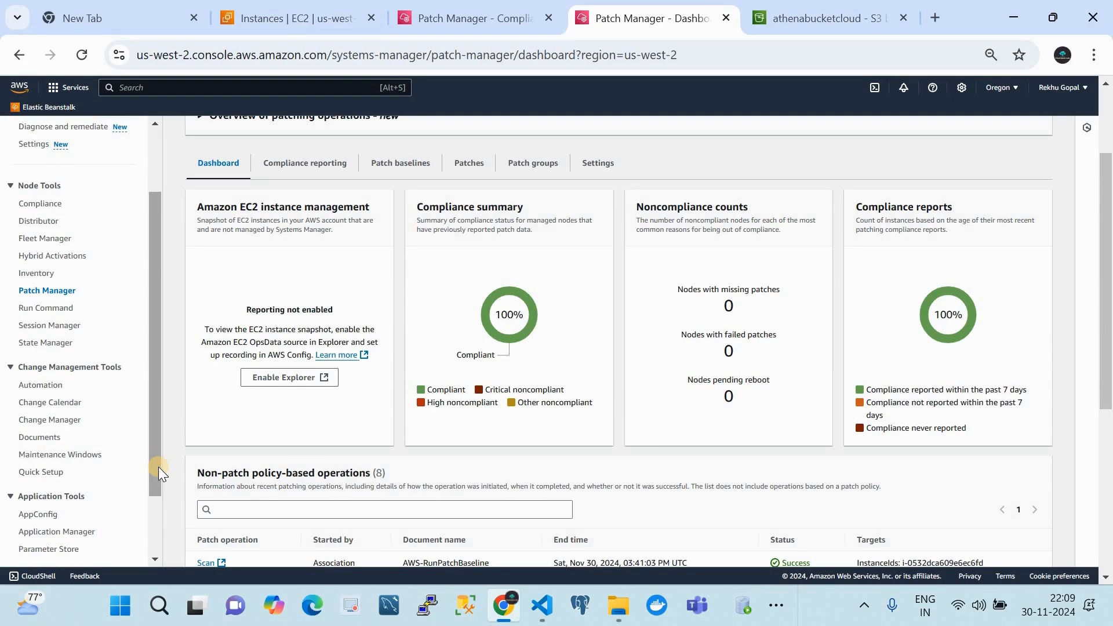
left_click(51, 454)
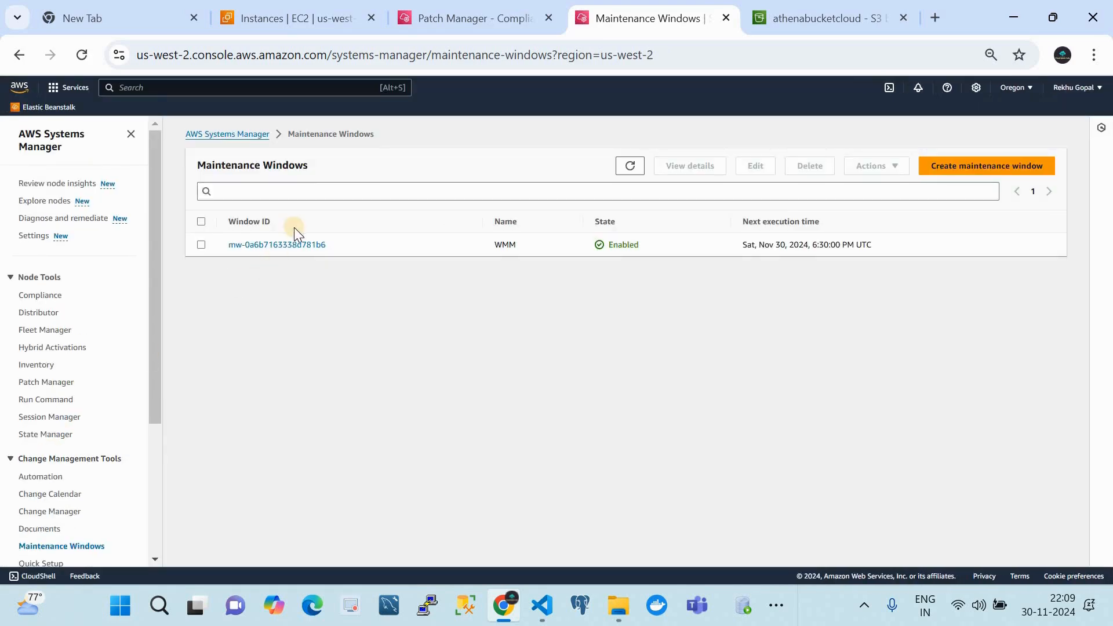
left_click(291, 244)
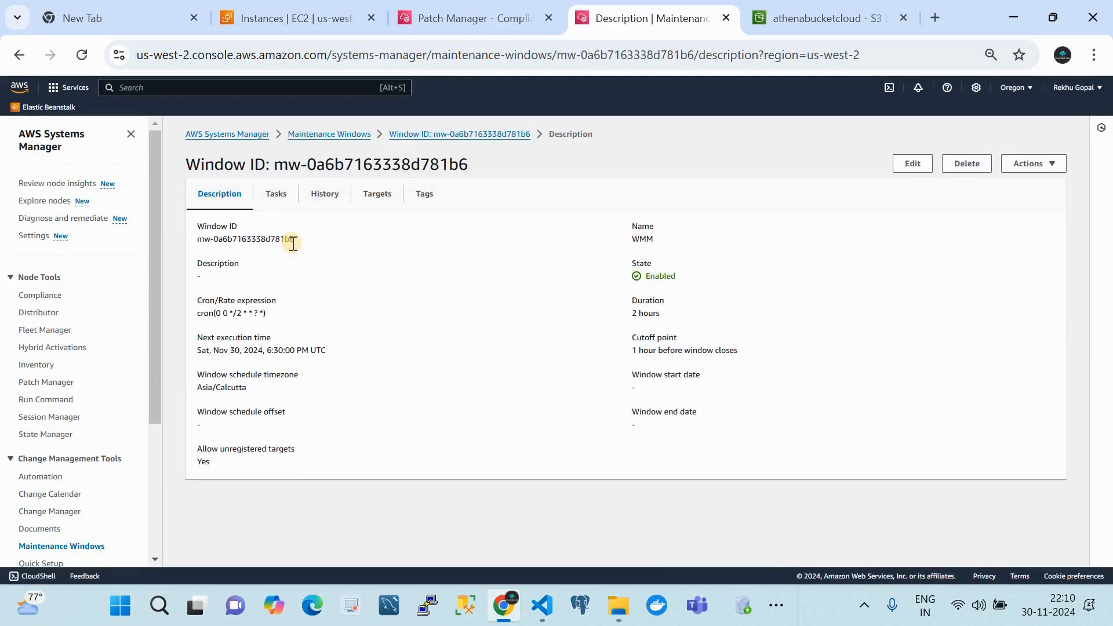
left_click(324, 197)
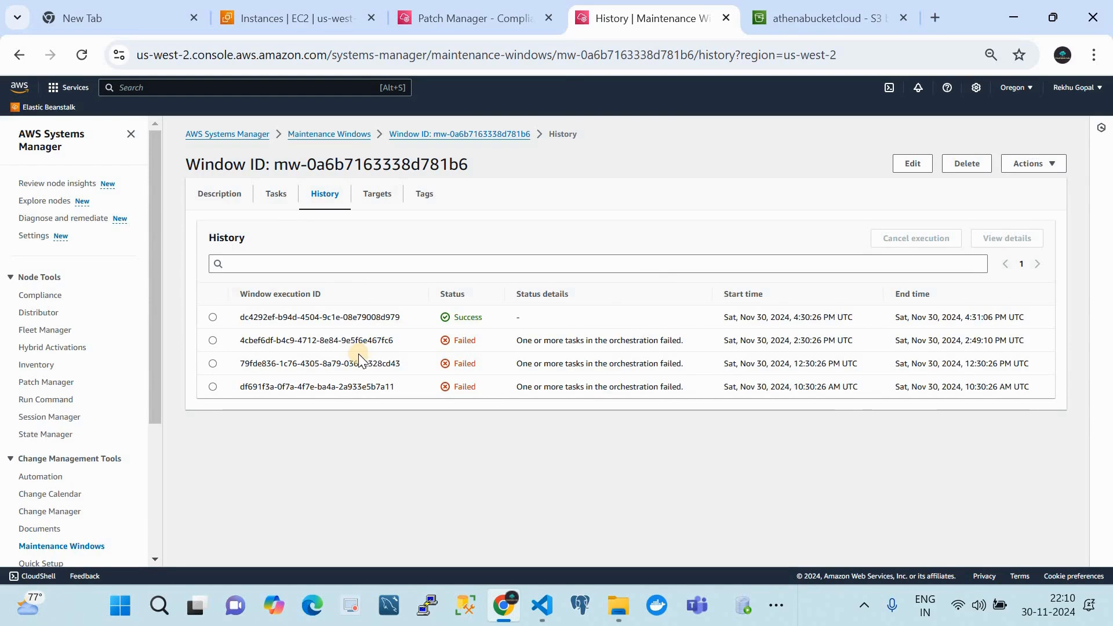
Compare the maintenance window's failed 2:30:26 PM UTC execution with TestWindowsInstance's public IPv4 address details in EC2.
left_click(299, 18)
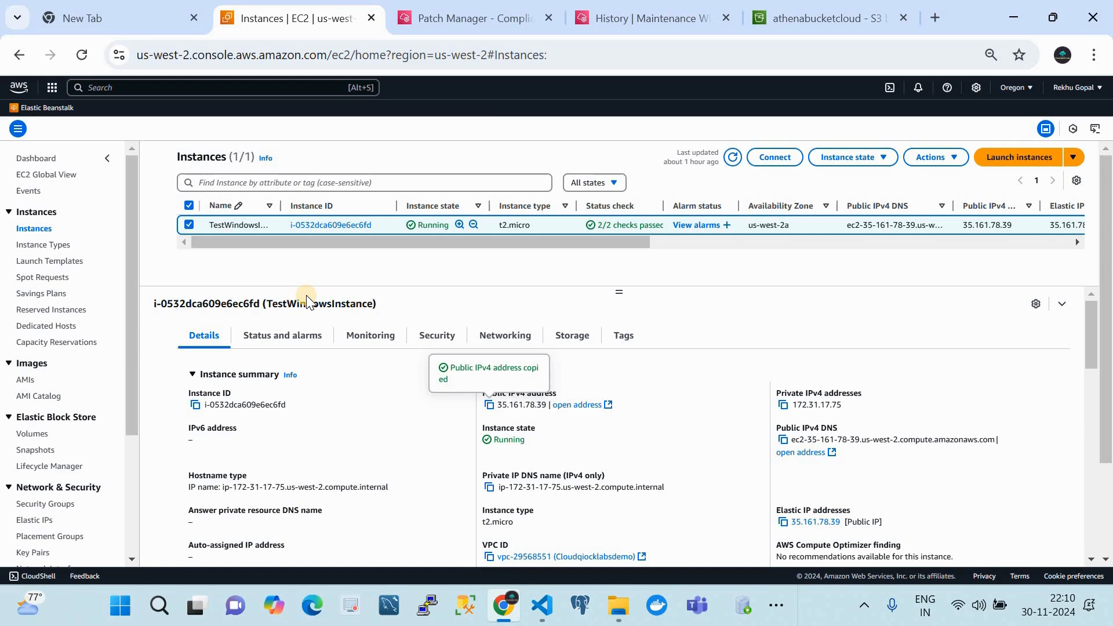
left_click(462, 15)
left_click(600, 15)
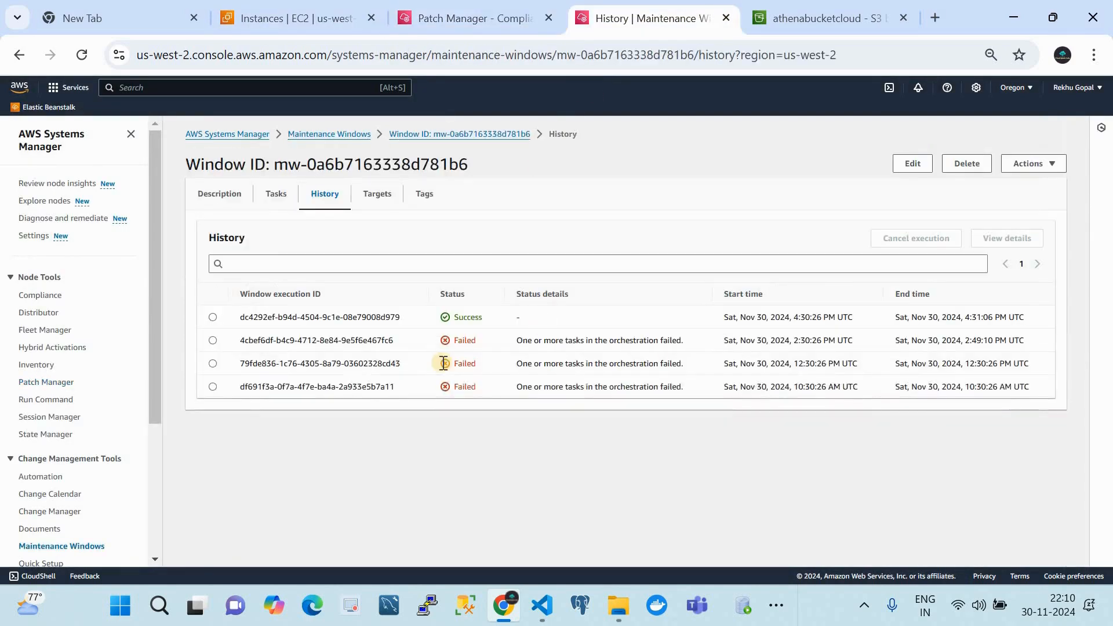
left_click_drag(283, 340, 679, 333)
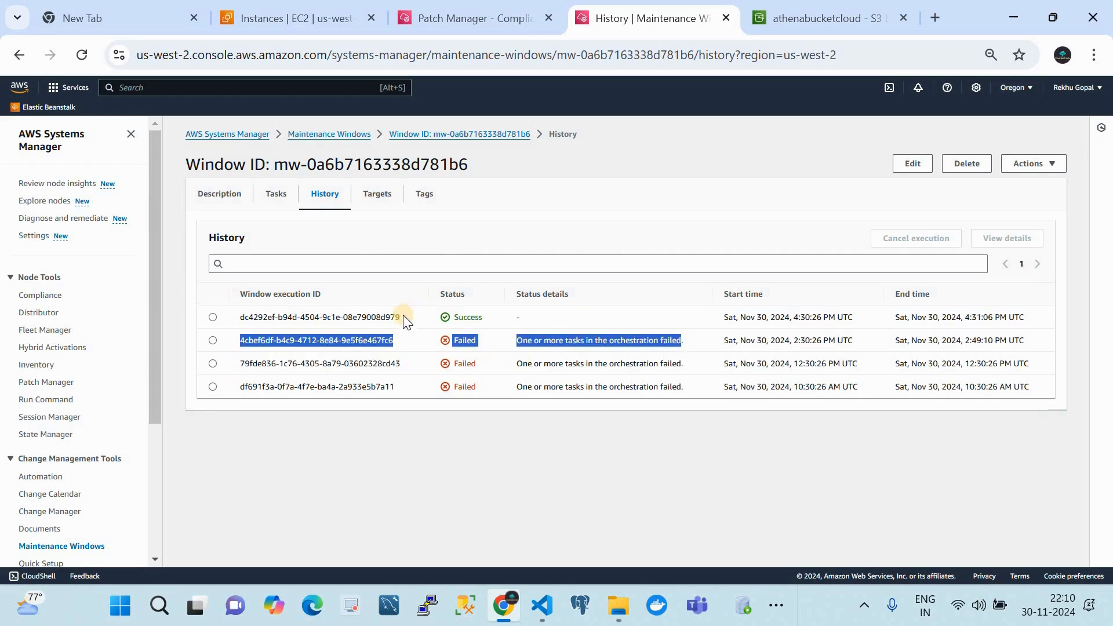
left_click(284, 12)
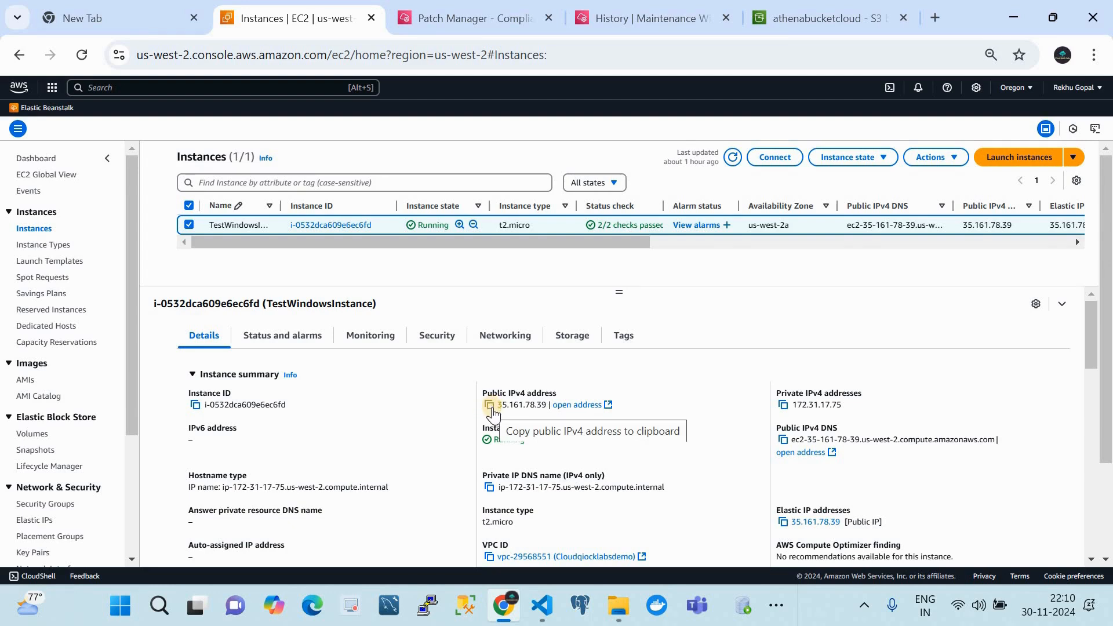
left_click(468, 19)
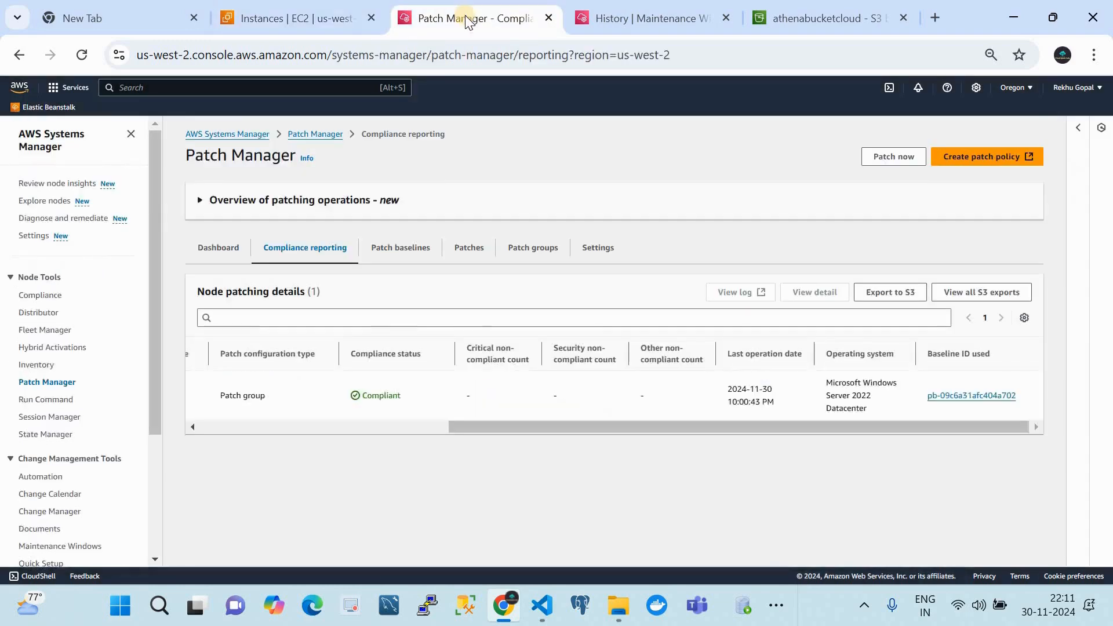
left_click(644, 10)
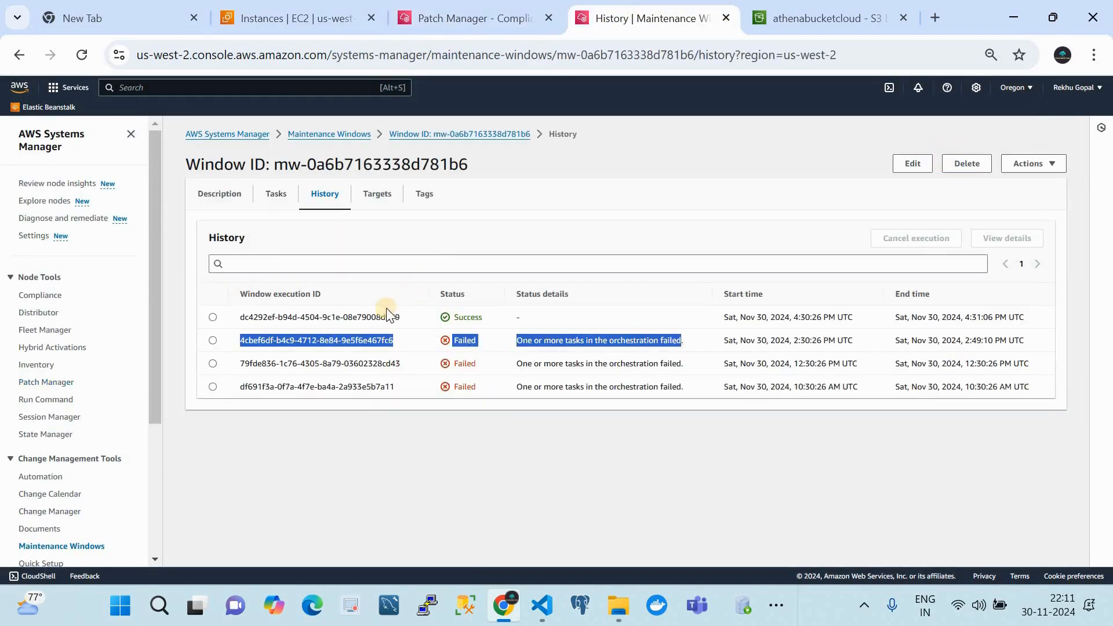
left_click(381, 308)
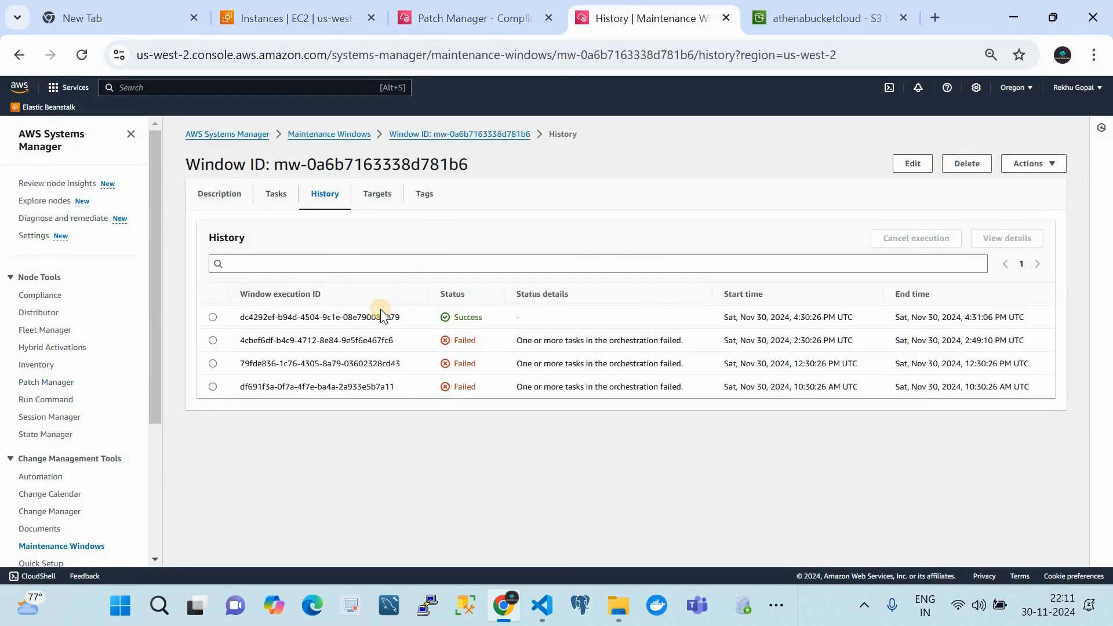
Review the maintenance window's cron expression in its description and open its registered tasks.
left_click(213, 317)
left_click(223, 200)
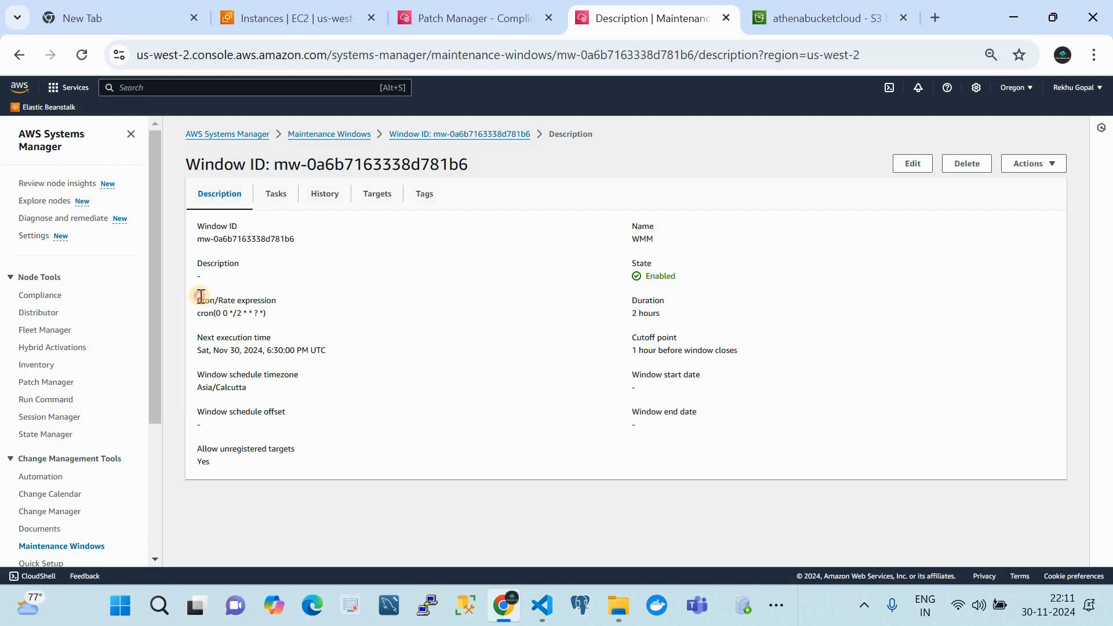
left_click_drag(200, 296, 310, 331)
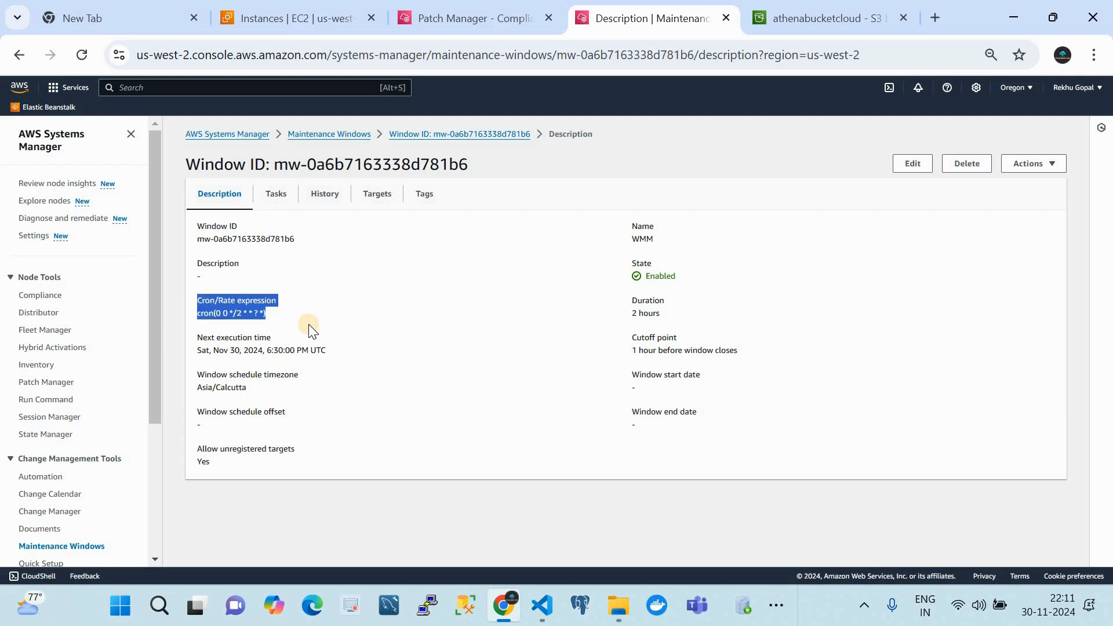
left_click(277, 194)
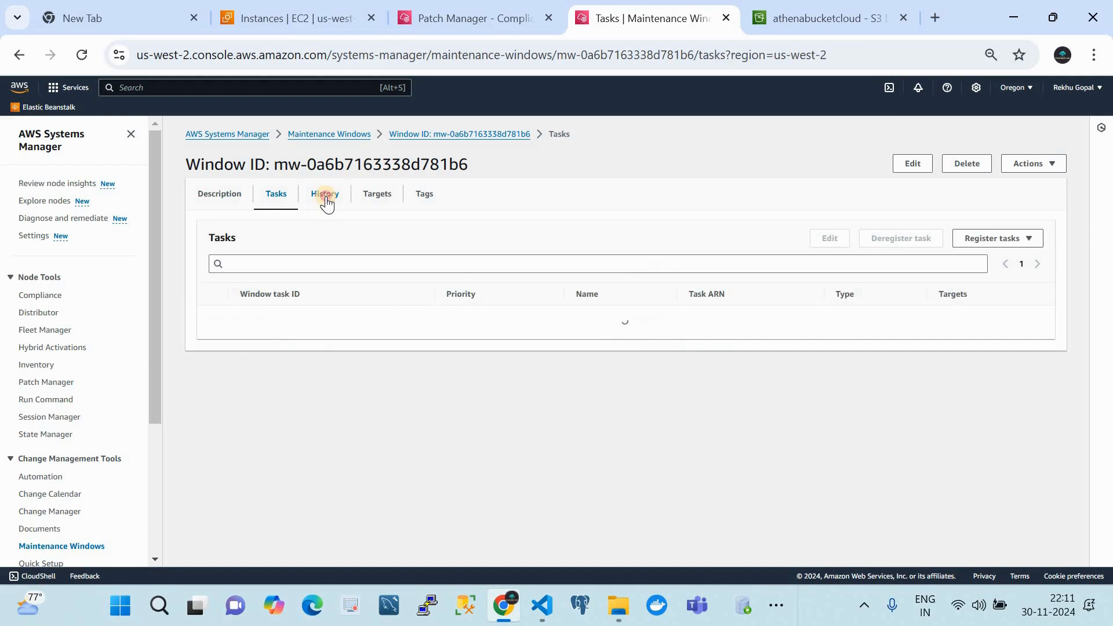
Open the details of the maintenance window's latest execution in its history and check which task document it ran.
left_click(325, 198)
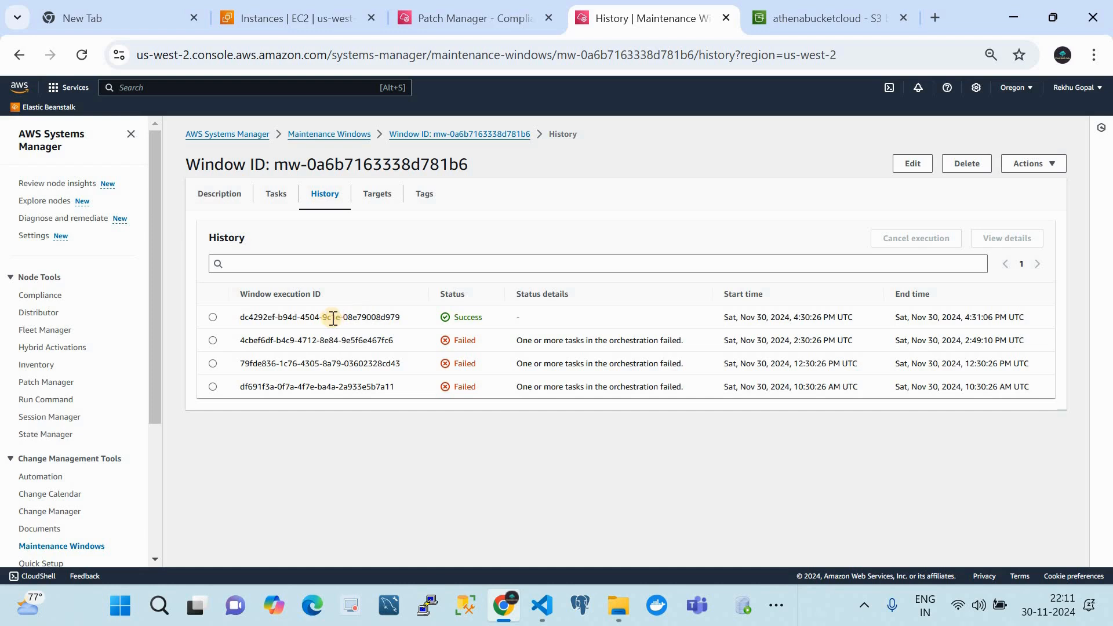
left_click(212, 317)
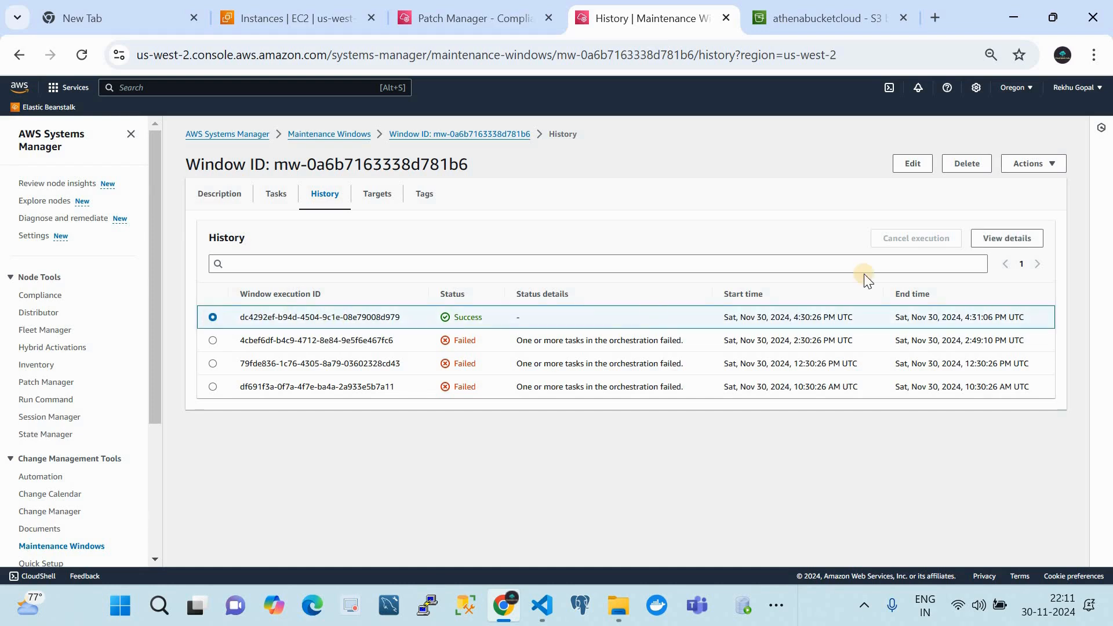
left_click(1004, 237)
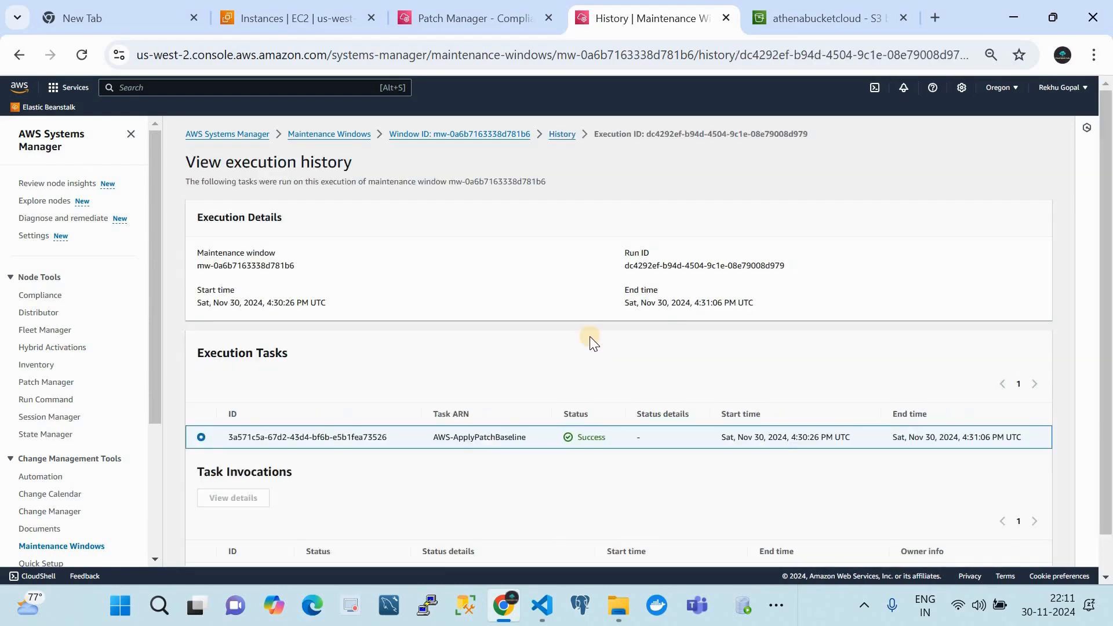
scroll(589, 338, "down", 1)
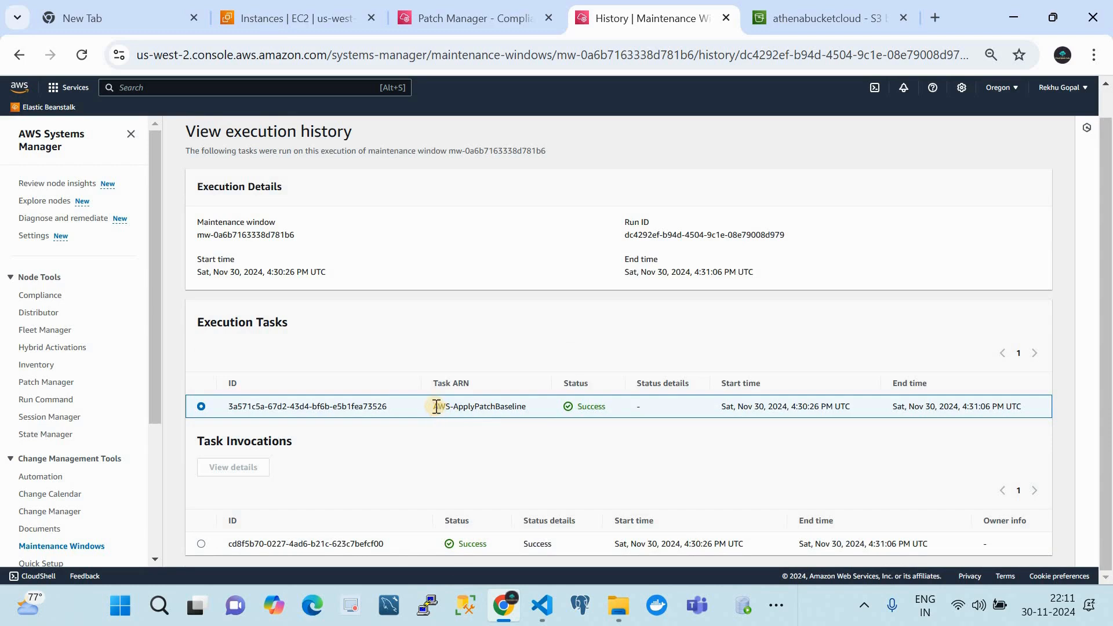
left_click_drag(434, 406, 533, 411)
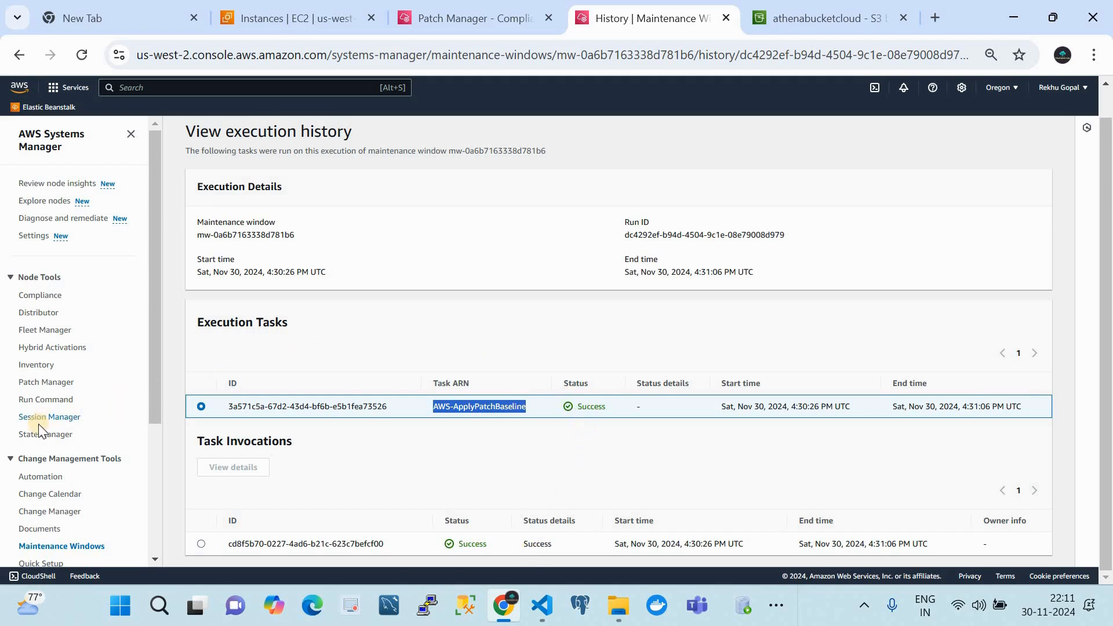
Open the latest AWS-ApplyPatchBaseline command in the Run Command history and view its invocation on the target instance.
left_click(52, 399)
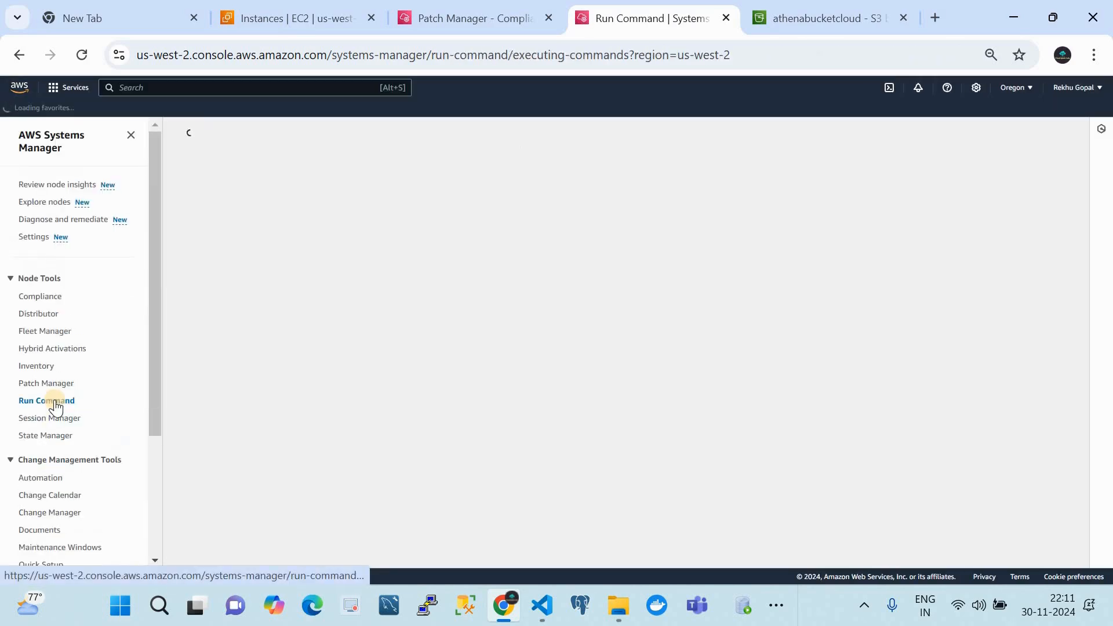
left_click(306, 164)
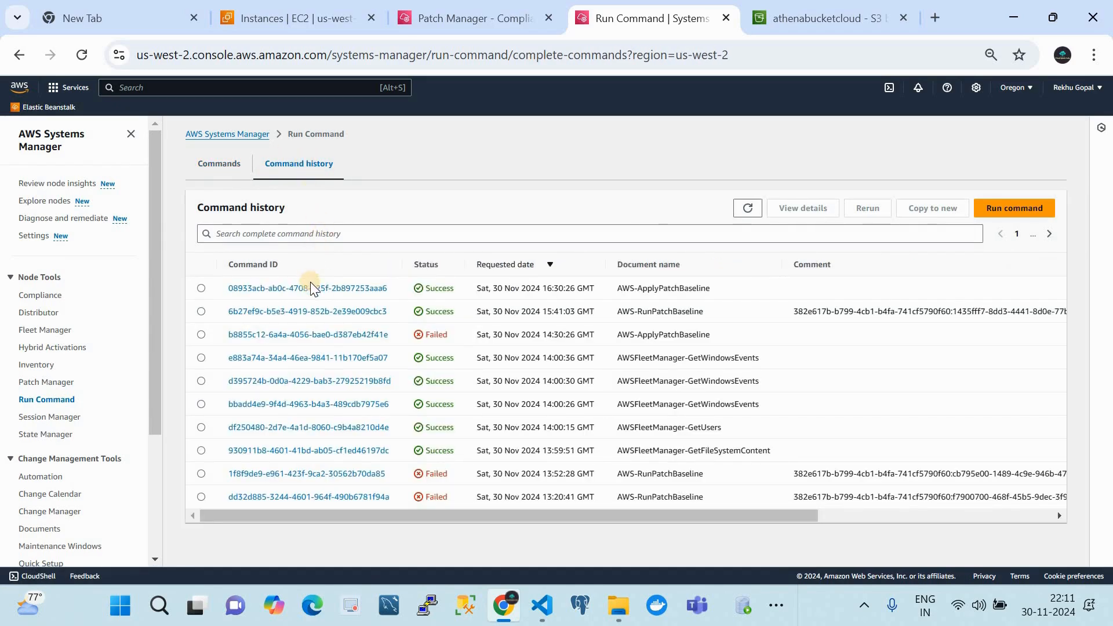
left_click(310, 283)
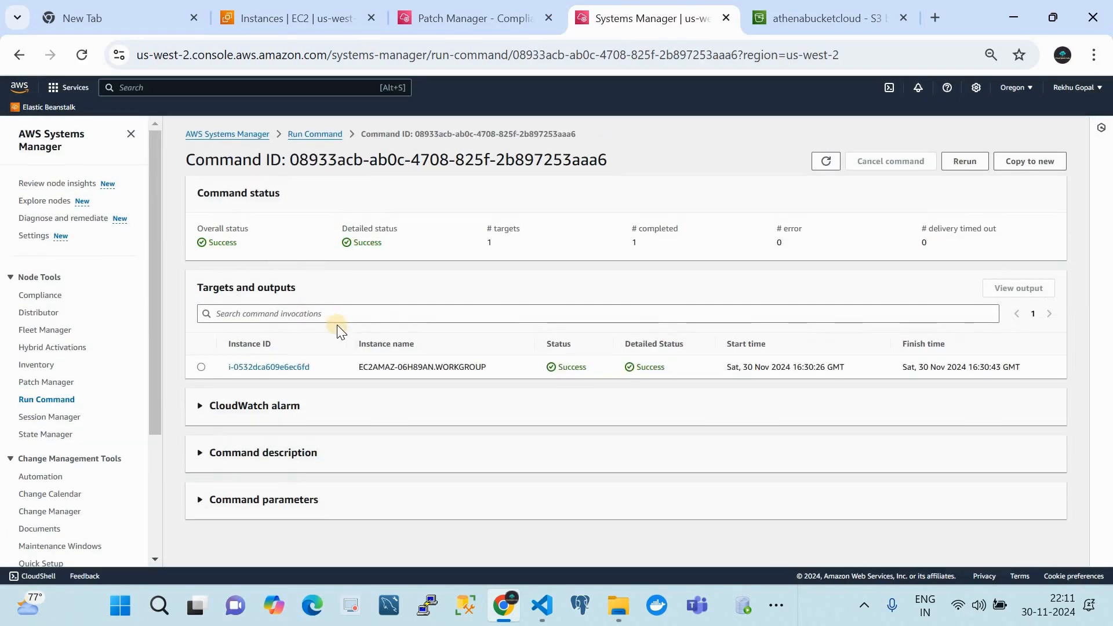
left_click(288, 367)
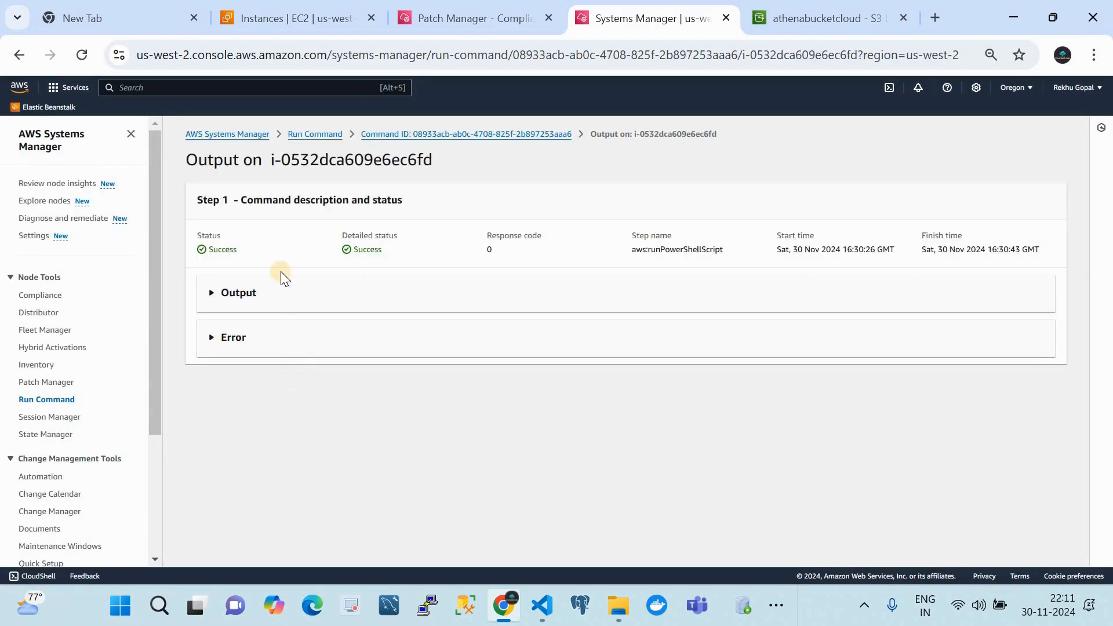
Expand the command output for the instance and examine the patch counts and installation results.
left_click(280, 285)
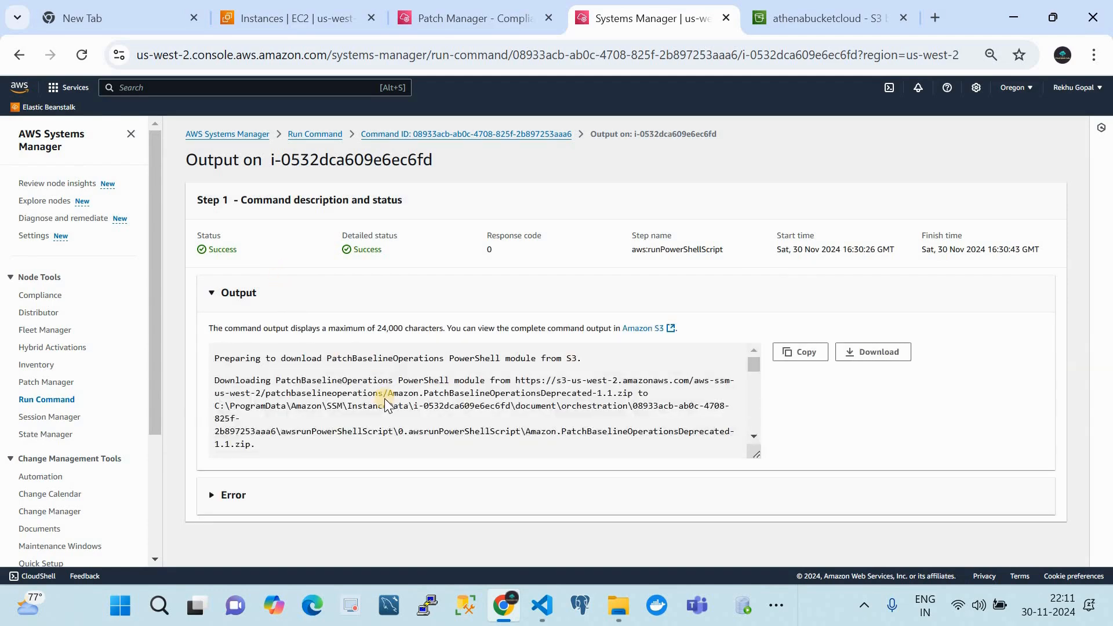
scroll(384, 398, "down", 1)
scroll(384, 398, "down", 10)
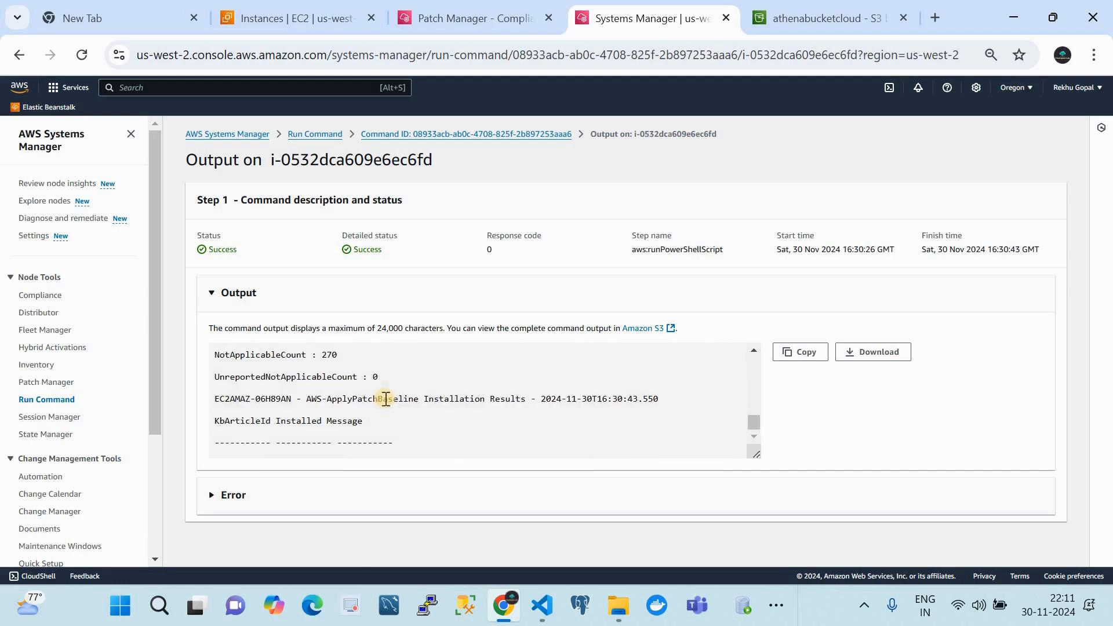
scroll(385, 399, "up", 10)
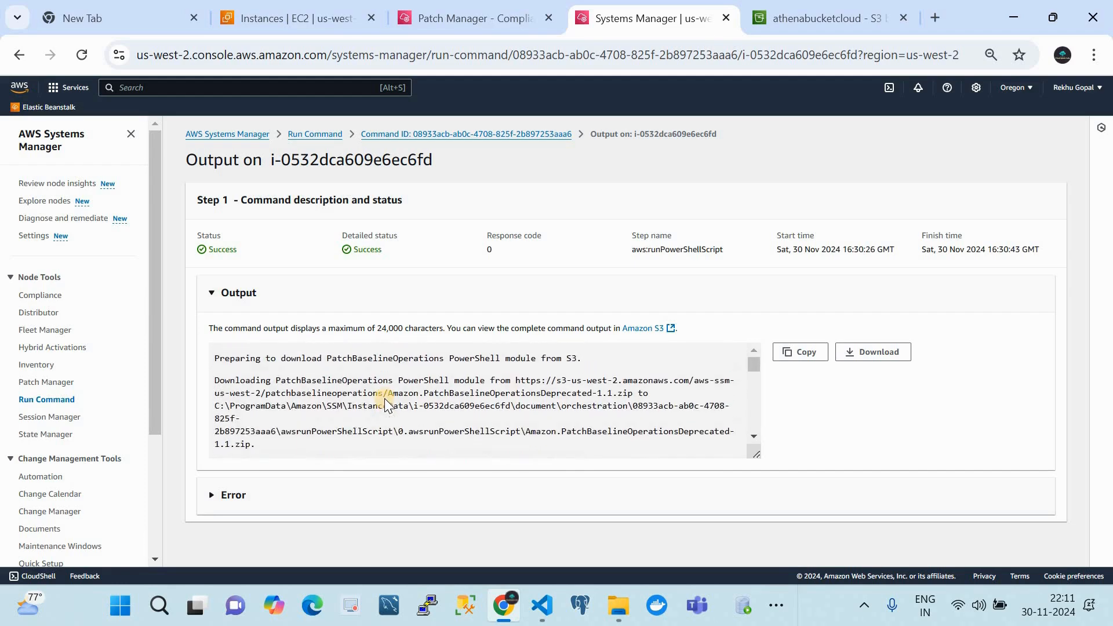
scroll(386, 403, "down", 8)
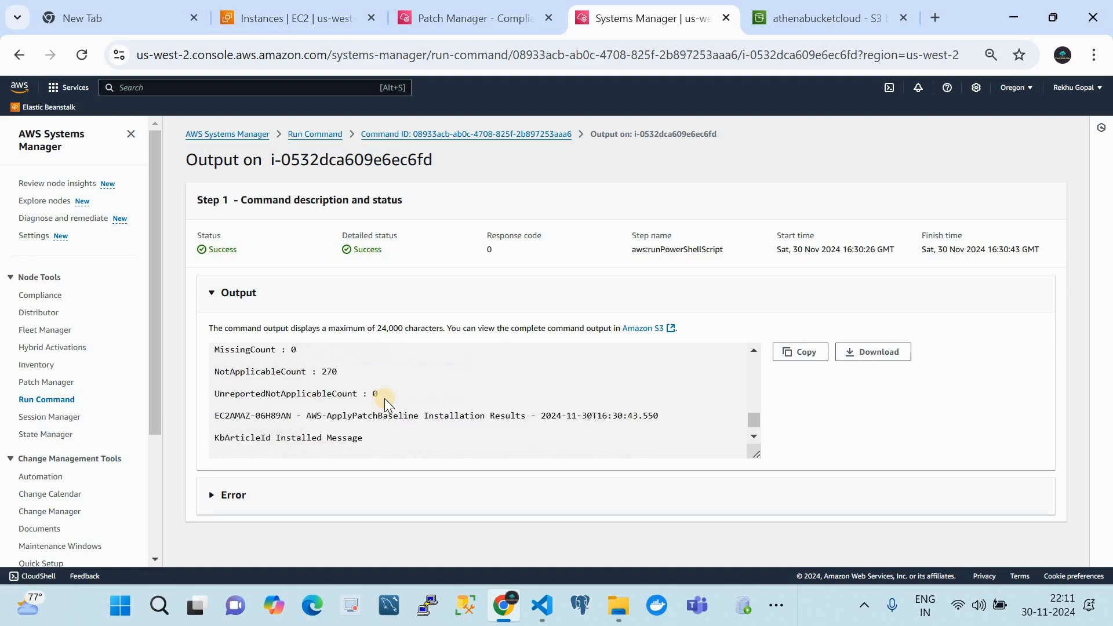
scroll(385, 398, "down", 1)
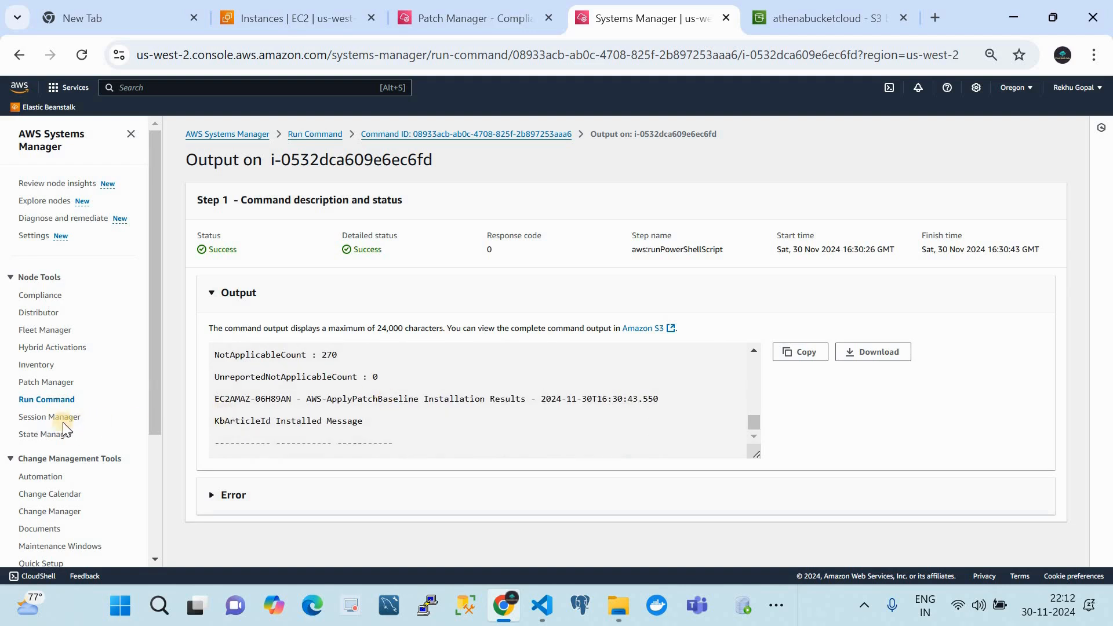
Review the Patch Manager dashboard and check TestWindowsInstance's Patch Group tag in EC2.
left_click(41, 382)
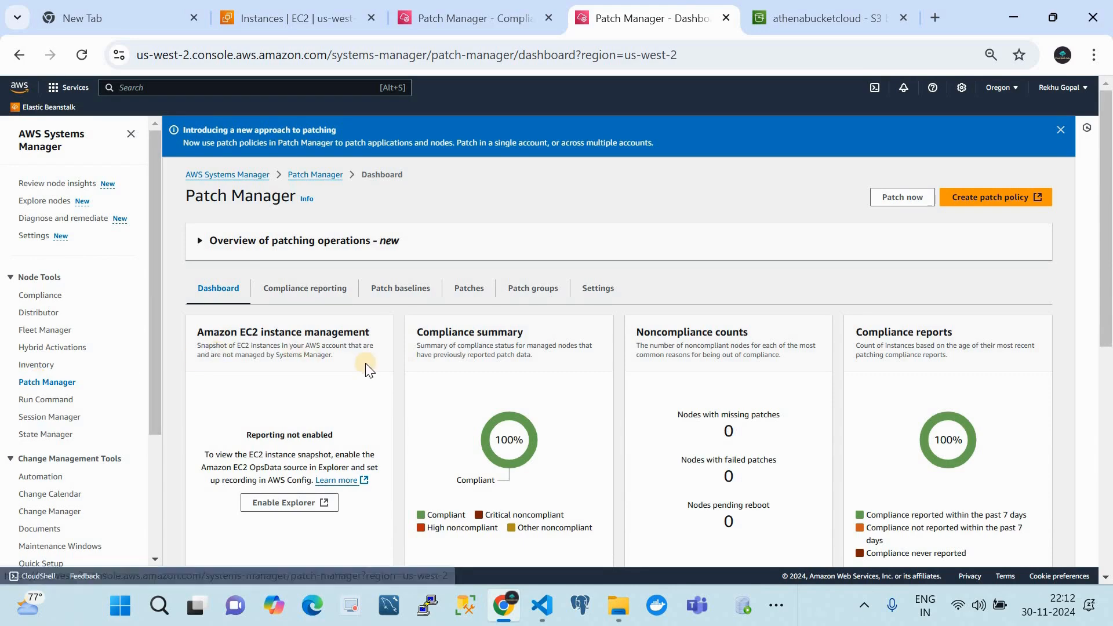
scroll(365, 364, "down", 2)
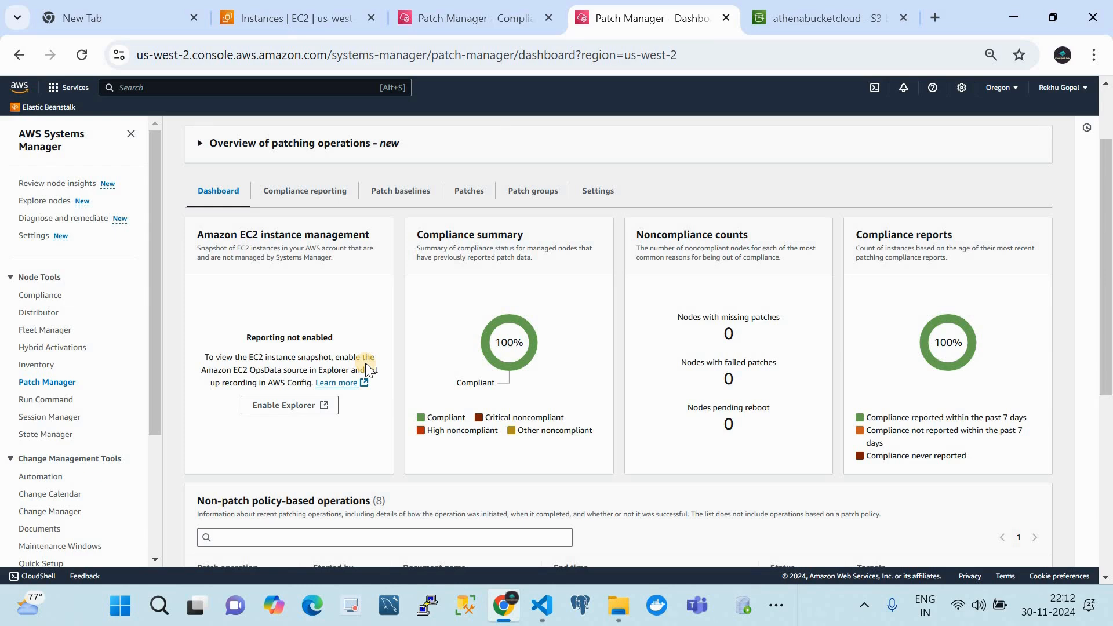
left_click(298, 16)
left_click(624, 336)
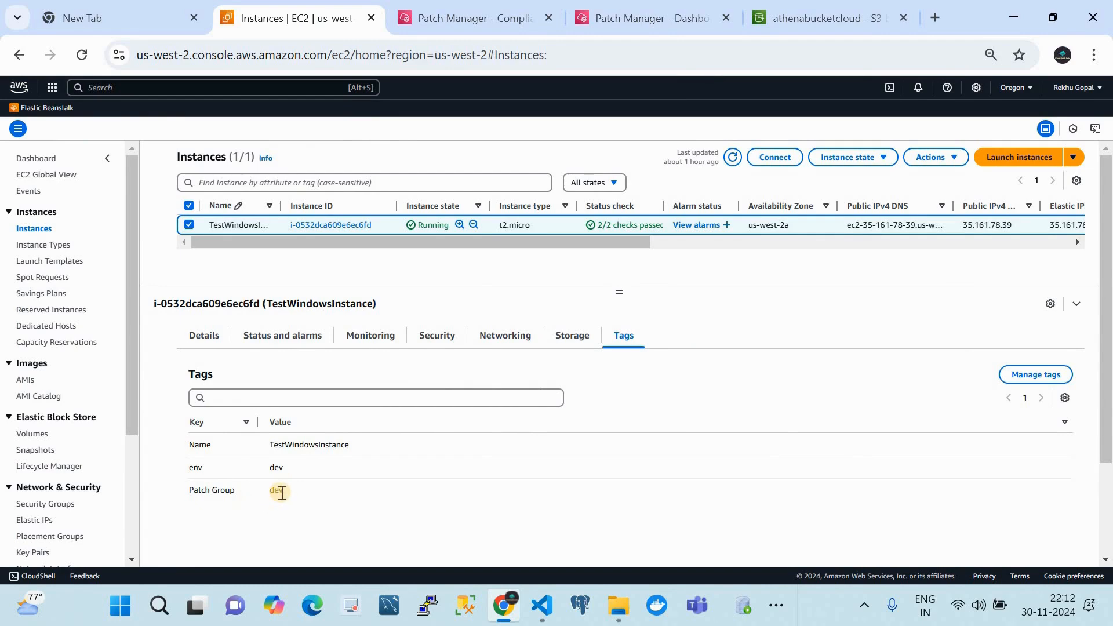
Switch from the open compliance report to the Patch Manager dashboard and review its compliance charts and recent patching operations.
left_click(463, 18)
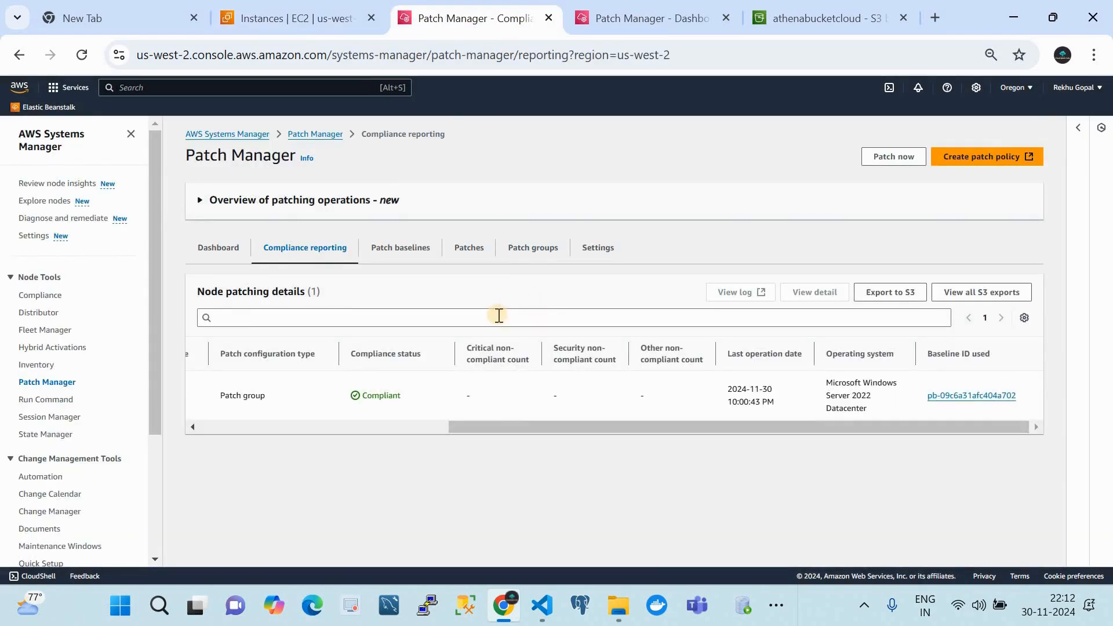
left_click(226, 248)
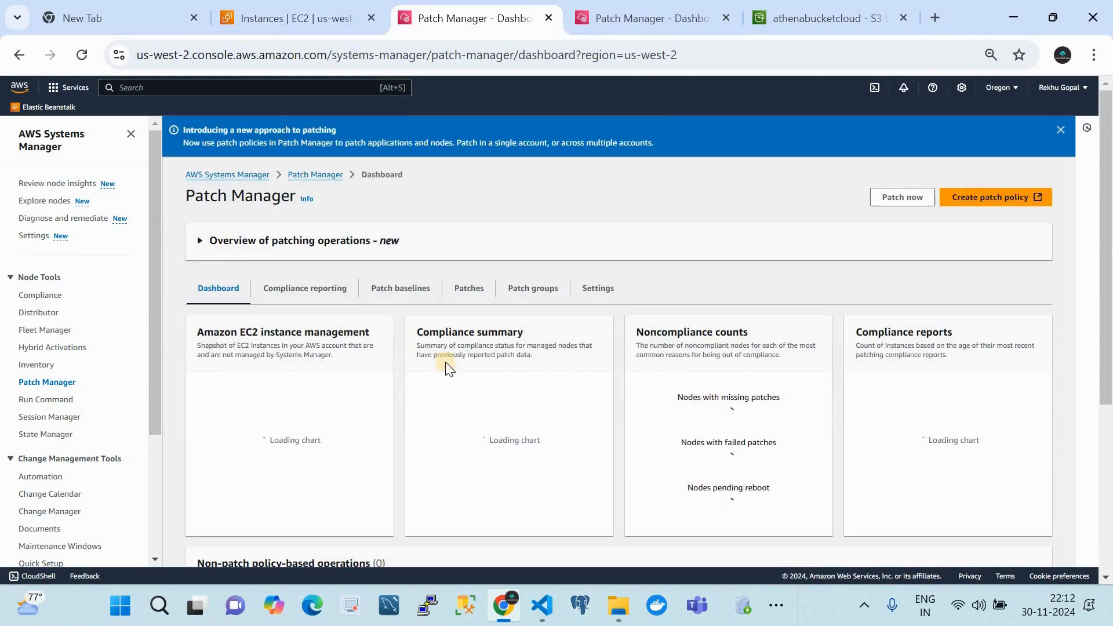
scroll(445, 362, "down", 3)
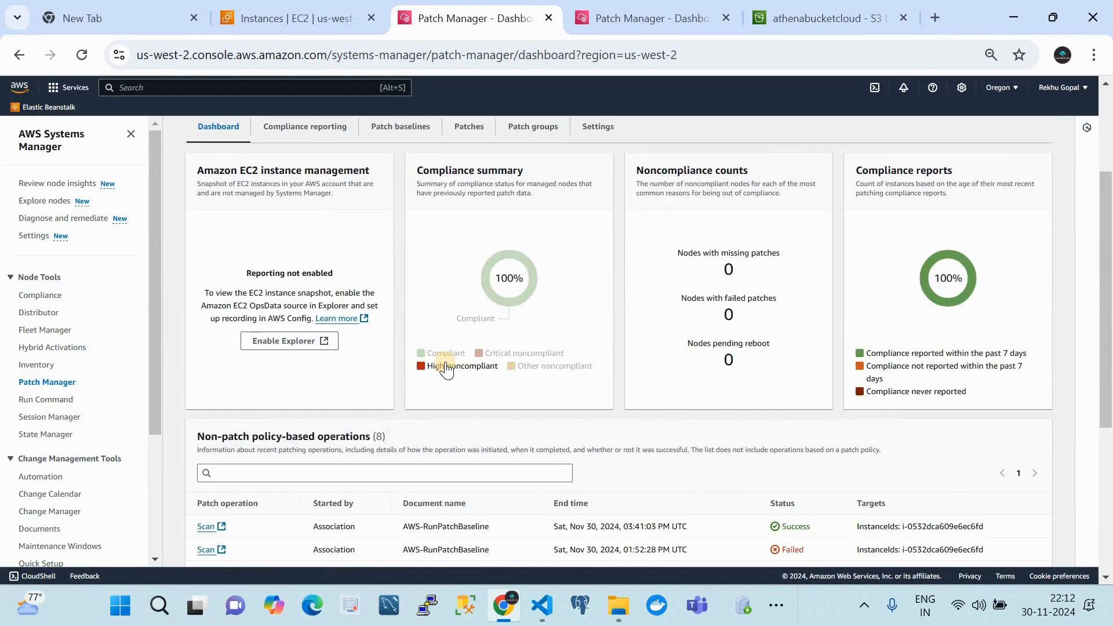